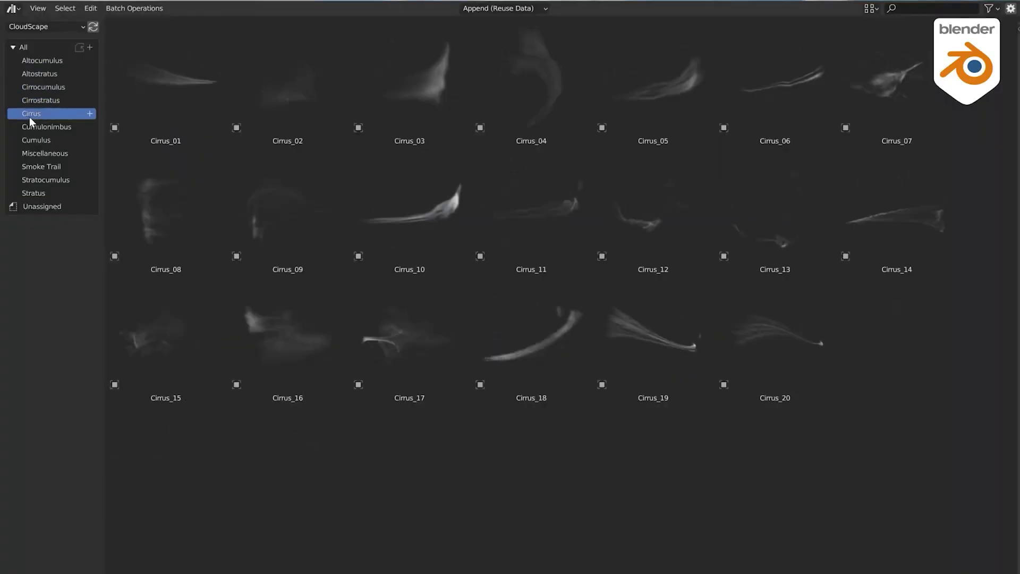
# Browse the CloudScape asset library's cloud categories, including Cumulonimbus, Cumulus, Cirrocumulus, Cirrus and Smoke Trail.
pyautogui.click(31, 126)
pyautogui.click(32, 142)
pyautogui.click(33, 151)
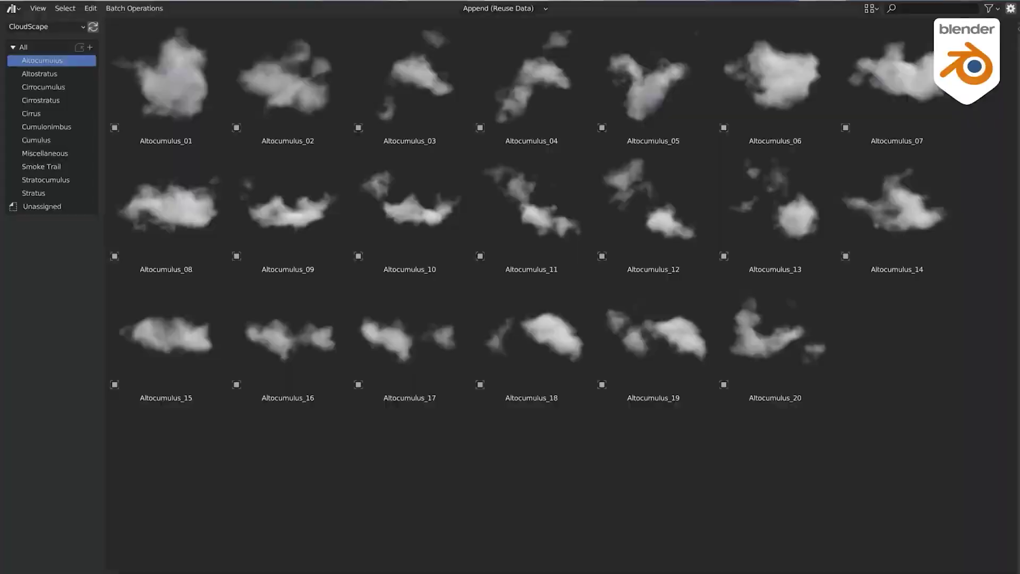
pyautogui.click(35, 87)
pyautogui.click(31, 114)
pyautogui.click(33, 140)
pyautogui.click(37, 165)
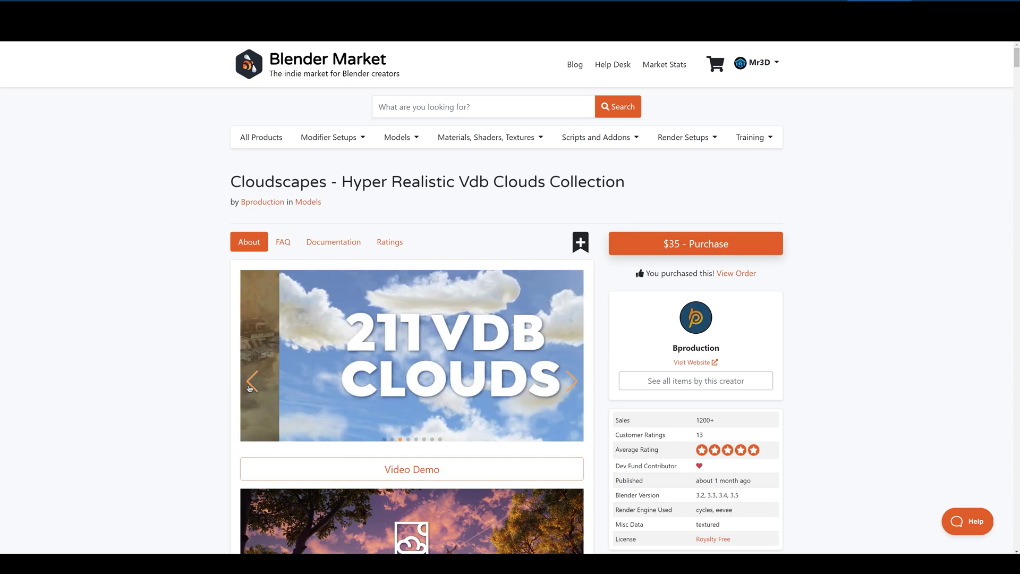
# Look through the preview images and the description on the Cloudscapes VDB clouds product page.
pyautogui.click(564, 393)
pyautogui.click(880, 332)
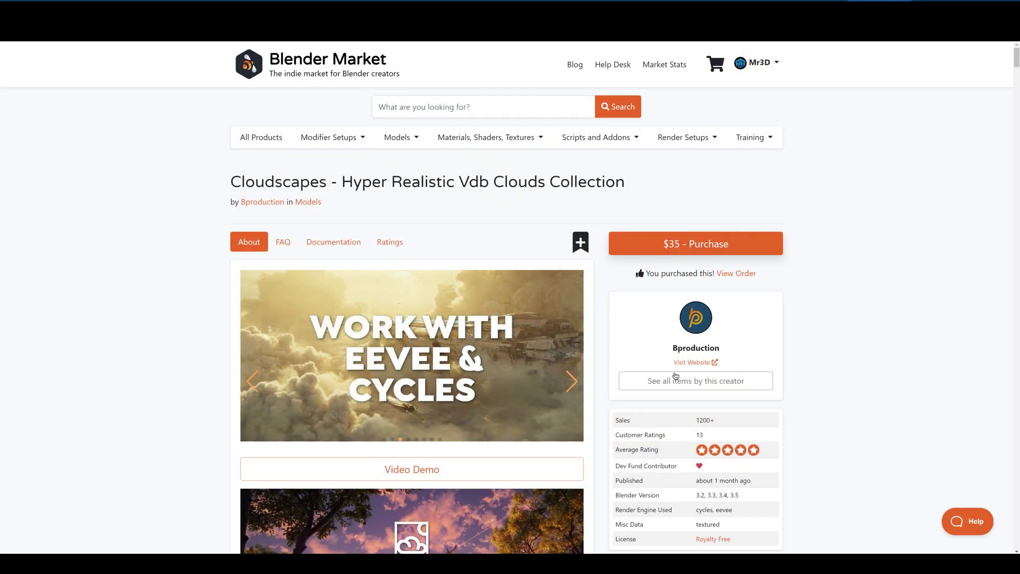
pyautogui.click(569, 386)
pyautogui.click(569, 386)
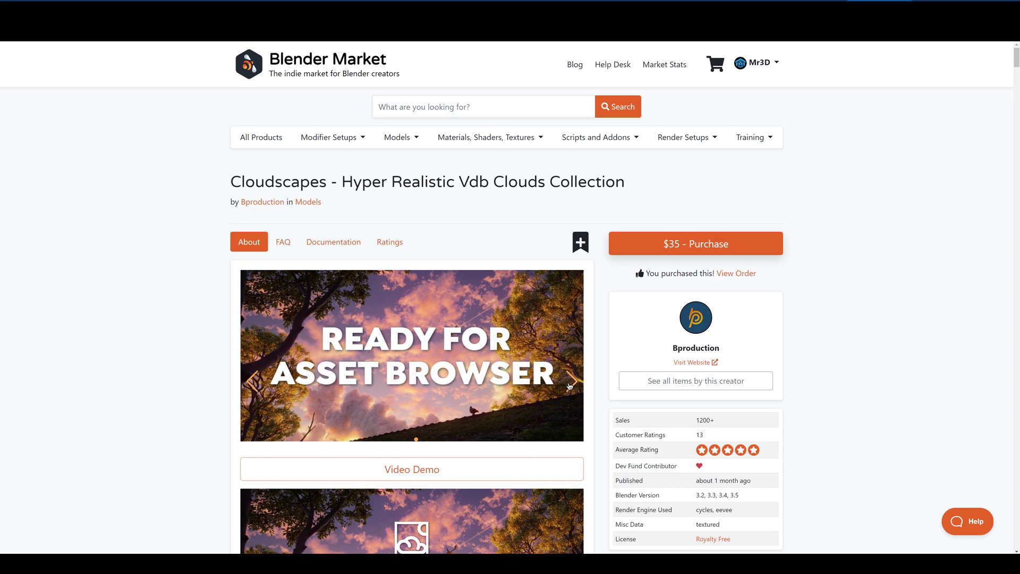
pyautogui.click(569, 386)
pyautogui.click(569, 386)
pyautogui.scroll(-5, 568, 371)
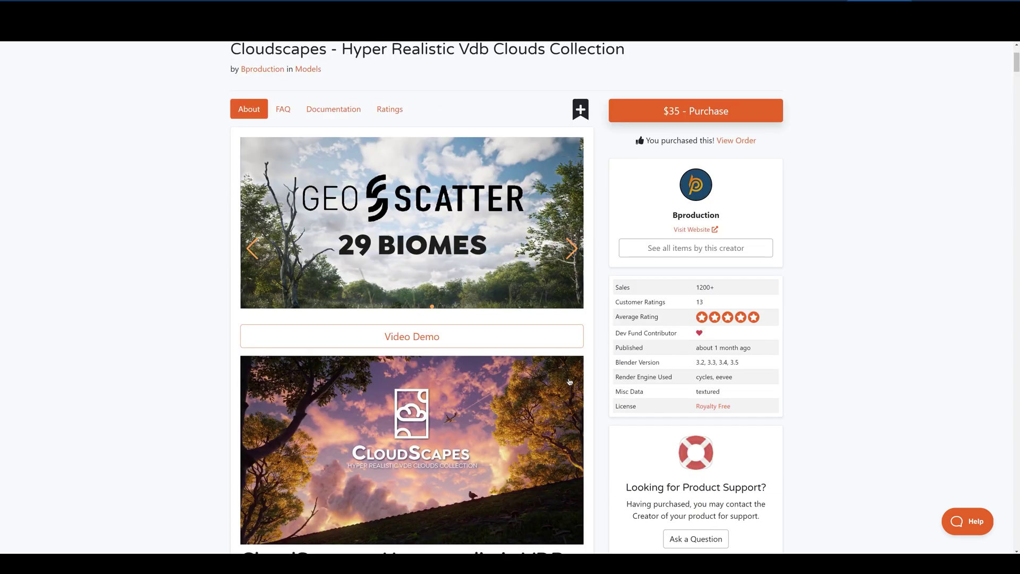
pyautogui.scroll(-5, 566, 326)
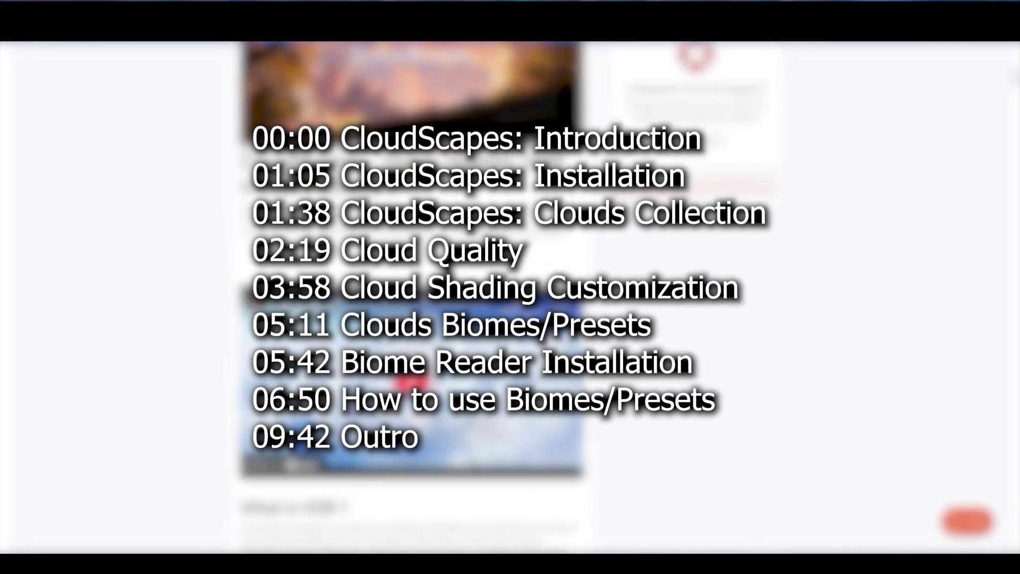
pyautogui.scroll(-15, 411, 297)
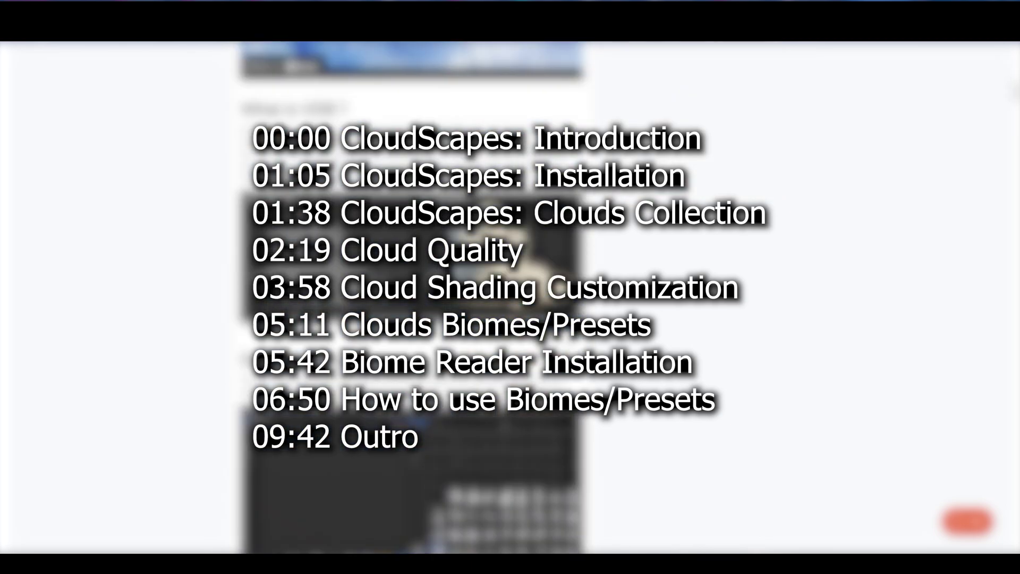
pyautogui.scroll(-15, 412, 297)
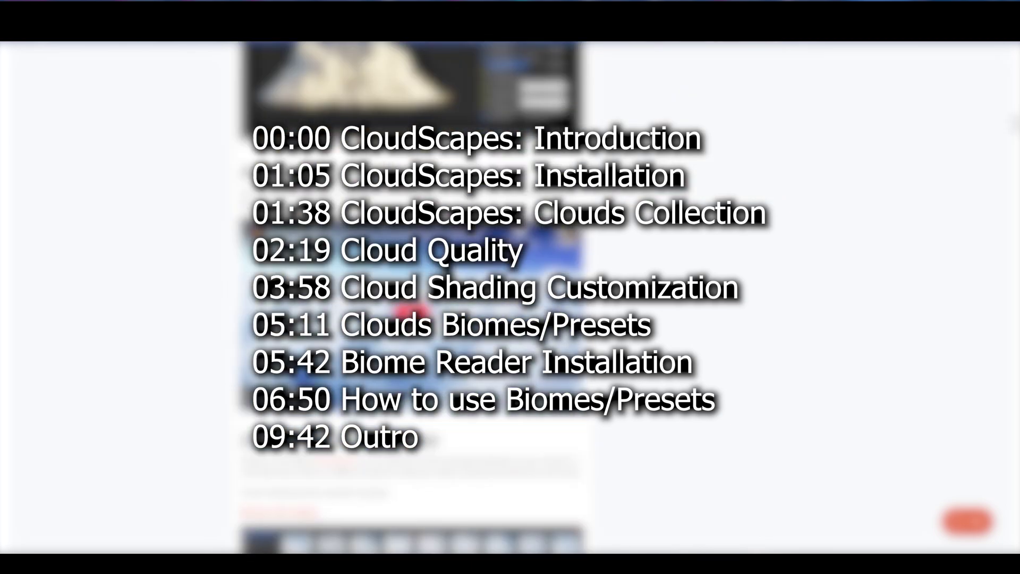
pyautogui.scroll(-10, 412, 297)
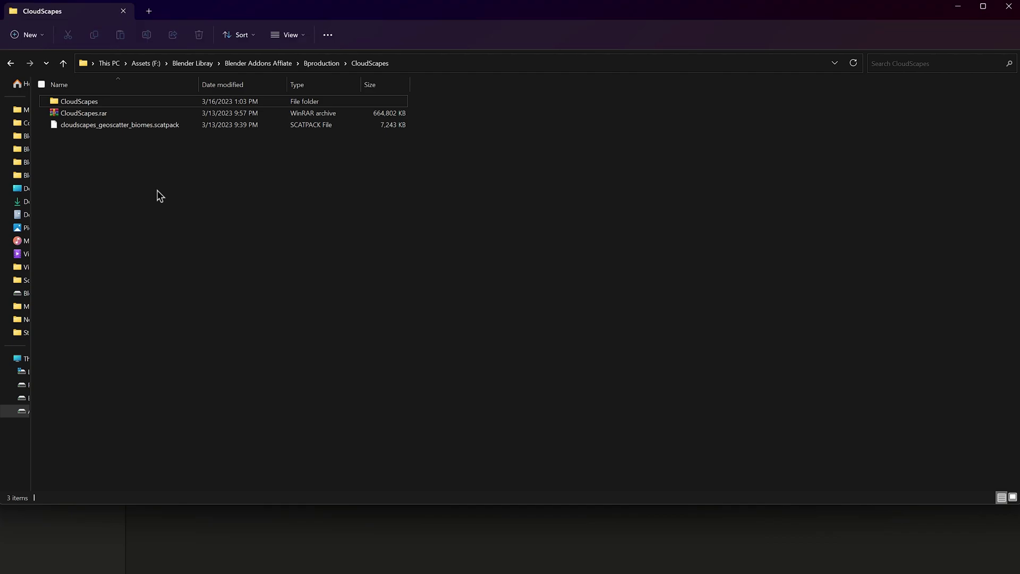
pyautogui.moveTo(125, 147)
pyautogui.mouseDown()
pyautogui.moveTo(92, 117)
pyautogui.moveTo(107, 153)
pyautogui.mouseUp()
pyautogui.click(98, 113)
pyautogui.rightClick(100, 113)
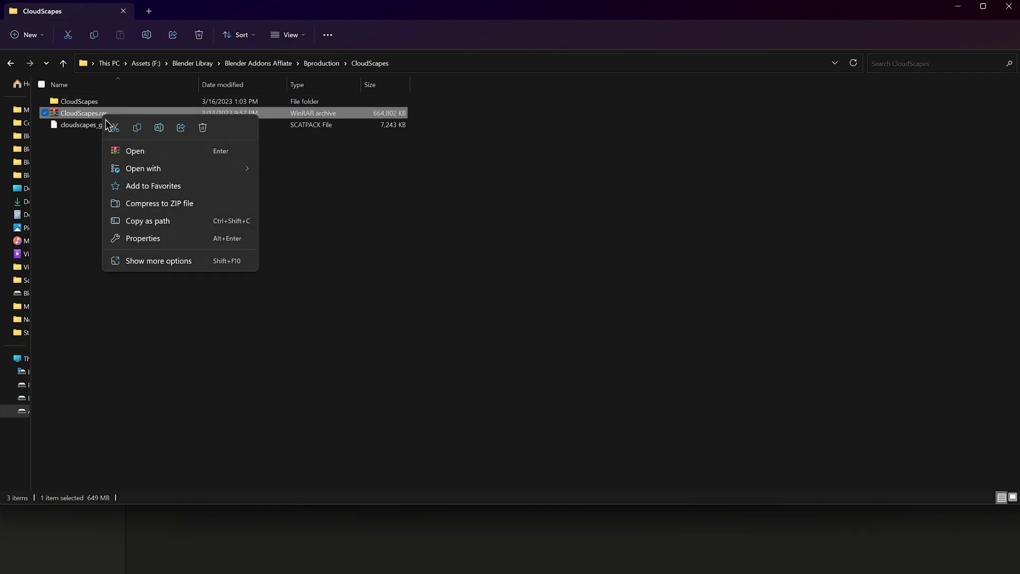
pyautogui.click(141, 259)
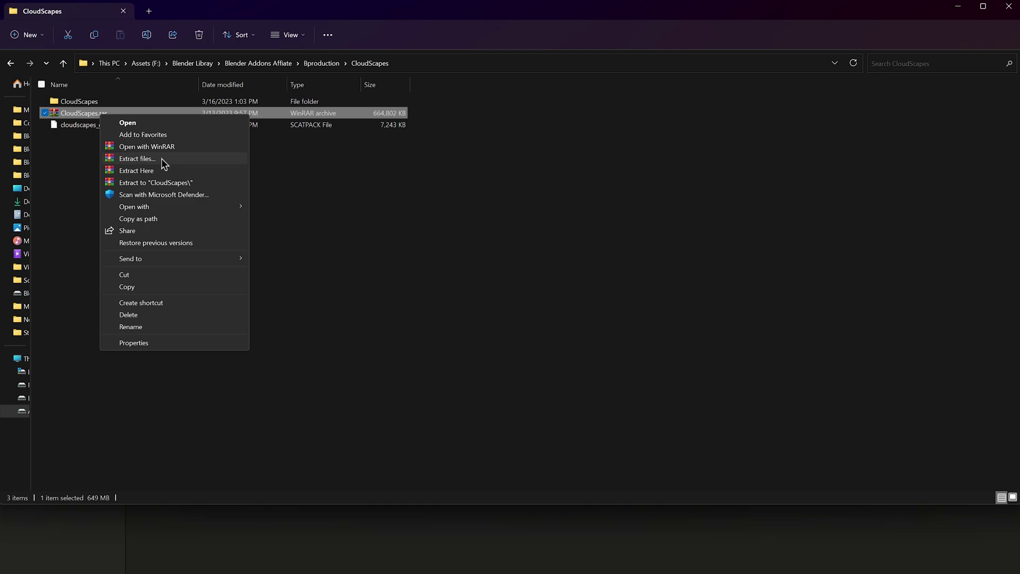
pyautogui.click(307, 220)
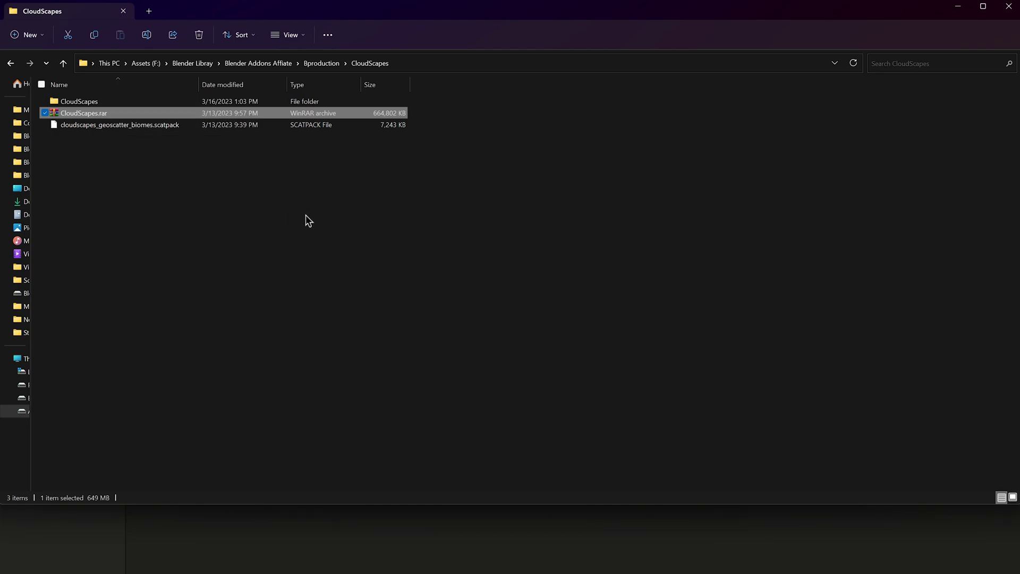
# Delete the CloudScapes.rar archive, keeping the extracted CloudScapes folder.
pyautogui.rightClick(85, 112)
pyautogui.press('Escape')
pyautogui.press('Delete')
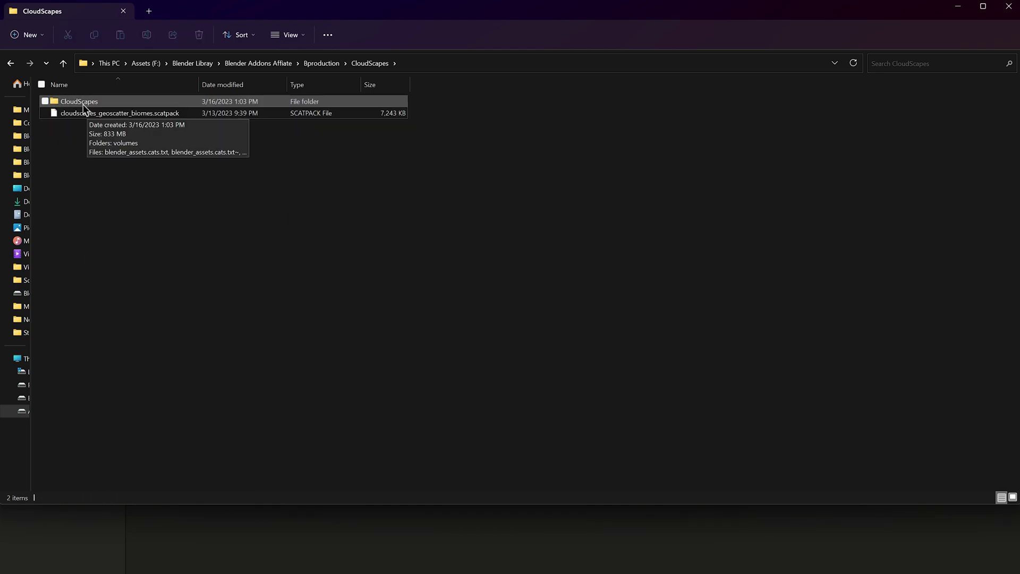
# Open the extracted CloudScapes folder and select its full path for copying.
pyautogui.doubleClick(82, 102)
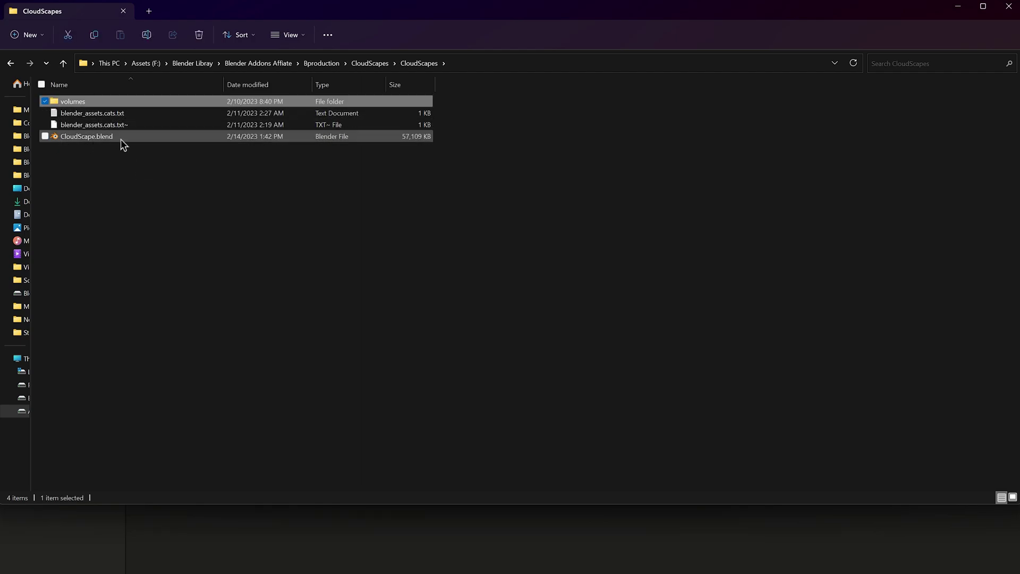
pyautogui.click(460, 59)
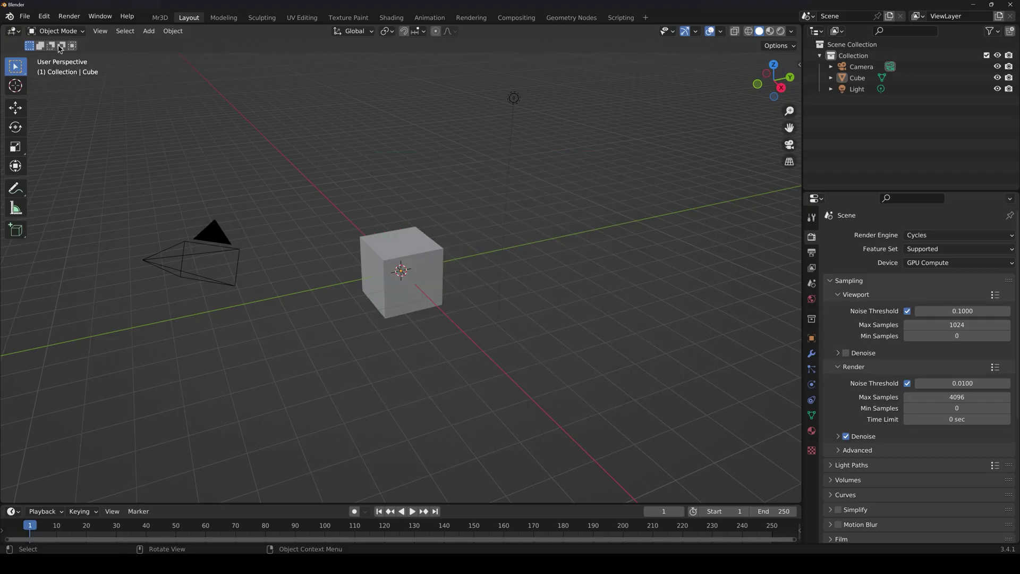
# In Blender's file path preferences, add the CloudScapes\CloudScapes folder on drive F: as a new asset library.
pyautogui.click(44, 16)
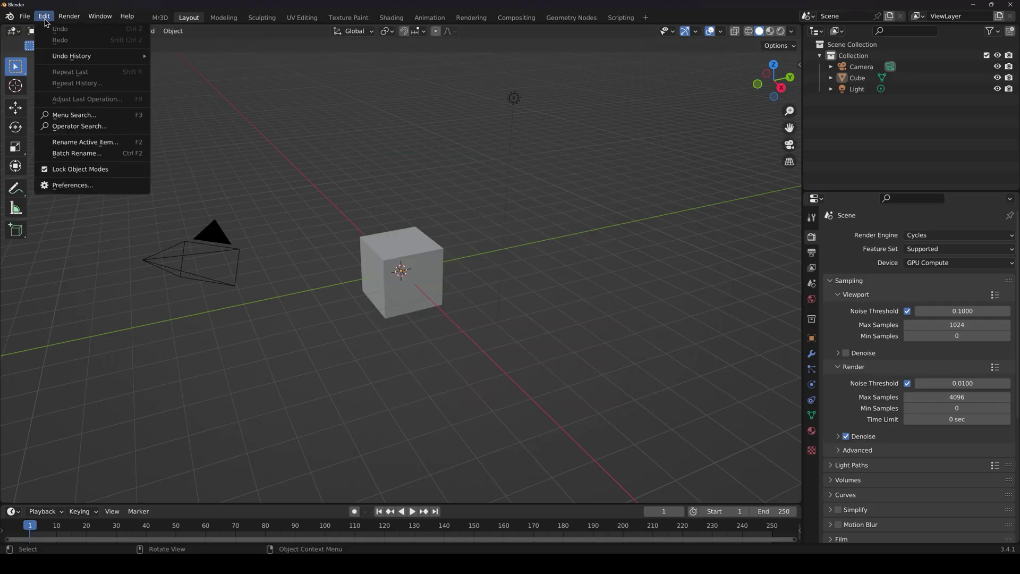
pyautogui.click(71, 187)
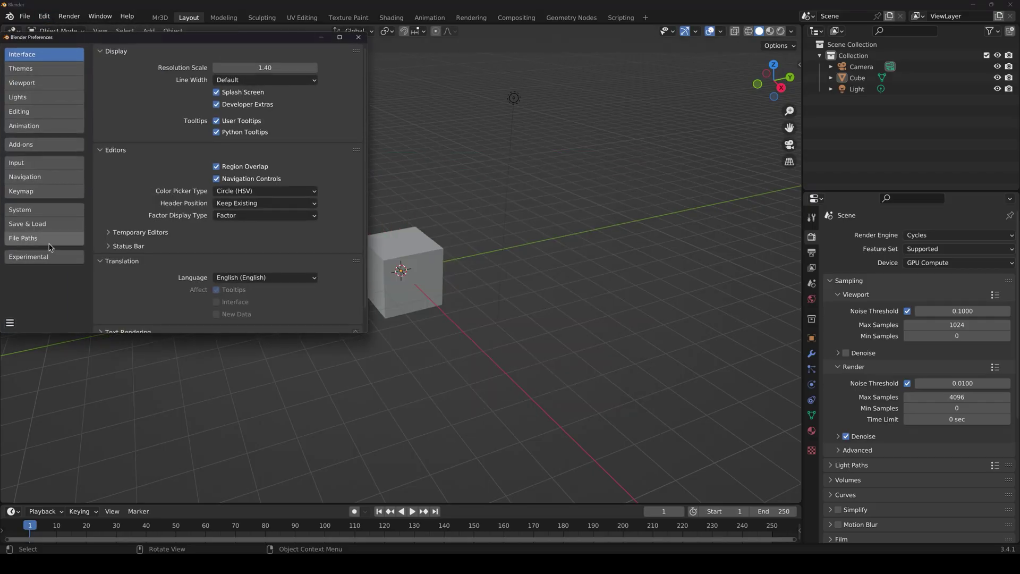
pyautogui.click(44, 243)
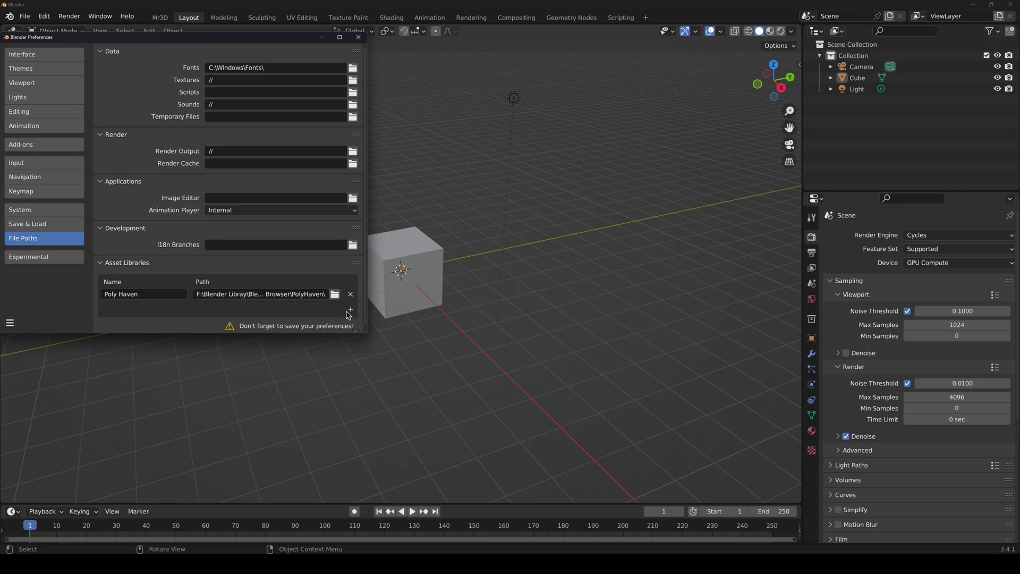
pyautogui.click(350, 309)
pyautogui.click(345, 38)
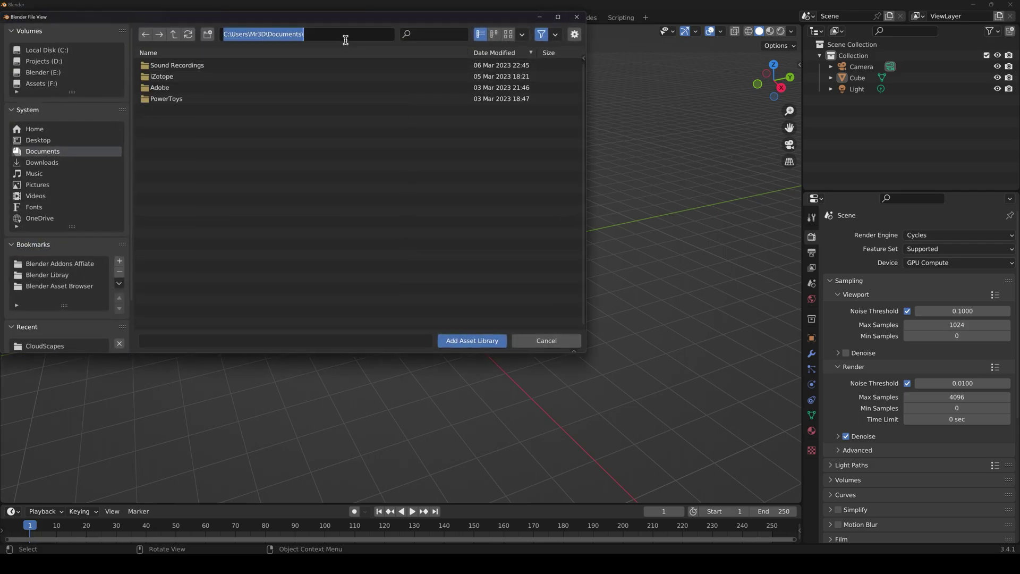
pyautogui.write('F:\\Blender Libray\\Blender Asset Browser\\CloudScapes\\CloudScapes')
pyautogui.press('Return')
pyautogui.press('Return')
# Save the preferences and close the preferences window.
pyautogui.click(12, 322)
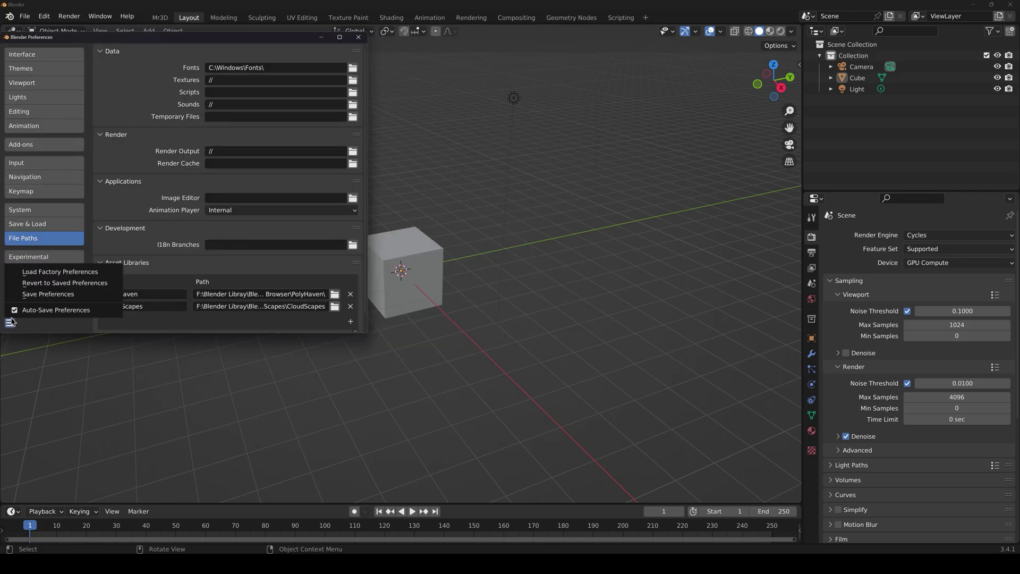
pyautogui.click(58, 294)
pyautogui.click(359, 37)
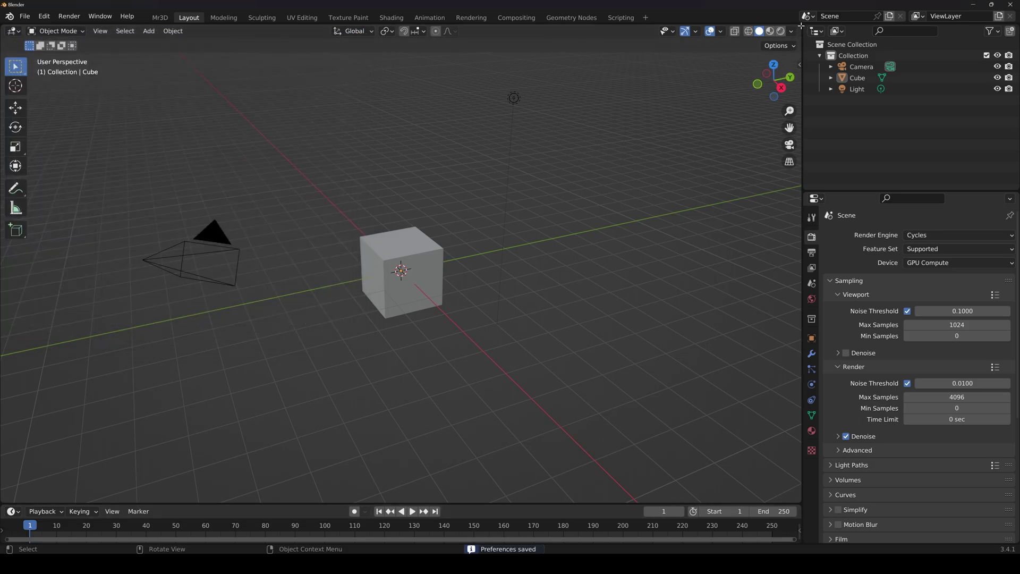
# Split the 3D viewport vertically and turn the new area into an Asset Browser.
pyautogui.moveTo(800, 26); pyautogui.dragTo(470, 58)
pyautogui.click(483, 30)
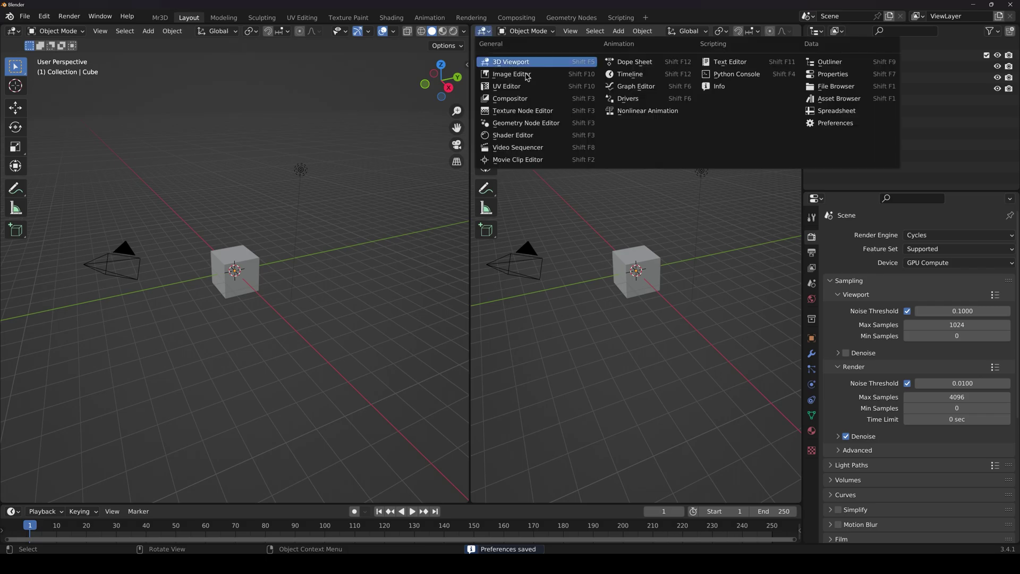
pyautogui.click(829, 100)
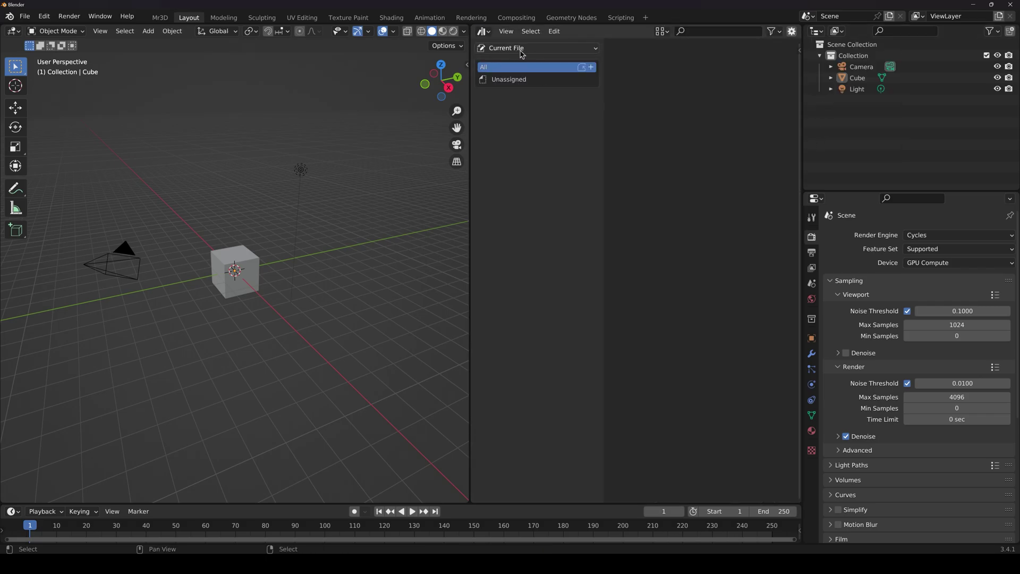
# Load the CloudScapes library in the Asset Browser and widen the browser area.
pyautogui.click(509, 50)
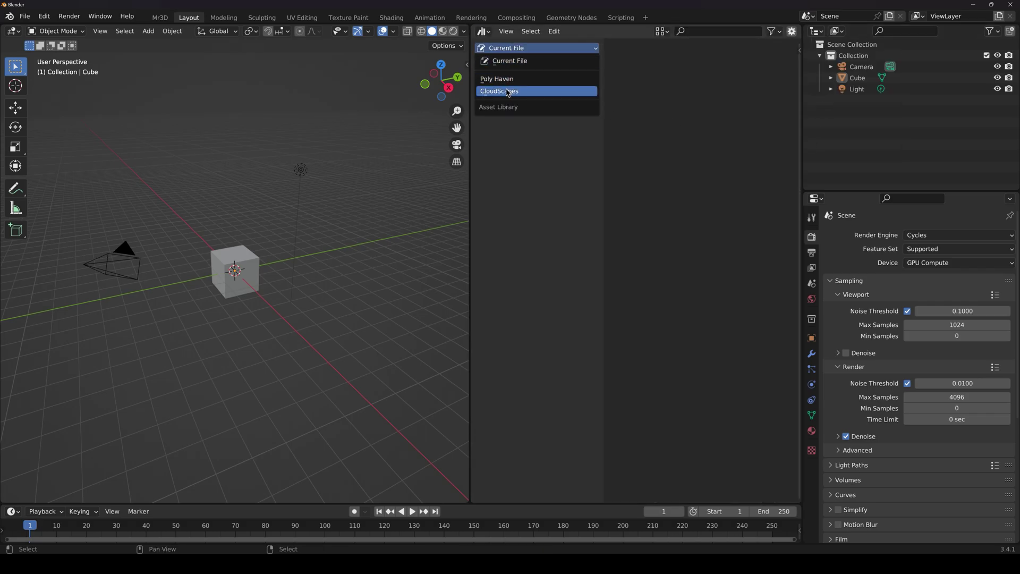
pyautogui.click(508, 92)
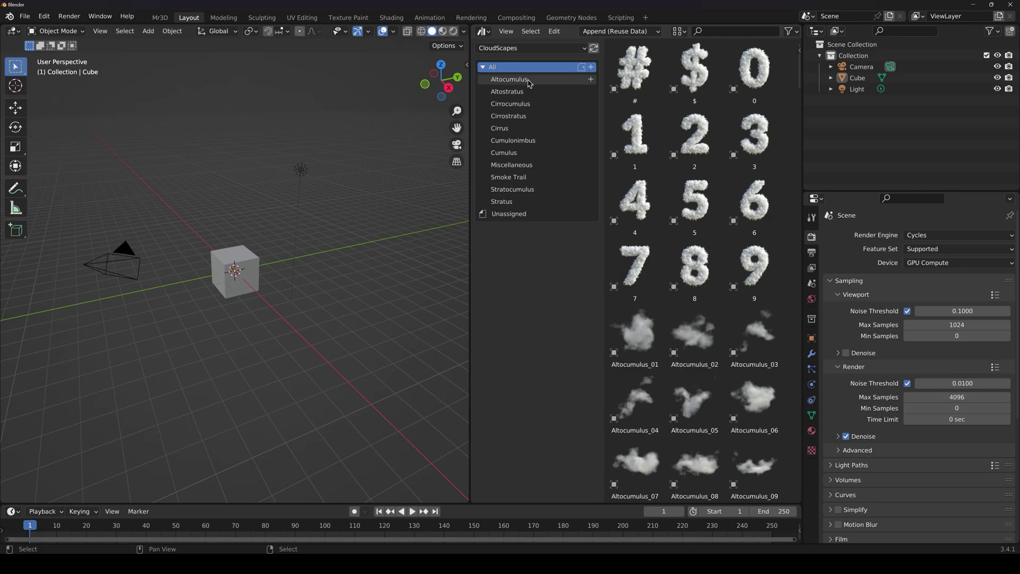
pyautogui.moveTo(470, 148); pyautogui.dragTo(380, 152)
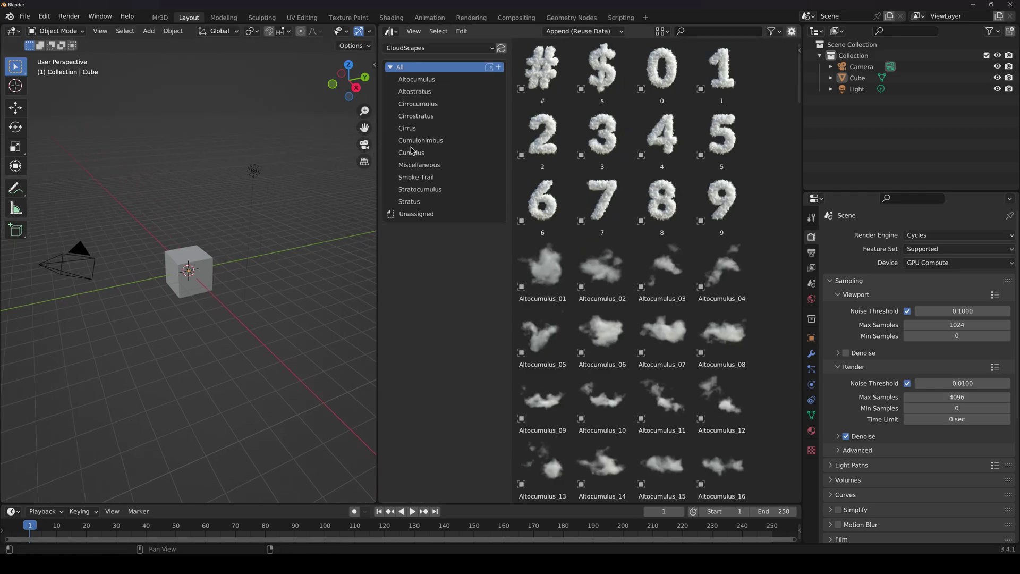
# Examine the cloud assets in the library categories from Altocumulus to Cumulonimbus, plus Miscellaneous and Smoke Trail.
pyautogui.click(425, 105)
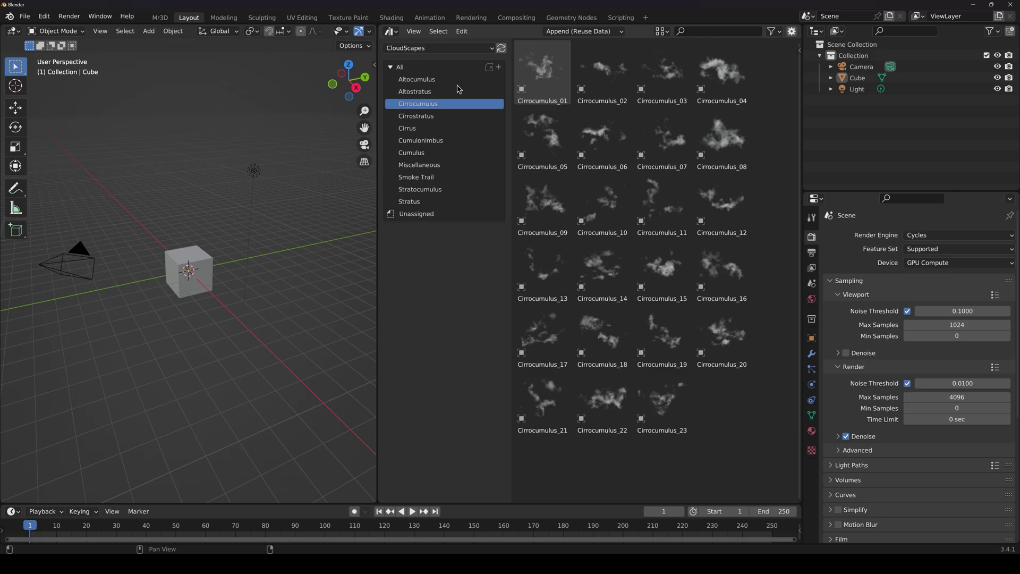
pyautogui.click(429, 80)
pyautogui.click(425, 92)
pyautogui.click(425, 105)
pyautogui.click(425, 117)
pyautogui.click(419, 130)
pyautogui.click(418, 142)
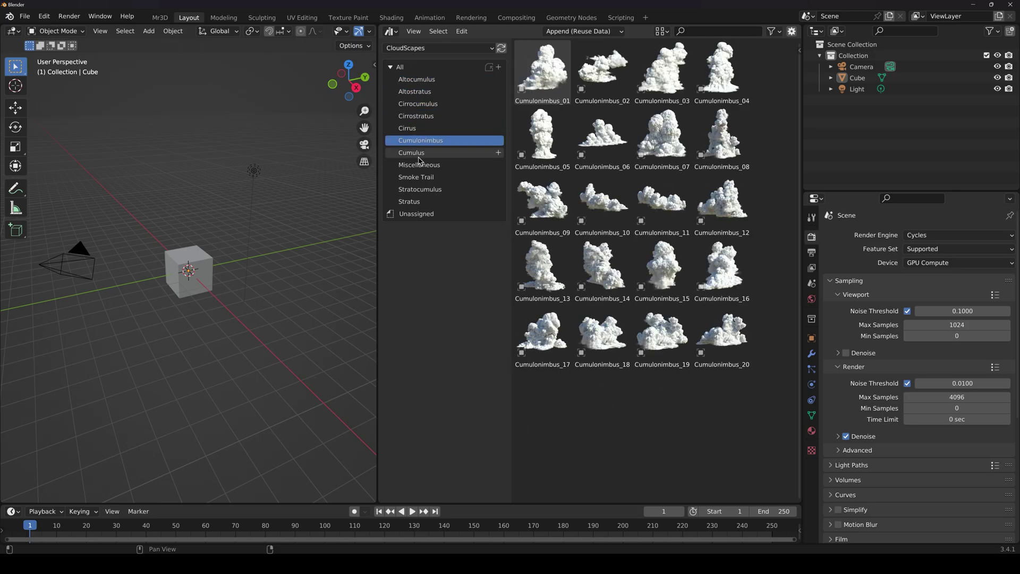
pyautogui.click(422, 177)
pyautogui.click(422, 165)
pyautogui.click(422, 178)
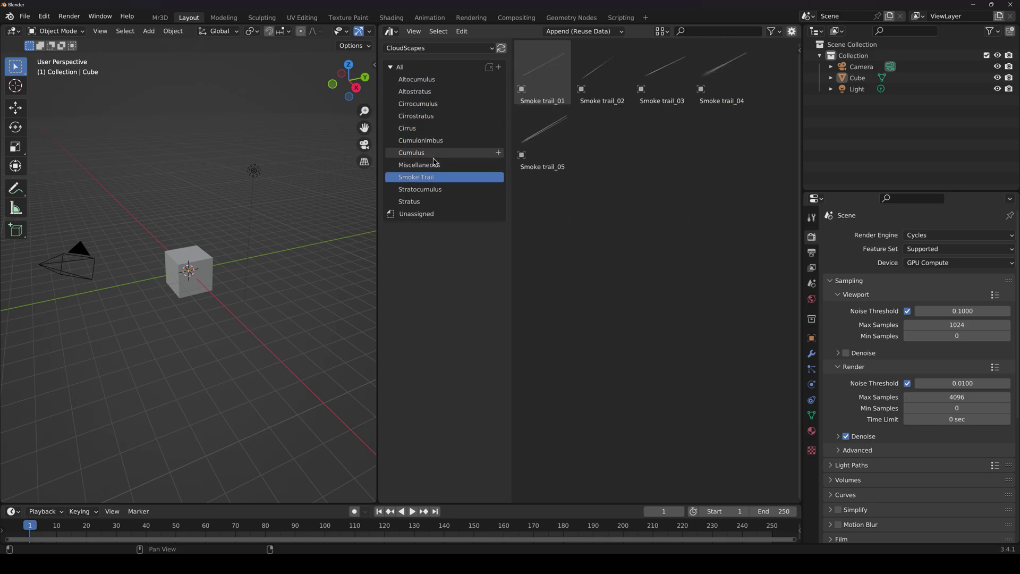
# Place the Cumulus_10 cloud from the Cumulus category into the scene near the default cube.
pyautogui.click(425, 153)
pyautogui.moveTo(601, 204); pyautogui.dragTo(227, 272)
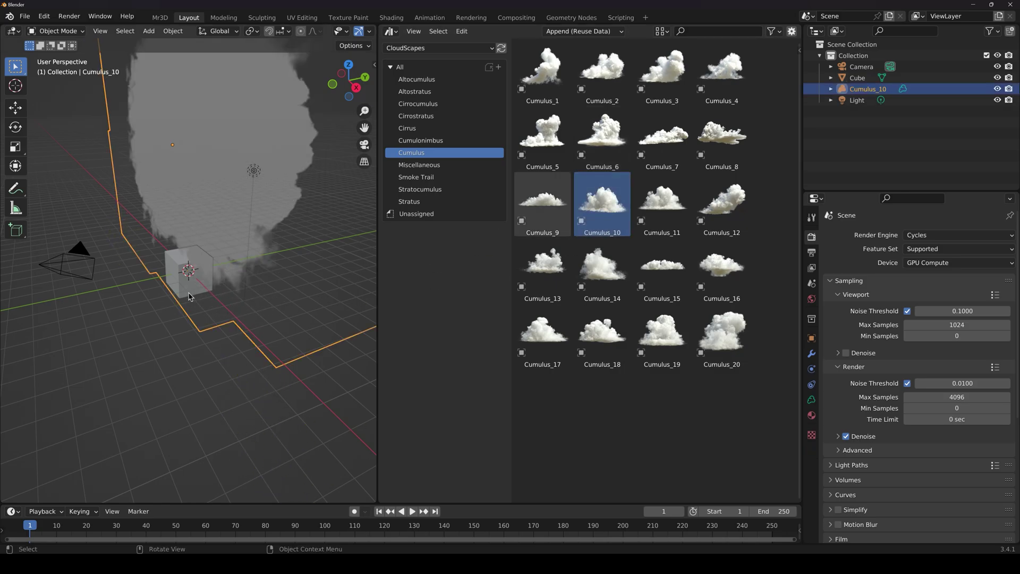
# Delete the default Cube and Light from the scene.
pyautogui.click(855, 78)
pyautogui.press('x')
pyautogui.click(856, 89)
pyautogui.press('x')
# Set the Cumulus_10 cloud's X rotation to 90° and widen the 3D viewport area.
pyautogui.moveTo(287, 238); pyautogui.dragTo(230, 222, button='middle')
pyautogui.click(227, 222)
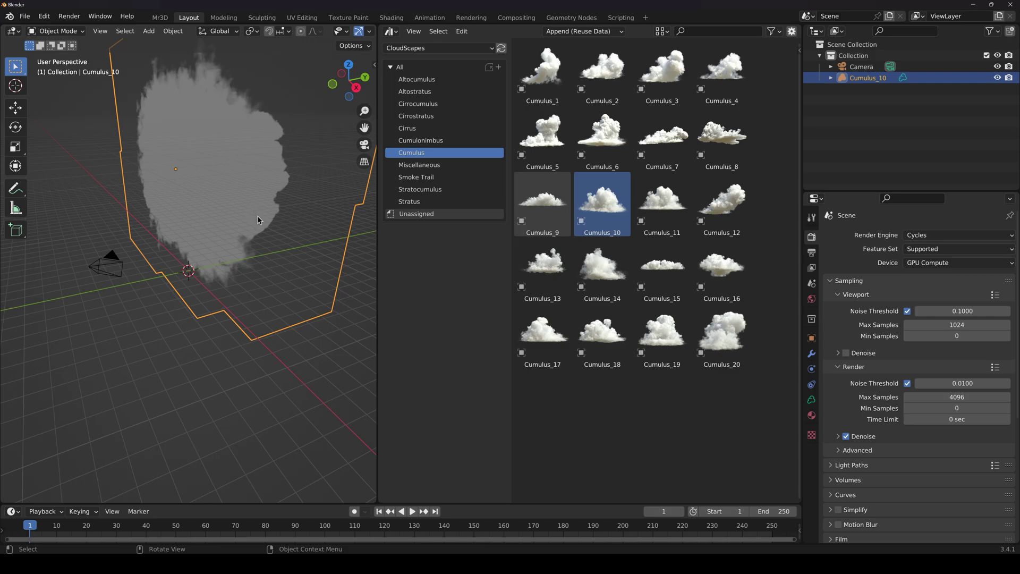
pyautogui.press('n')
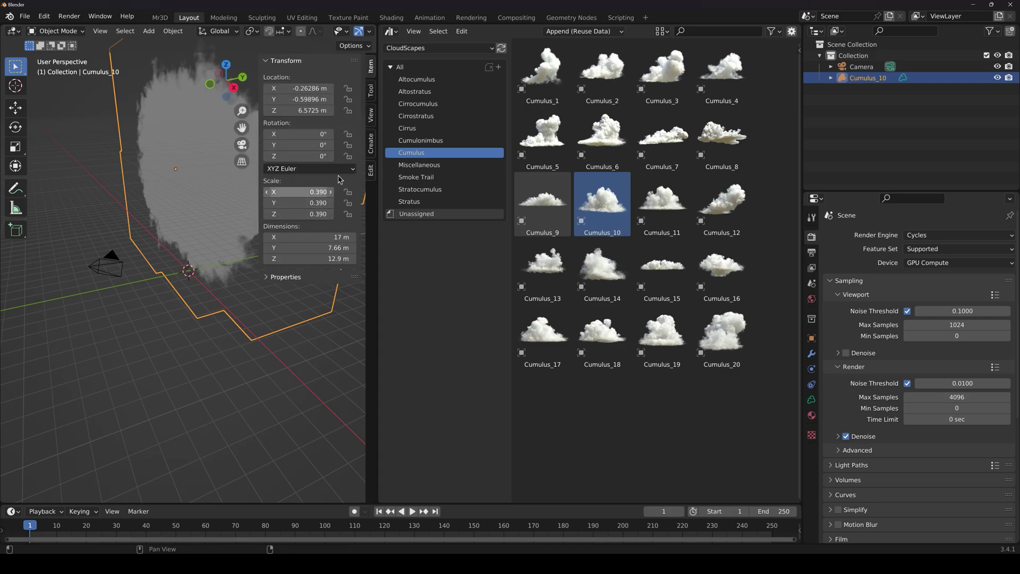
pyautogui.click(308, 134)
pyautogui.write('90')
pyautogui.press('Return')
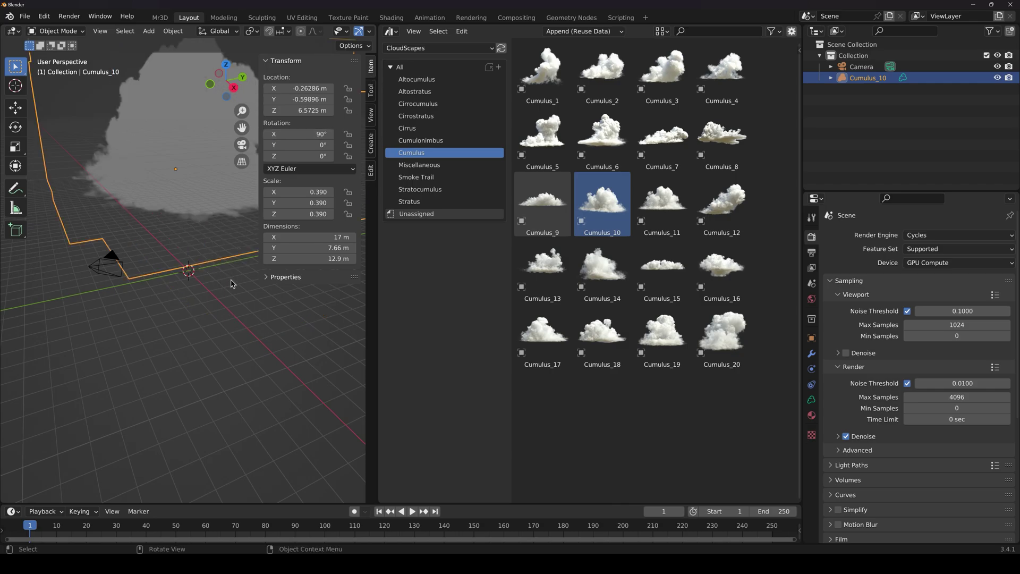
pyautogui.press('n')
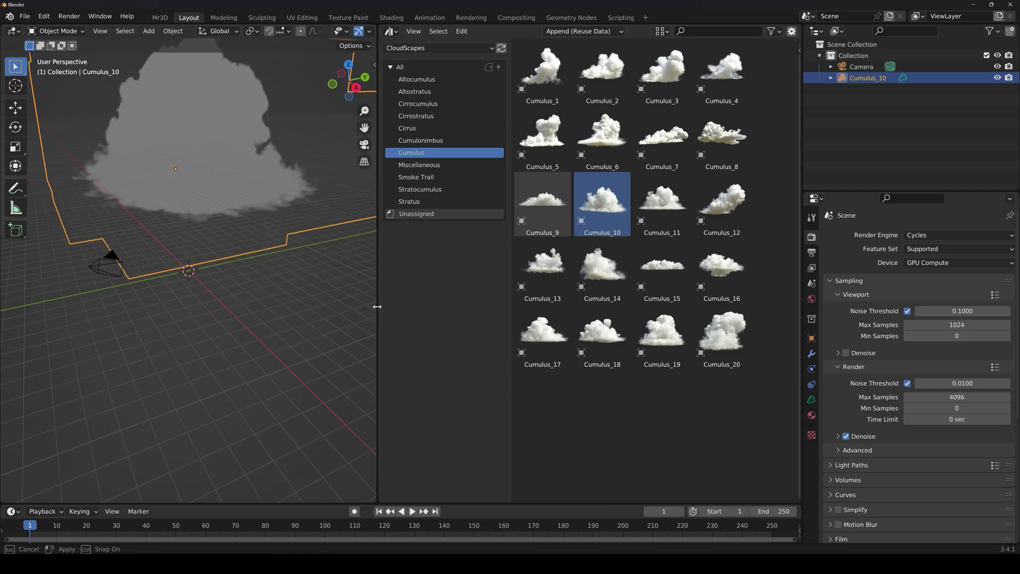
pyautogui.moveTo(377, 306); pyautogui.dragTo(499, 289)
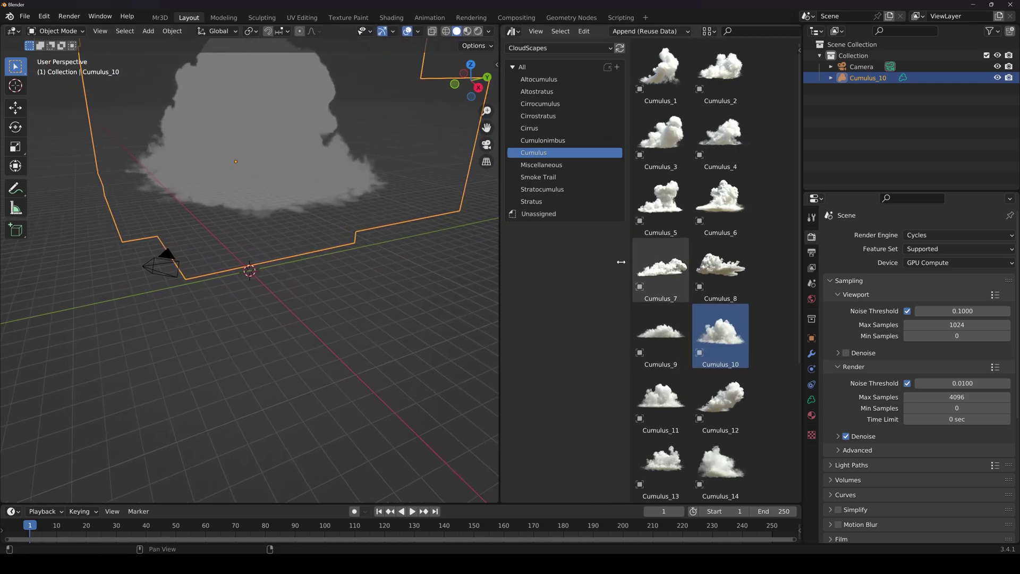
# Narrow the asset browser's category list and move the Cumulus_10 cloud down along Z to the grid.
pyautogui.moveTo(620, 262); pyautogui.dragTo(583, 262)
pyautogui.moveTo(295, 191); pyautogui.dragTo(201, 141, button='middle')
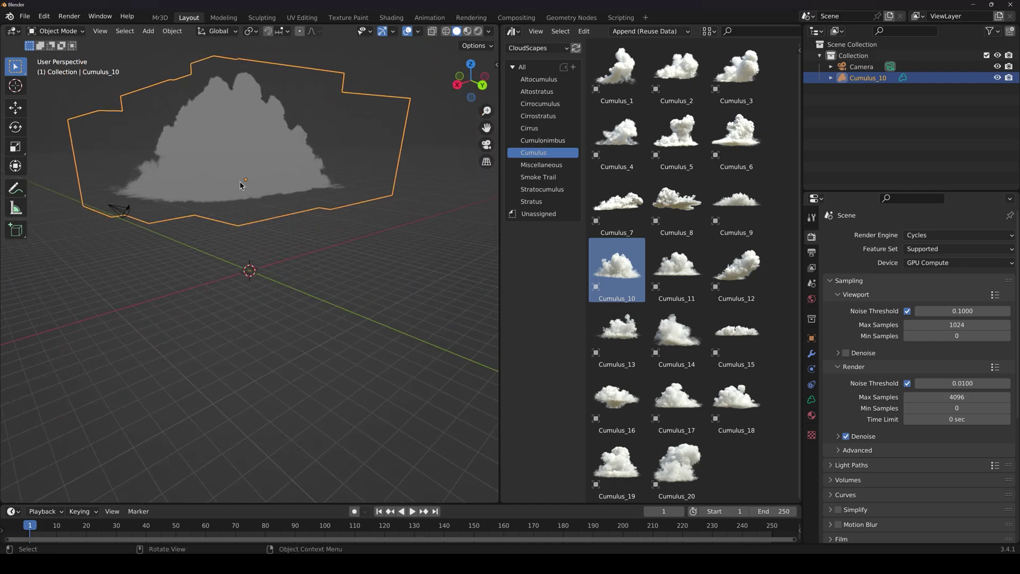
pyautogui.press('g')
pyautogui.press('z')
pyautogui.click(239, 267)
pyautogui.moveTo(239, 266); pyautogui.dragTo(298, 241, button='middle')
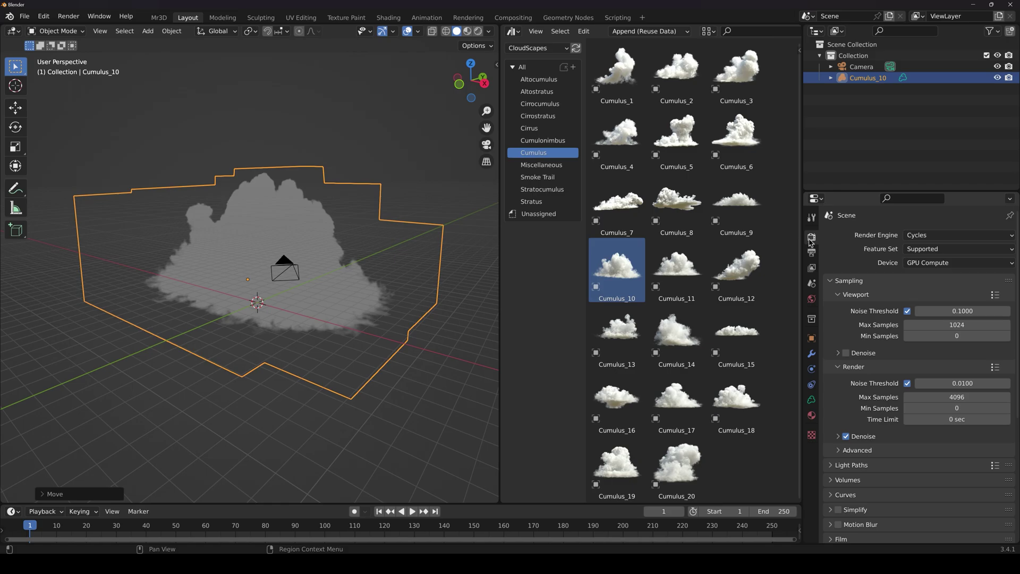
# Use Cycles as the render engine and display the 3D viewport in Rendered shading.
pyautogui.click(927, 238)
pyautogui.moveTo(372, 255); pyautogui.dragTo(319, 253, button='middle')
pyautogui.click(478, 31)
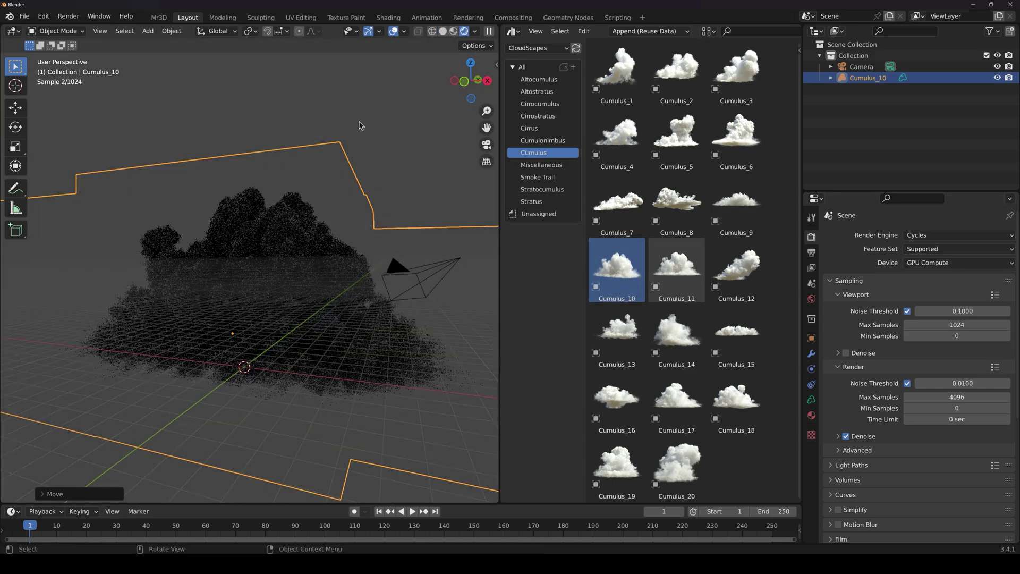
pyautogui.moveTo(364, 161); pyautogui.dragTo(268, 219, button='middle')
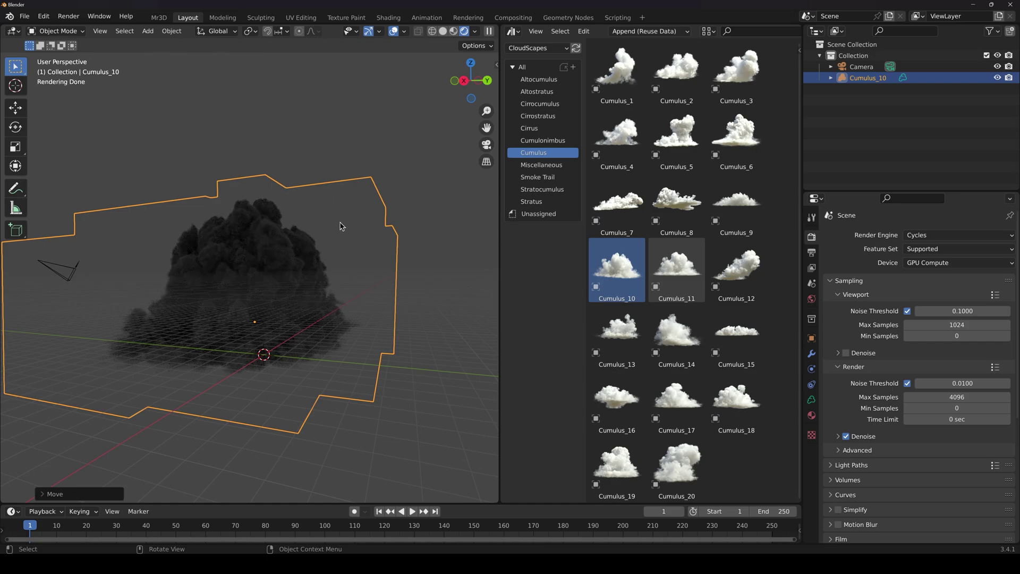
# Assign a Sky Texture to the World background color to light the cloud.
pyautogui.click(811, 300)
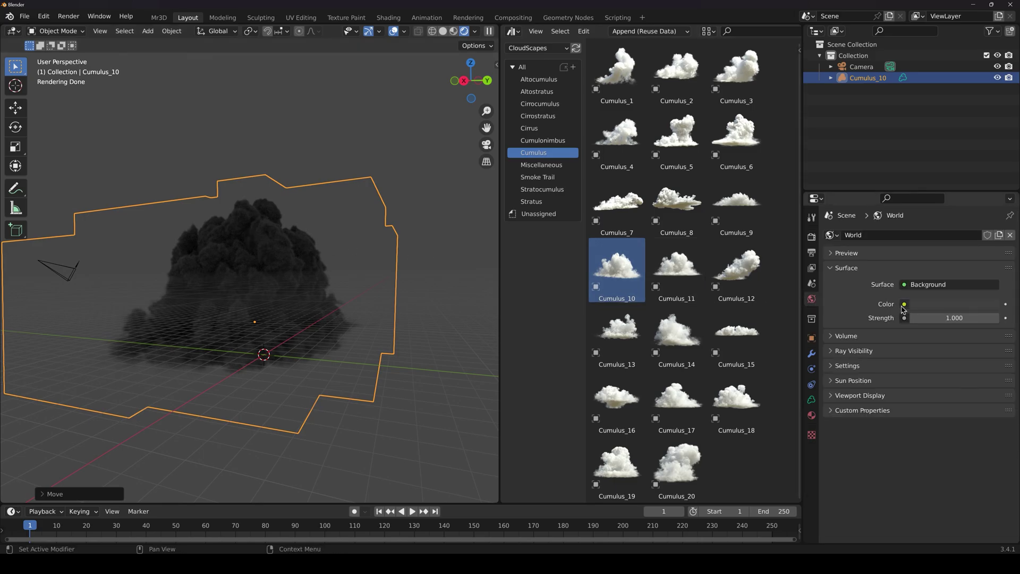
pyautogui.click(904, 304)
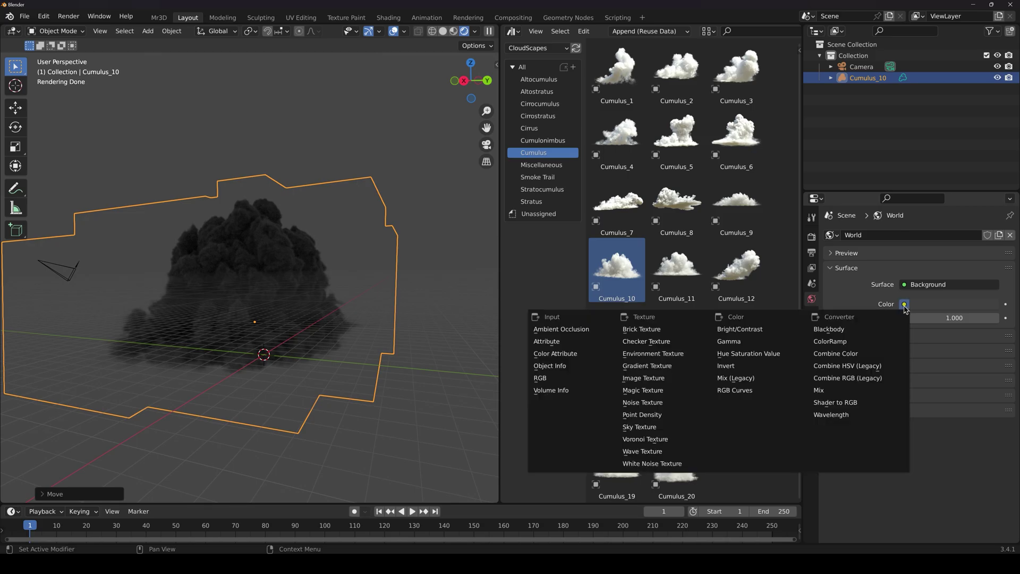
pyautogui.click(640, 427)
pyautogui.scroll(-2, 352, 308)
pyautogui.scroll(4, 351, 307)
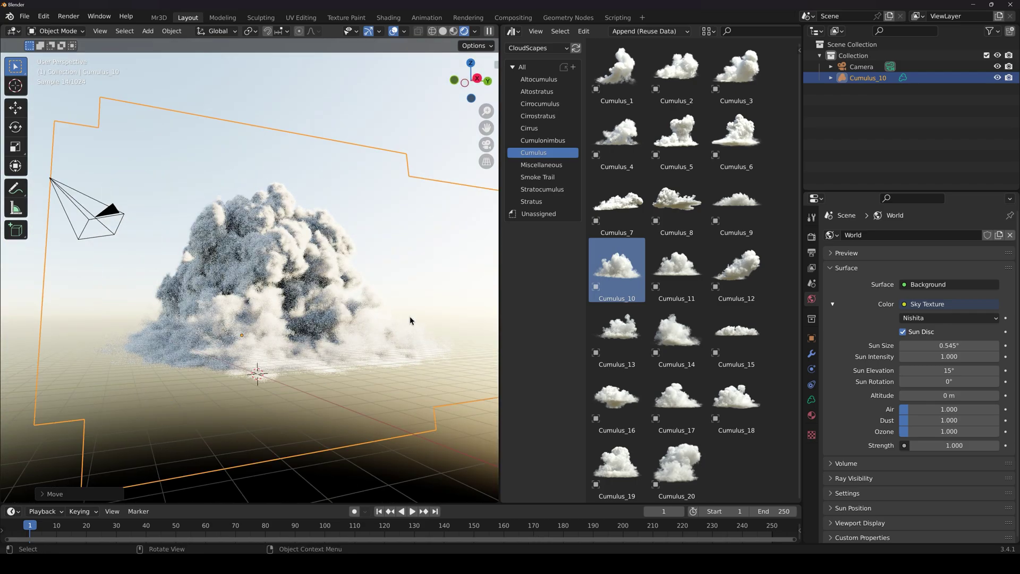
# Set the World background strength to 0.25.
pyautogui.click(927, 447)
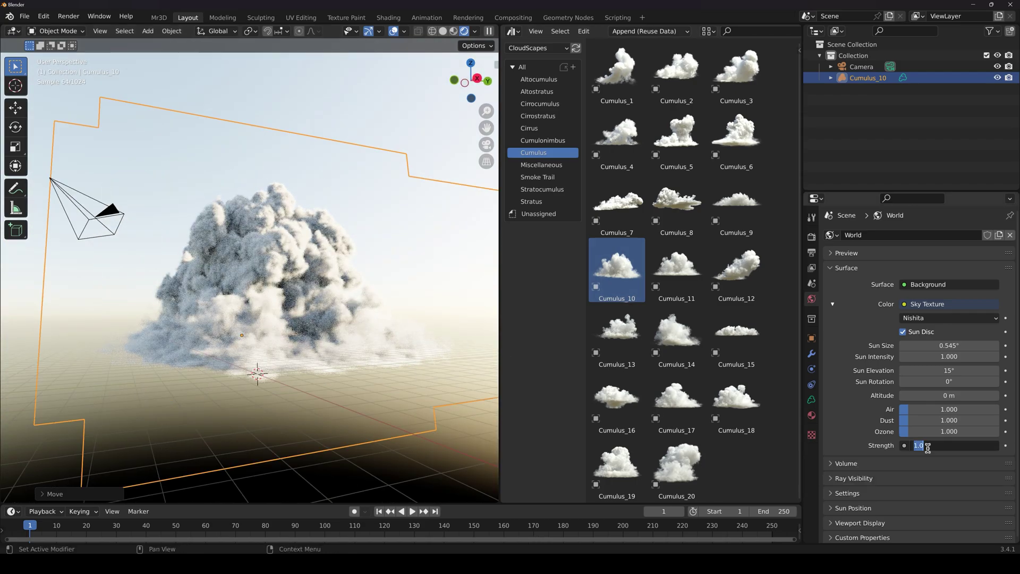
pyautogui.press('Return')
pyautogui.moveTo(319, 276); pyautogui.dragTo(369, 295, button='middle')
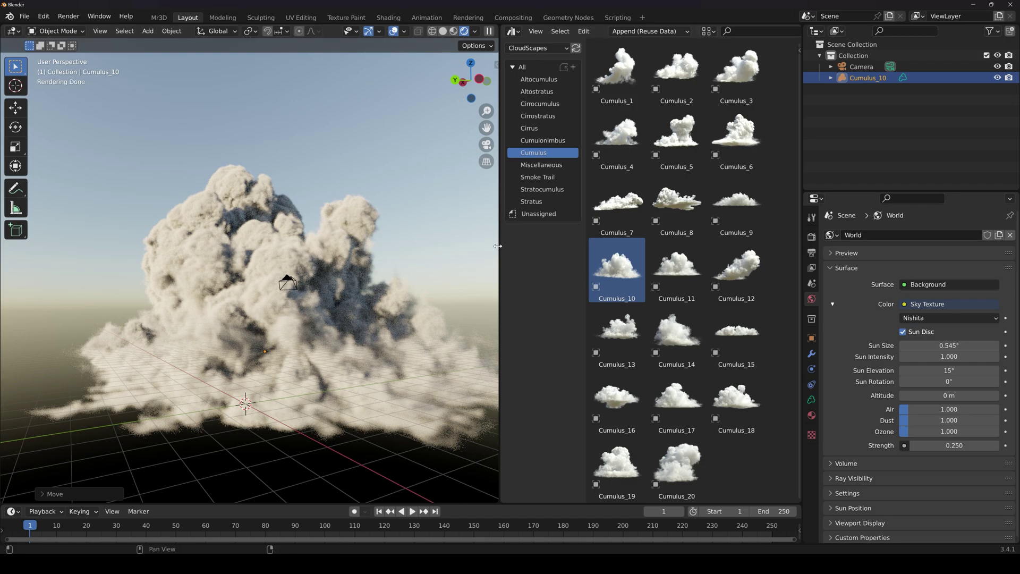
# Set the Volume max bounces in the render settings' Light Paths to 25 and inspect the cloud.
pyautogui.click(811, 239)
pyautogui.scroll(-8, 852, 283)
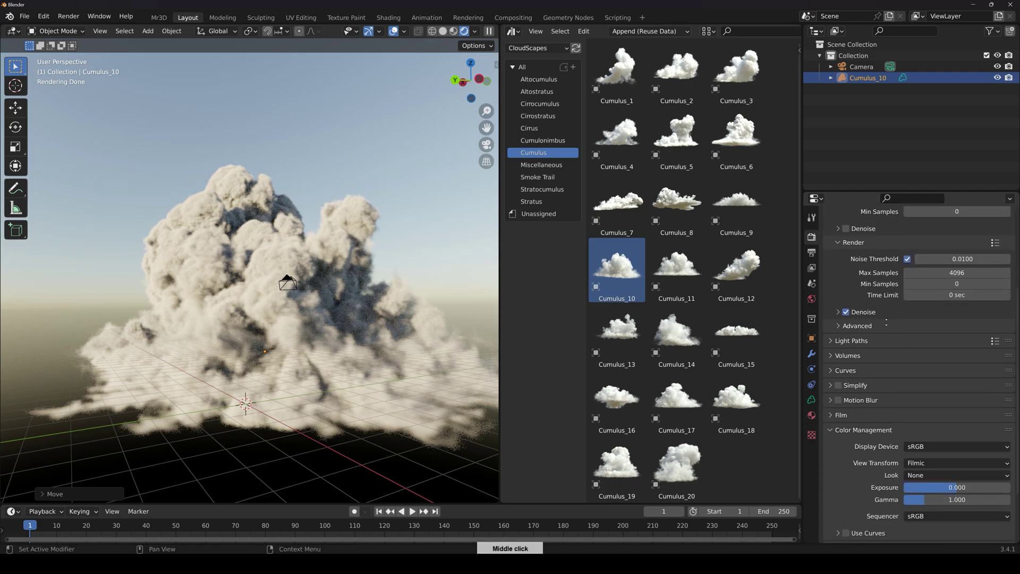
pyautogui.click(841, 272)
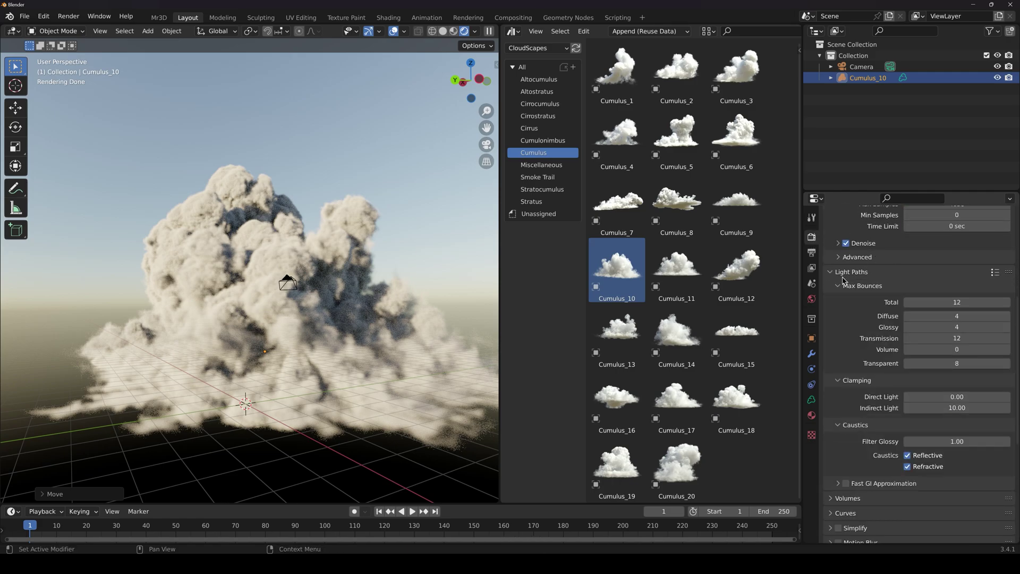
pyautogui.scroll(-1, 845, 279)
pyautogui.click(924, 329)
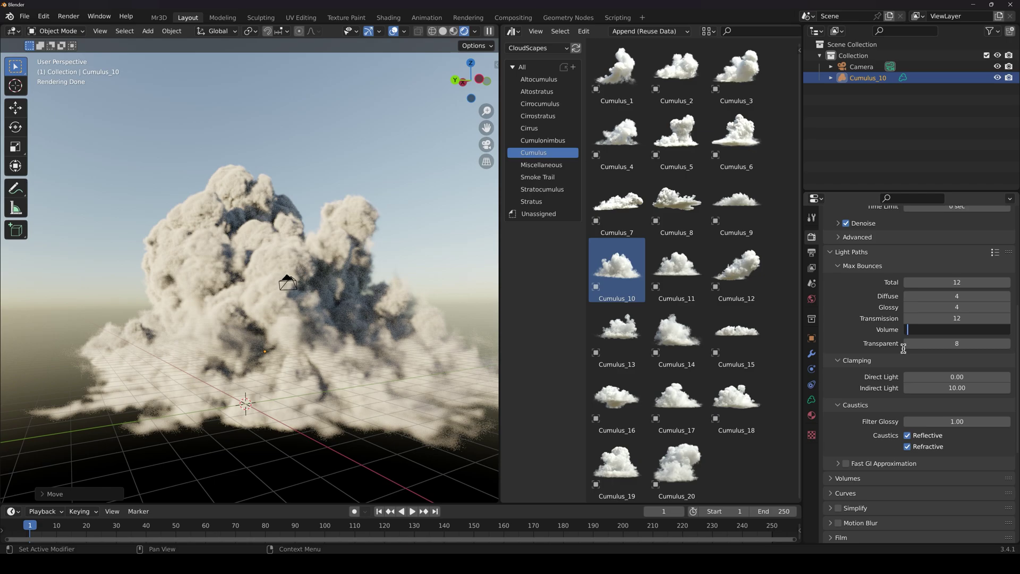
pyautogui.write('25')
pyautogui.press('Return')
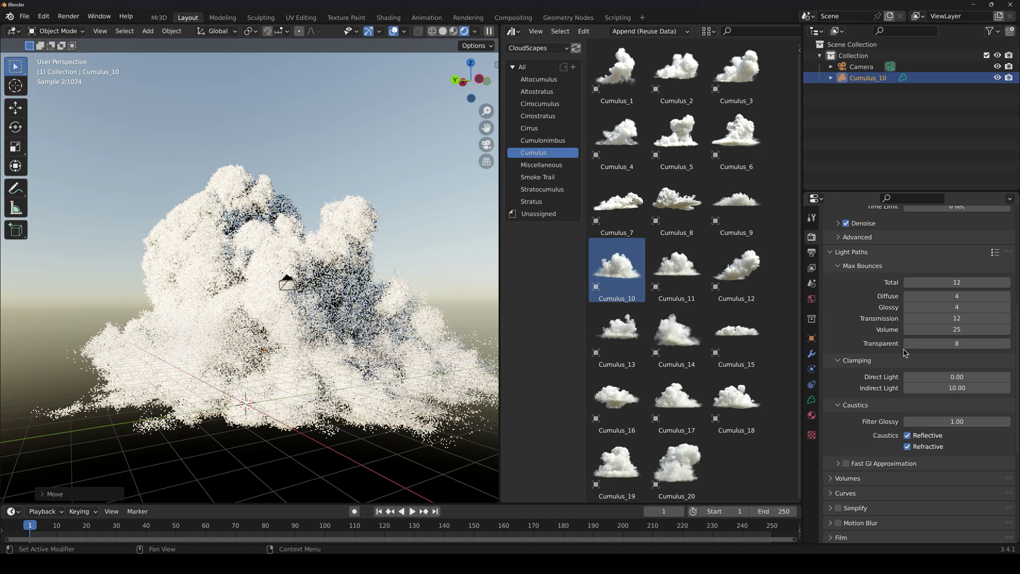
pyautogui.moveTo(223, 303); pyautogui.dragTo(254, 311, button='middle')
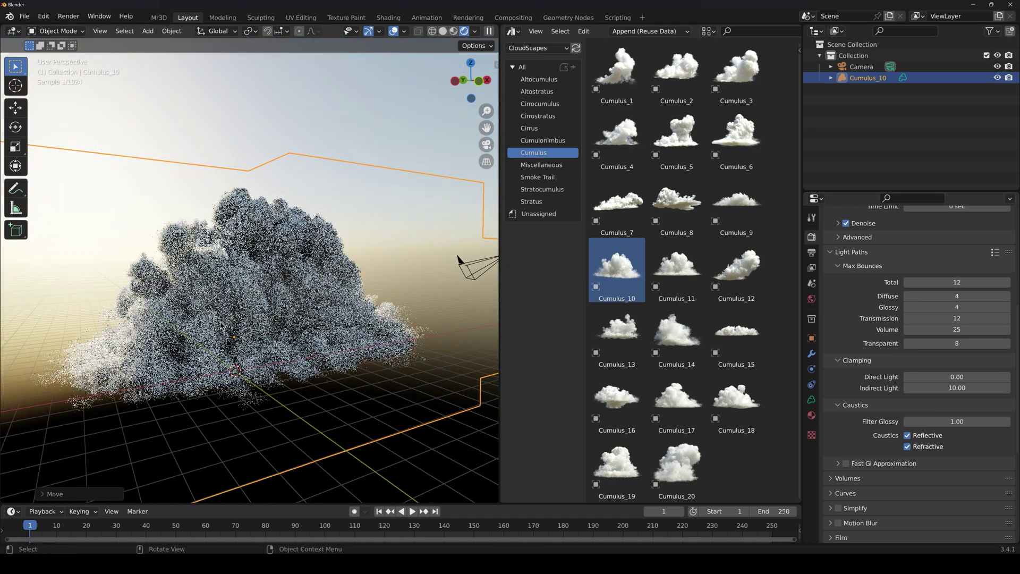
pyautogui.scroll(2, 254, 311)
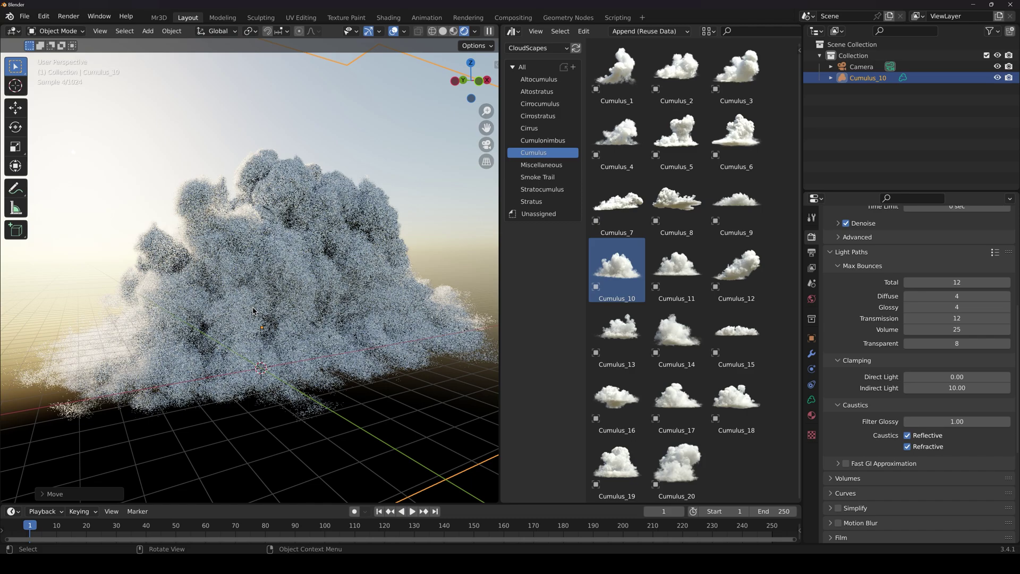
pyautogui.moveTo(340, 161)
pyautogui.mouseDown(button='middle')
pyautogui.moveTo(358, 146)
pyautogui.moveTo(355, 160)
pyautogui.mouseUp(button='middle')
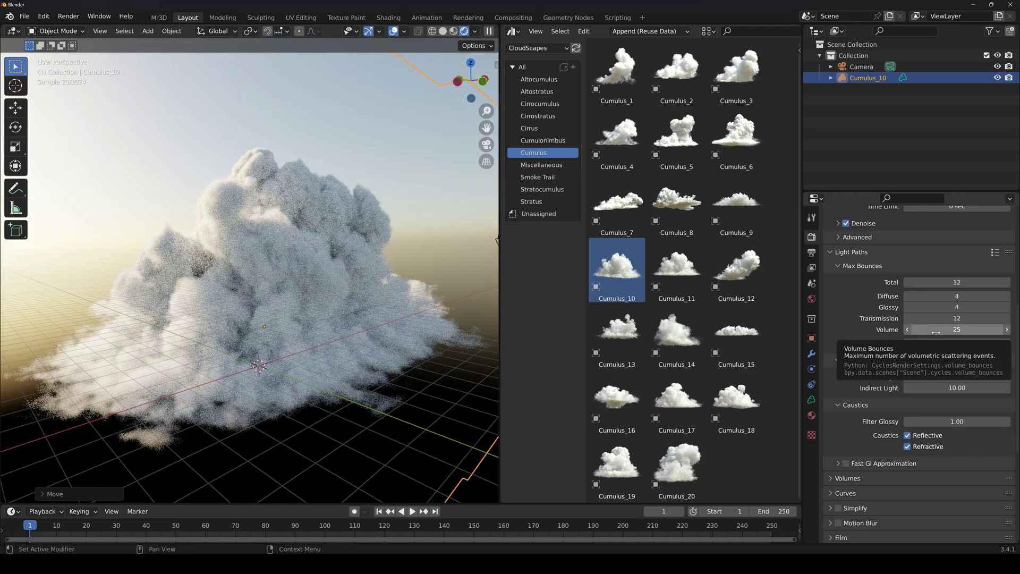
# Compare the cloud with Volume max bounces at 0, and restore the value to 25.
pyautogui.click(935, 330)
pyautogui.write('0')
pyautogui.press('Return')
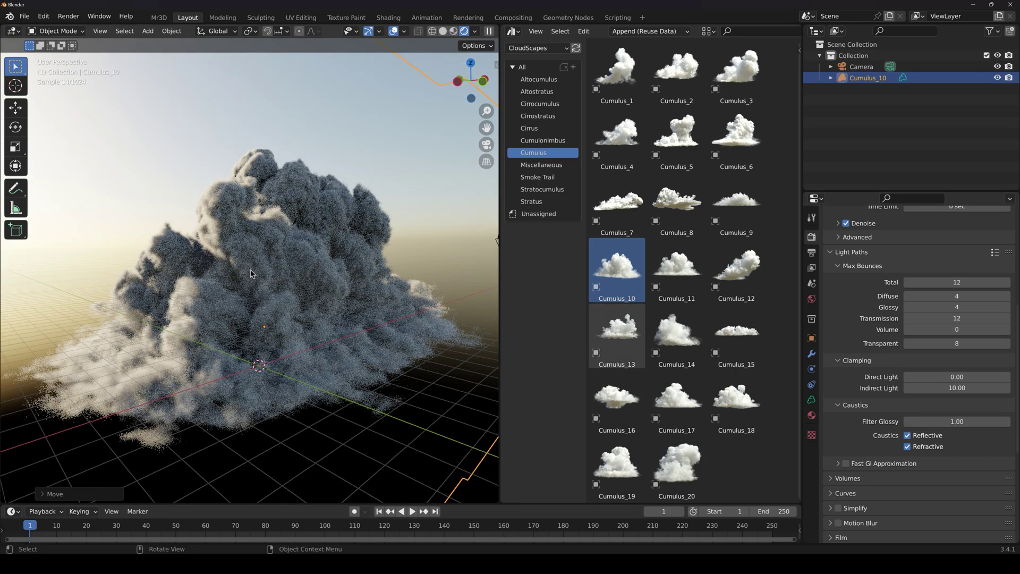
pyautogui.click(947, 329)
pyautogui.write('2')
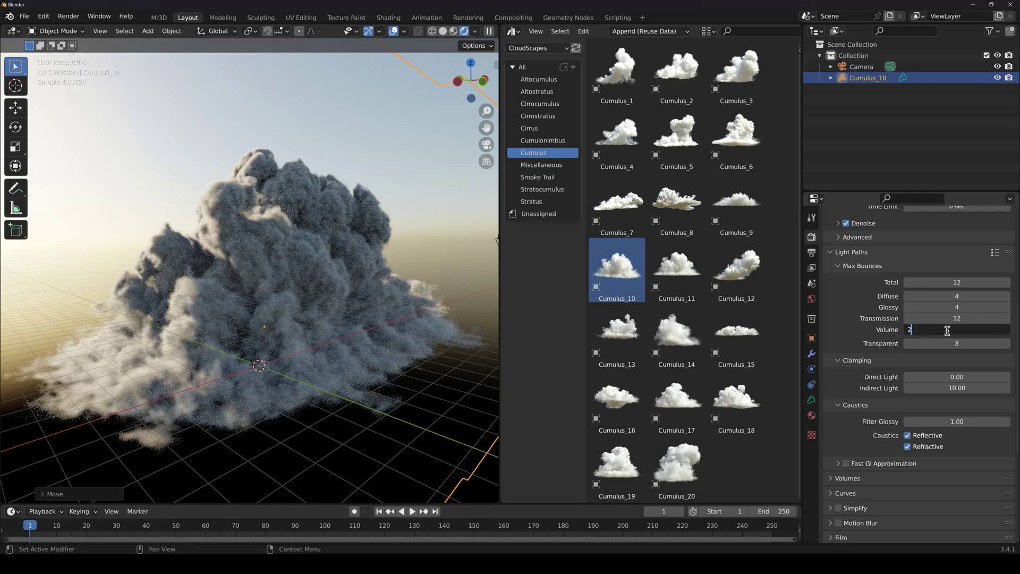
pyautogui.write('5')
pyautogui.press('Return')
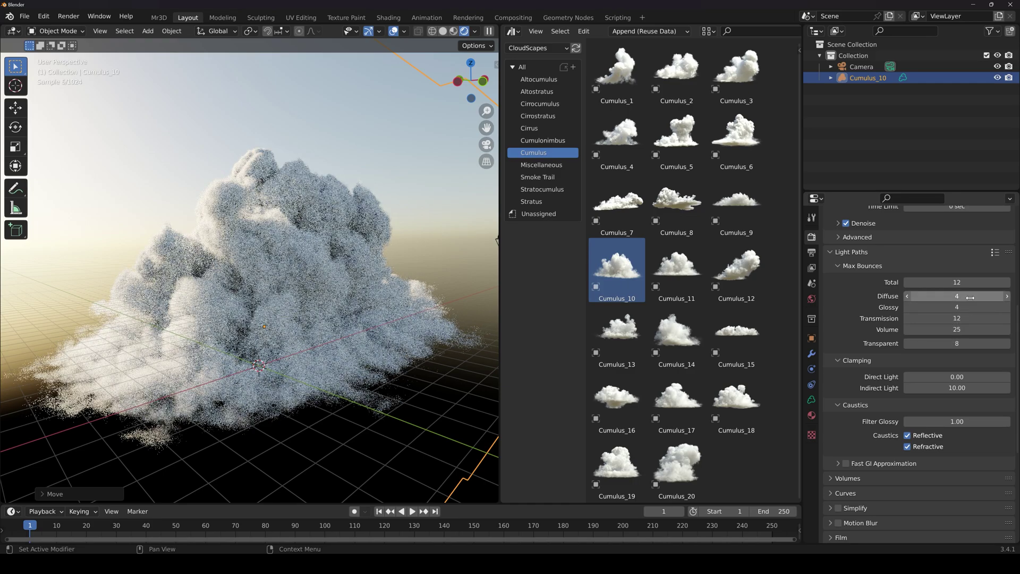
# Set Max Steps in the Volumes render settings to 2 and inspect the effect on the cloud.
pyautogui.scroll(-2, 864, 359)
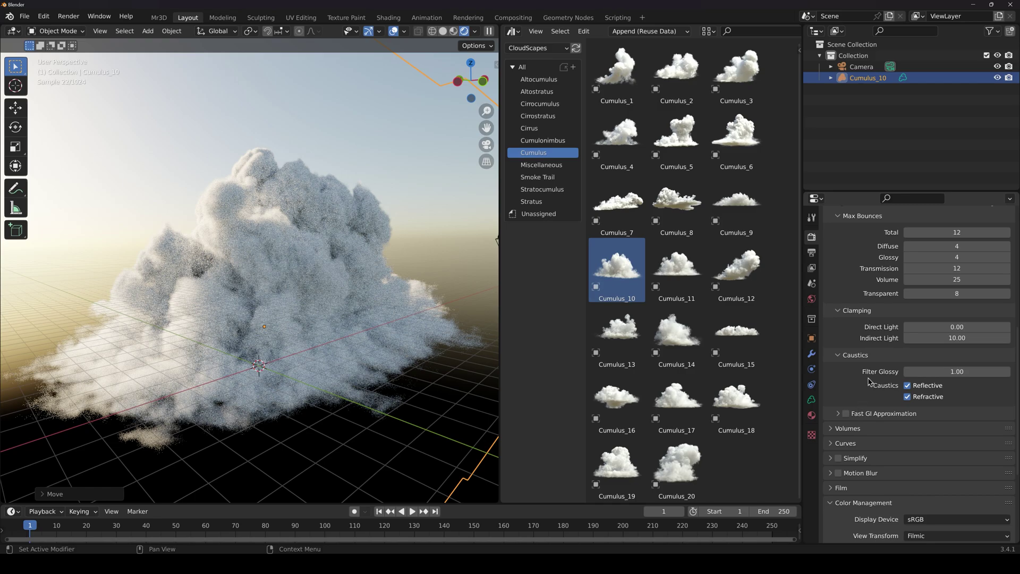
pyautogui.click(844, 428)
pyautogui.scroll(-3, 855, 420)
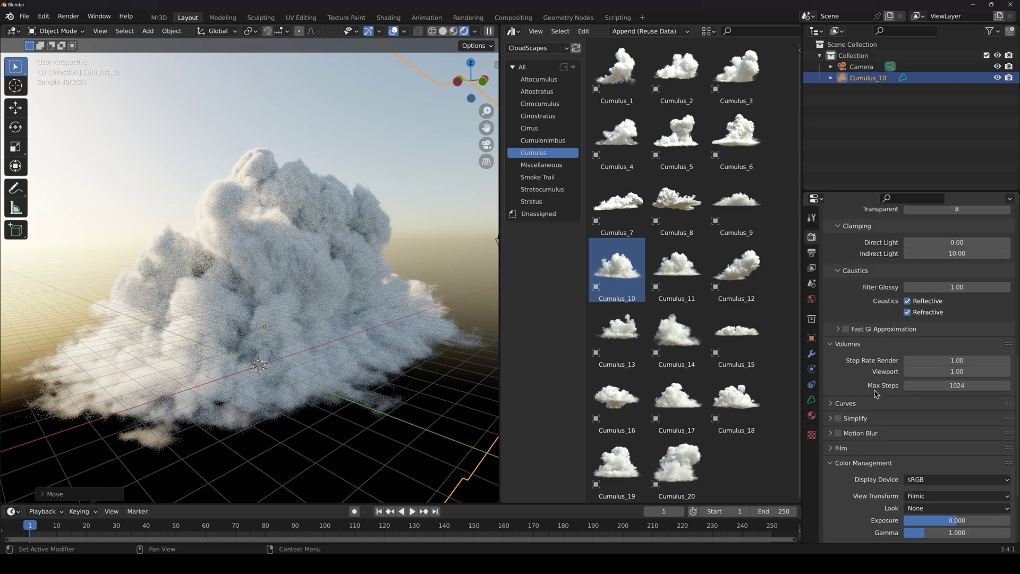
pyautogui.doubleClick(905, 388)
pyautogui.write('2')
pyautogui.press('Return')
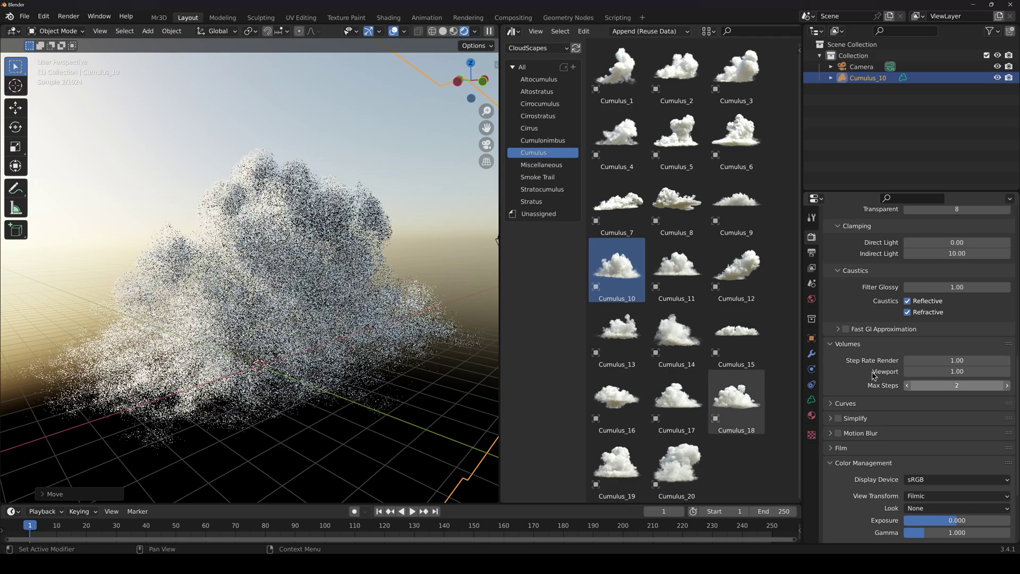
pyautogui.moveTo(298, 291); pyautogui.dragTo(325, 292, button='middle')
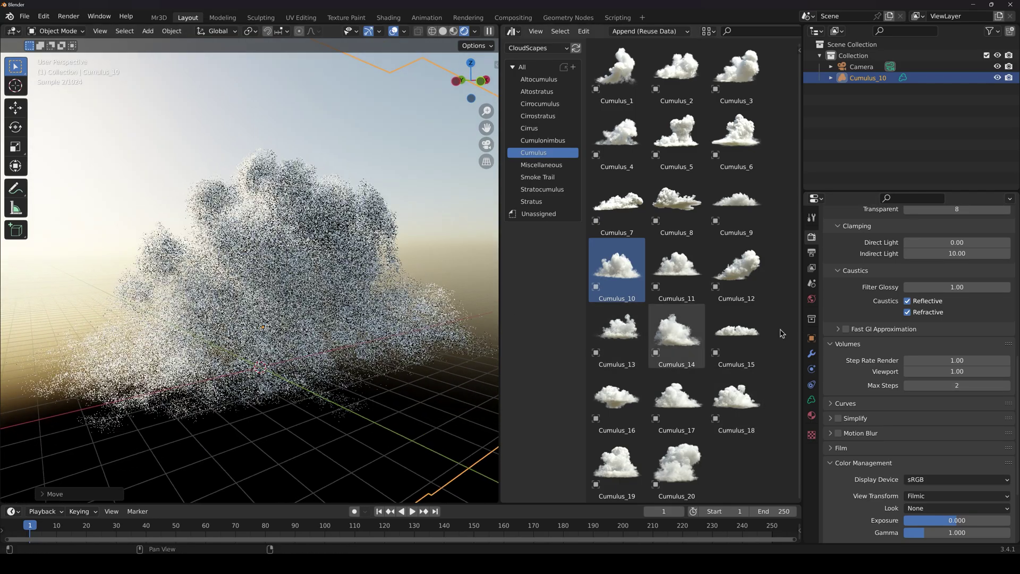
pyautogui.scroll(3, 940, 281)
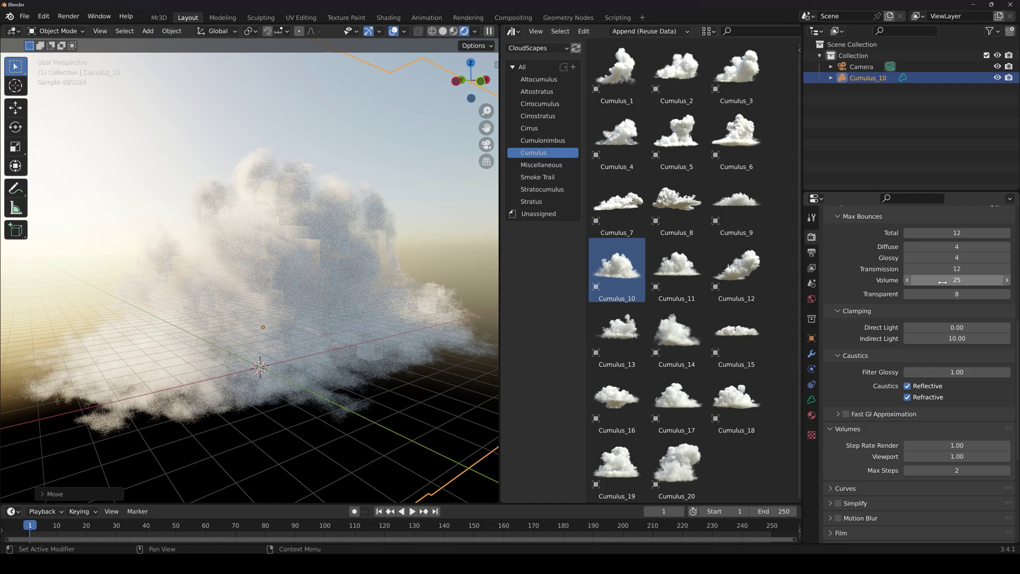
# Raise Max Steps in the Volumes render settings to 2075.
pyautogui.moveTo(342, 336); pyautogui.dragTo(340, 327, button='middle')
pyautogui.scroll(-1, 339, 327)
pyautogui.moveTo(942, 471)
pyautogui.mouseDown()
pyautogui.moveTo(981, 471)
pyautogui.moveTo(948, 471)
pyautogui.mouseUp()
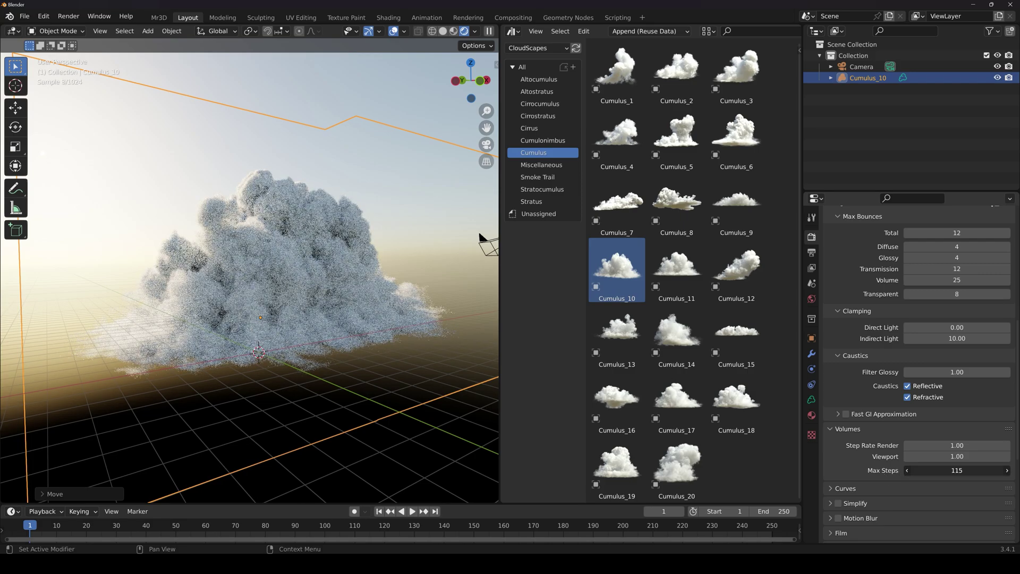
pyautogui.moveTo(348, 389); pyautogui.dragTo(440, 418, button='middle')
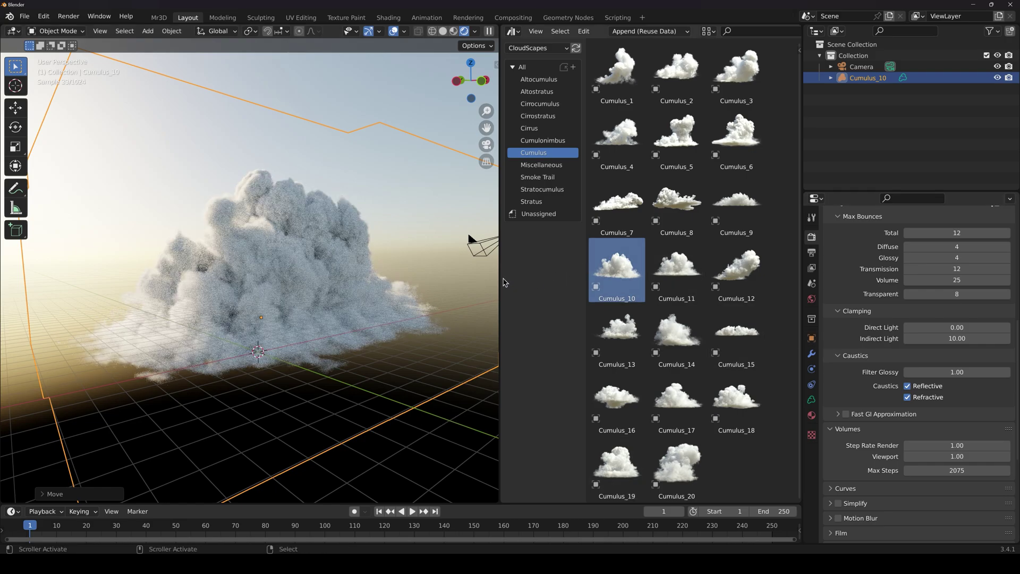
# Enlarge the asset browser area and switch it to the Shader Editor with its sidebar hidden.
pyautogui.moveTo(500, 273); pyautogui.dragTo(382, 297)
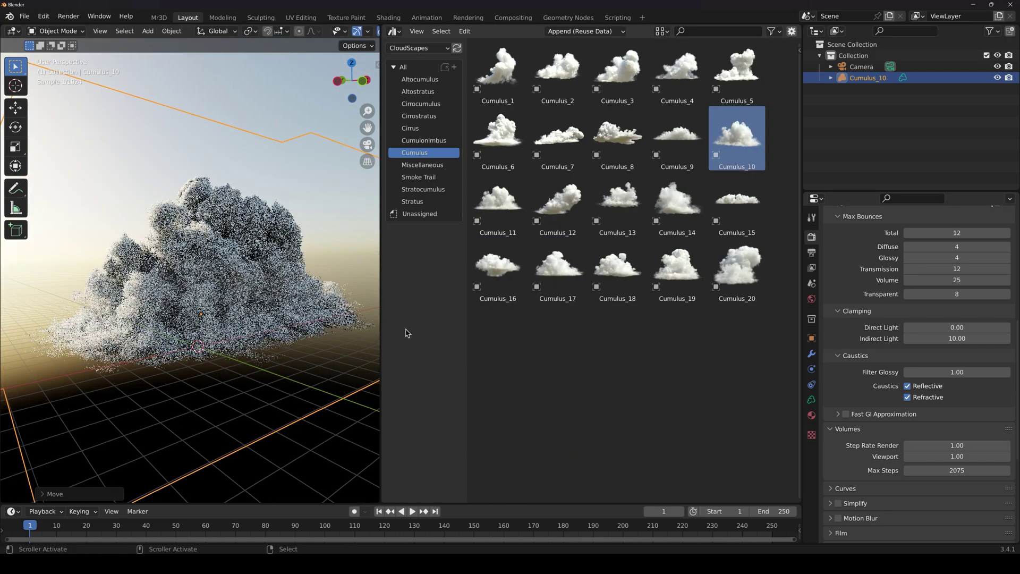
pyautogui.click(394, 31)
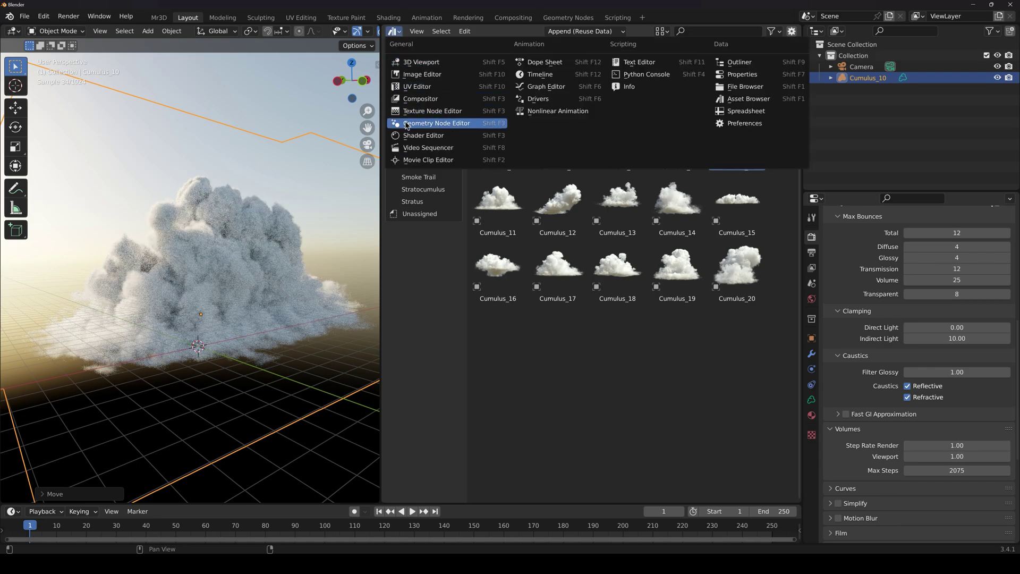
pyautogui.click(409, 139)
pyautogui.press('n')
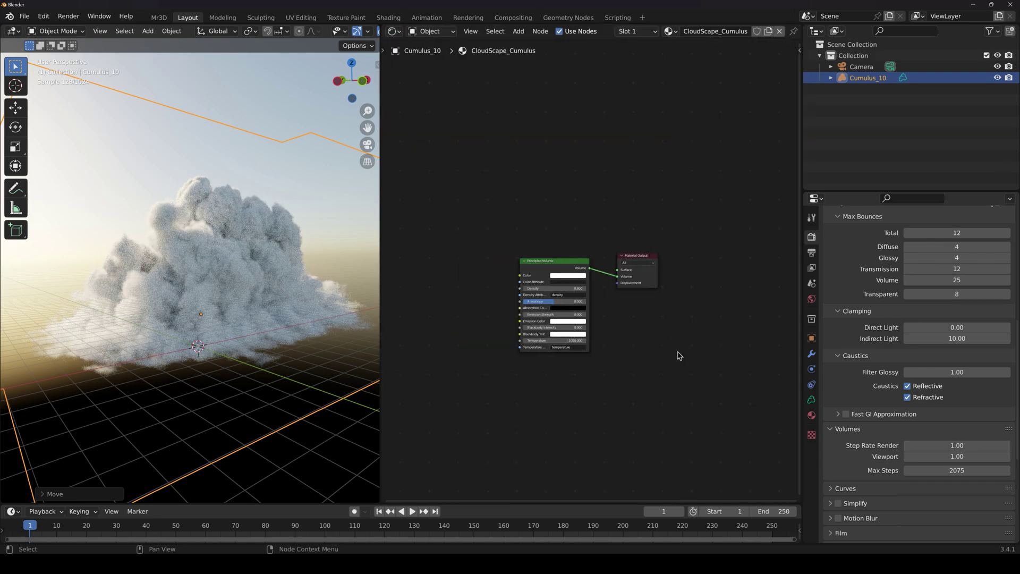
# Move the Principled Volume node of the CloudScape_Cumulus material slightly farther from the Material Output node.
pyautogui.moveTo(630, 363); pyautogui.dragTo(642, 355, button='middle')
pyautogui.scroll(6, 589, 271)
pyautogui.moveTo(569, 268); pyautogui.dragTo(563, 263, button='middle')
pyautogui.moveTo(524, 243); pyautogui.dragTo(516, 230)
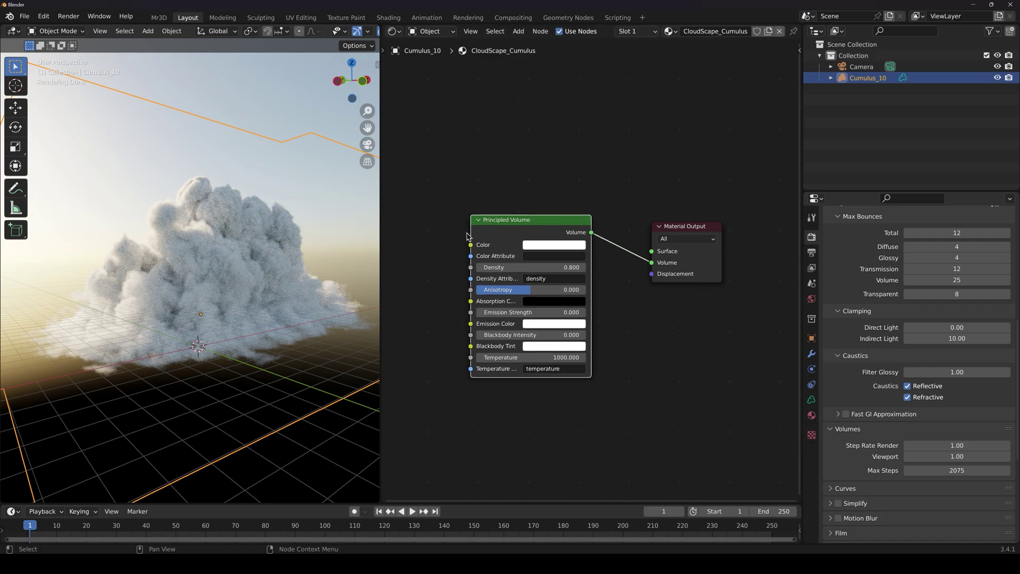
pyautogui.scroll(2, 510, 266)
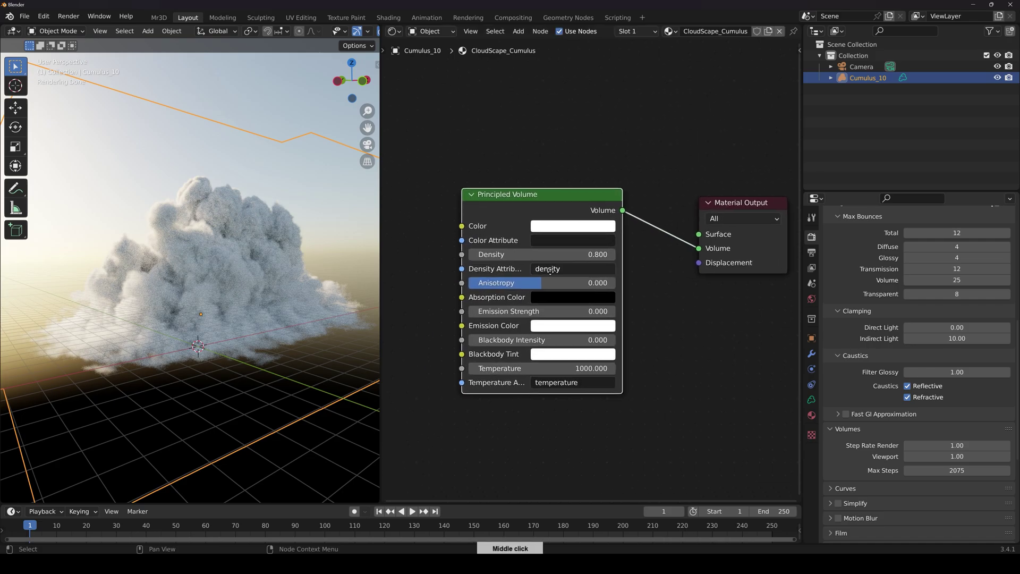
# Darken the Principled Volume color from white to a medium grey.
pyautogui.click(573, 221)
pyautogui.moveTo(654, 87); pyautogui.dragTo(654, 103)
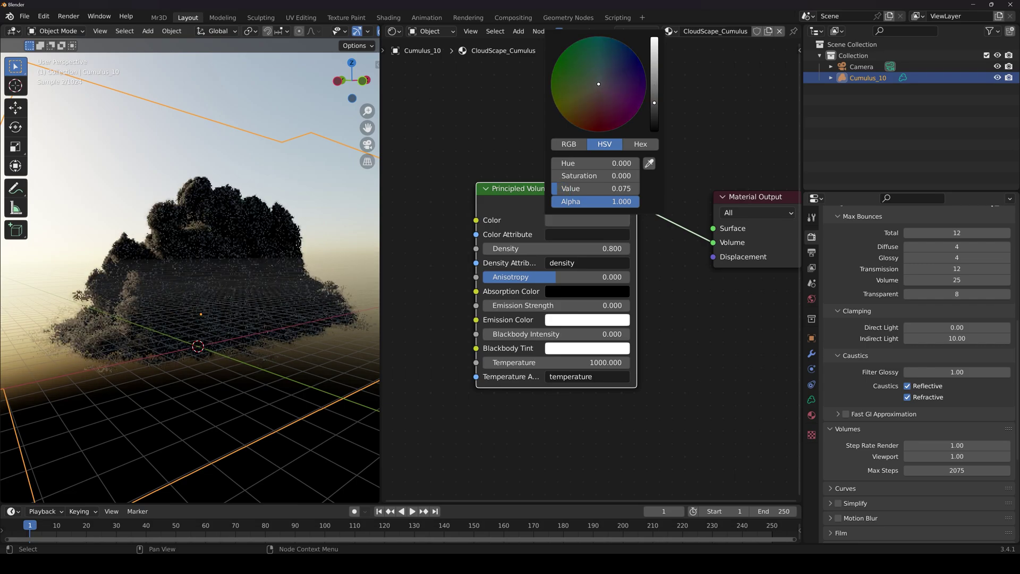
pyautogui.moveTo(556, 188); pyautogui.dragTo(573, 188)
# Set the Principled Volume density to 0.1.
pyautogui.click(569, 249)
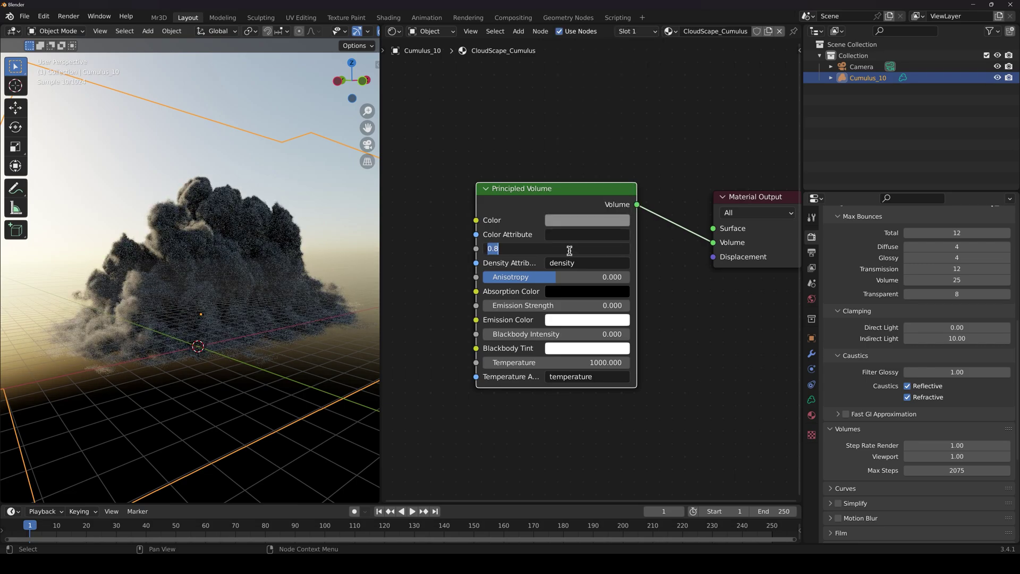
pyautogui.write('0.1')
pyautogui.press('Return')
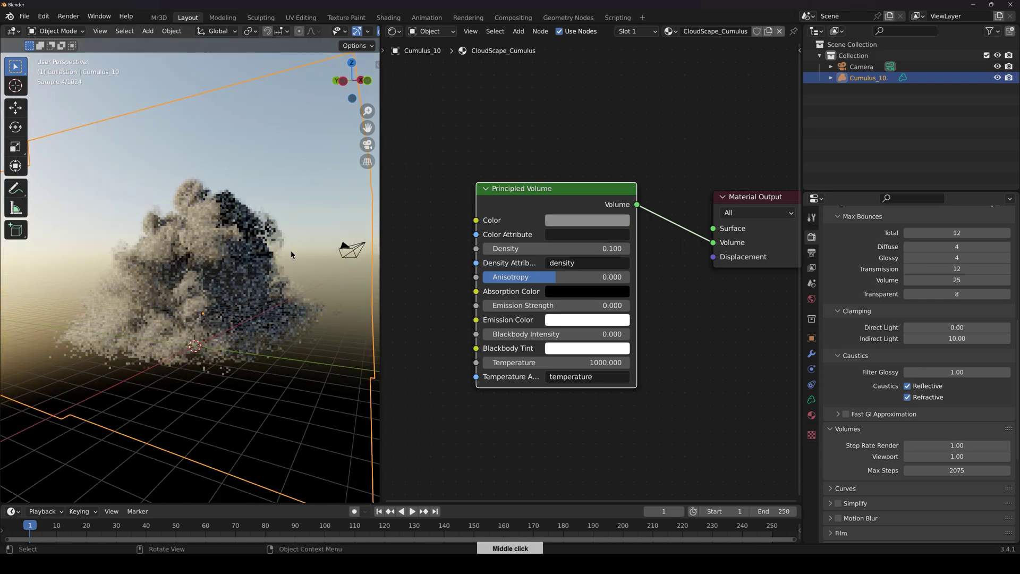
# Raise the Principled Volume density to 0.4 and view the cloud from another angle.
pyautogui.rightClick(513, 248)
pyautogui.moveTo(213, 276); pyautogui.dragTo(200, 282, button='middle')
pyautogui.moveTo(200, 282); pyautogui.dragTo(192, 281, button='middle')
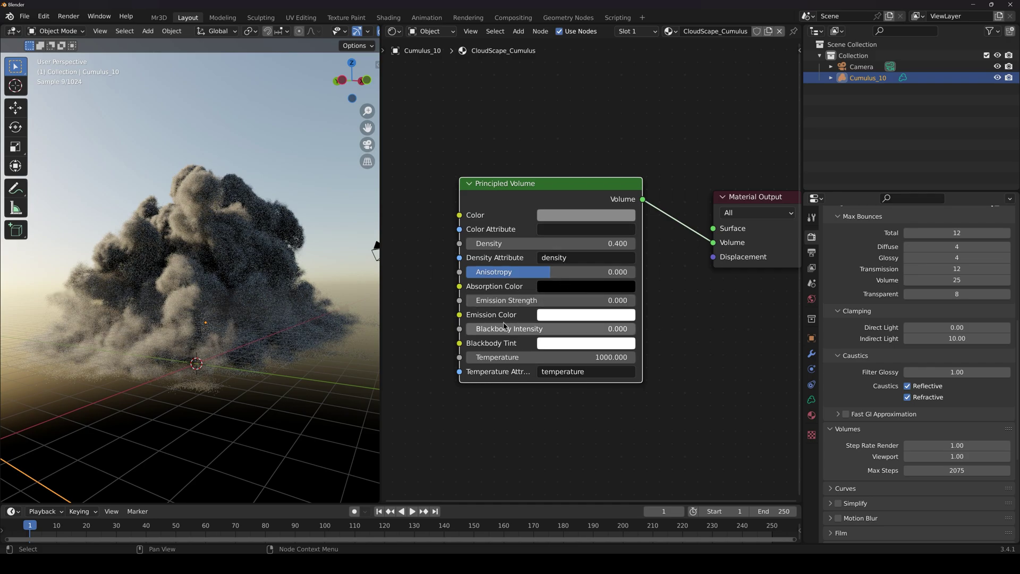
pyautogui.moveTo(529, 317)
pyautogui.mouseDown(button='middle')
pyautogui.moveTo(508, 303)
pyautogui.moveTo(518, 302)
pyautogui.mouseUp(button='middle')
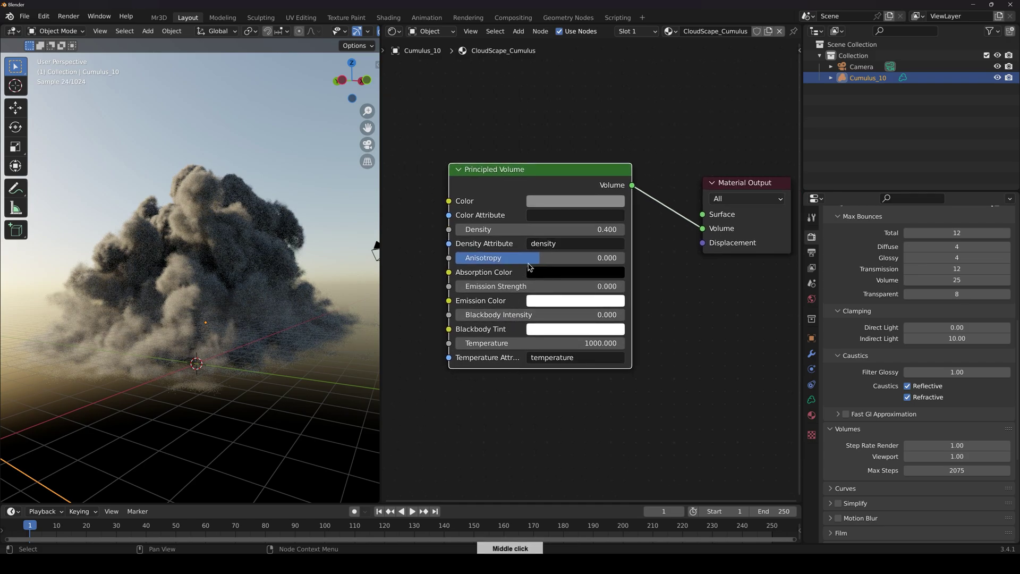
pyautogui.moveTo(561, 262); pyautogui.dragTo(603, 260)
pyautogui.rightClick(563, 252)
pyautogui.moveTo(491, 268); pyautogui.dragTo(559, 311, button='middle')
pyautogui.moveTo(517, 244); pyautogui.dragTo(523, 326)
pyautogui.moveTo(513, 250); pyautogui.dragTo(514, 244)
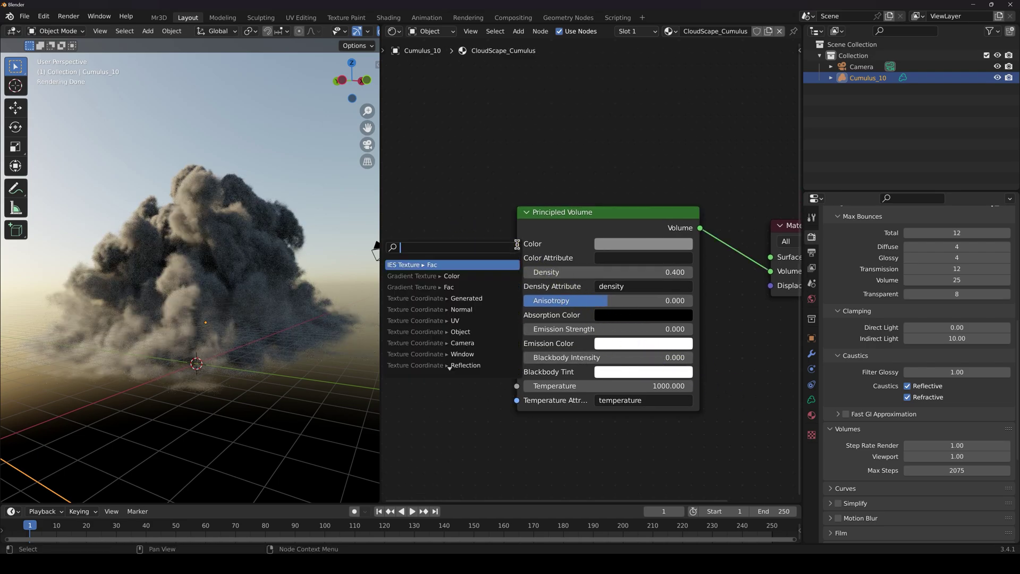
pyautogui.press('Escape')
# Move the Principled Volume node slightly farther from the Material Output node and widen it to show its full labels.
pyautogui.moveTo(526, 314); pyautogui.dragTo(527, 286, button='middle')
pyautogui.moveTo(569, 193); pyautogui.dragTo(542, 184)
pyautogui.moveTo(481, 228); pyautogui.dragTo(508, 213, button='middle')
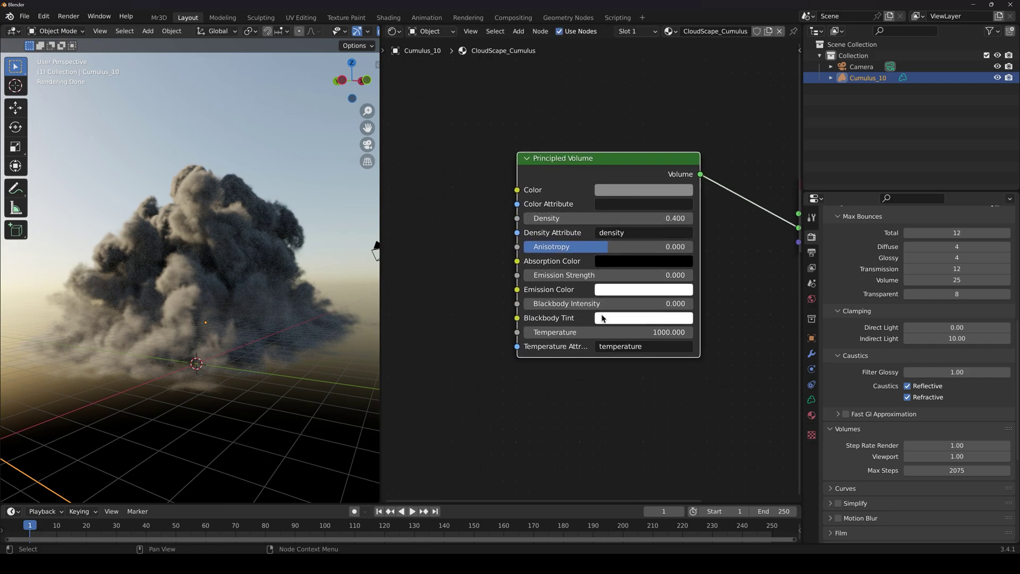
pyautogui.moveTo(517, 265); pyautogui.dragTo(477, 276)
pyautogui.moveTo(489, 356); pyautogui.dragTo(497, 333, button='middle')
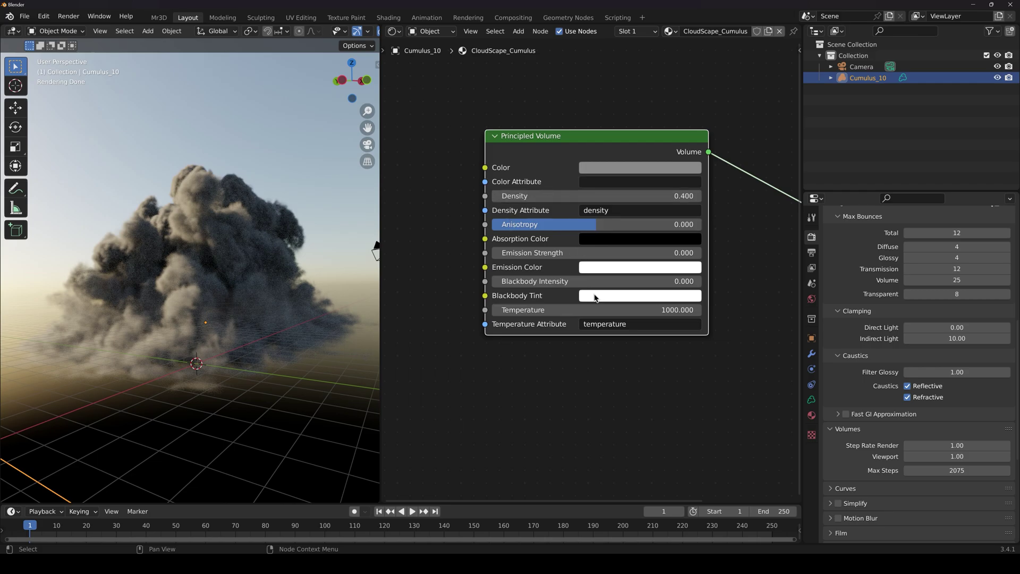
# Set the Principled Volume's Temperature Attribute to density and raise its Blackbody Intensity to 1.
pyautogui.click(643, 327)
pyautogui.press('Return')
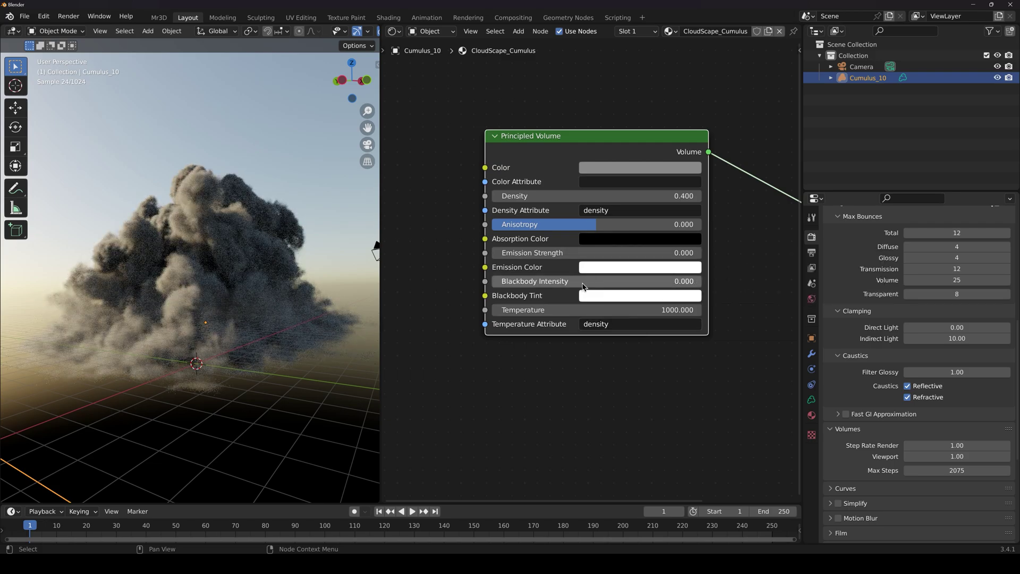
pyautogui.moveTo(582, 287); pyautogui.dragTo(702, 285)
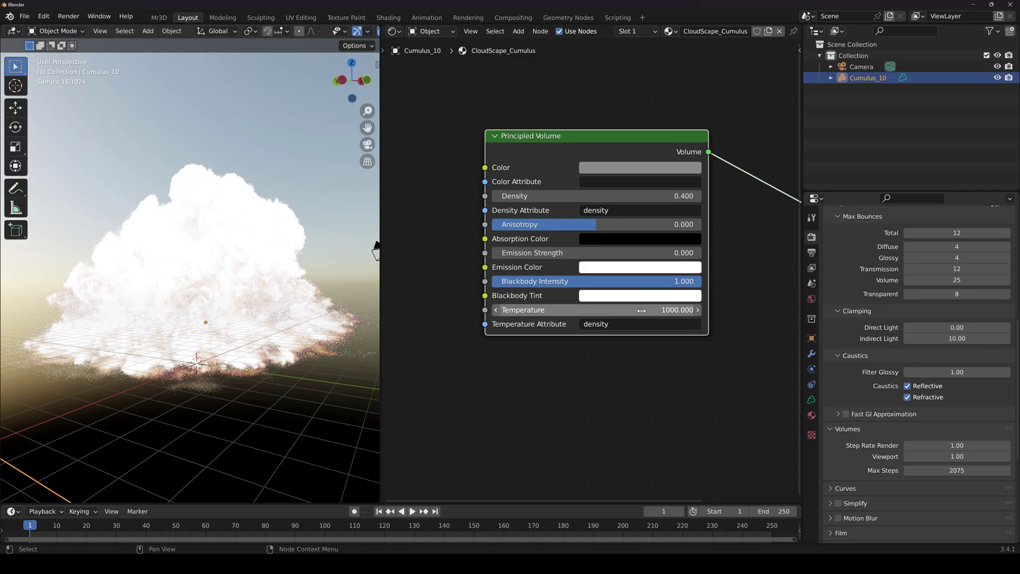
# Lower the Principled Volume temperature to about 147.5 and view the cloud from several angles.
pyautogui.moveTo(641, 310); pyautogui.dragTo(567, 310)
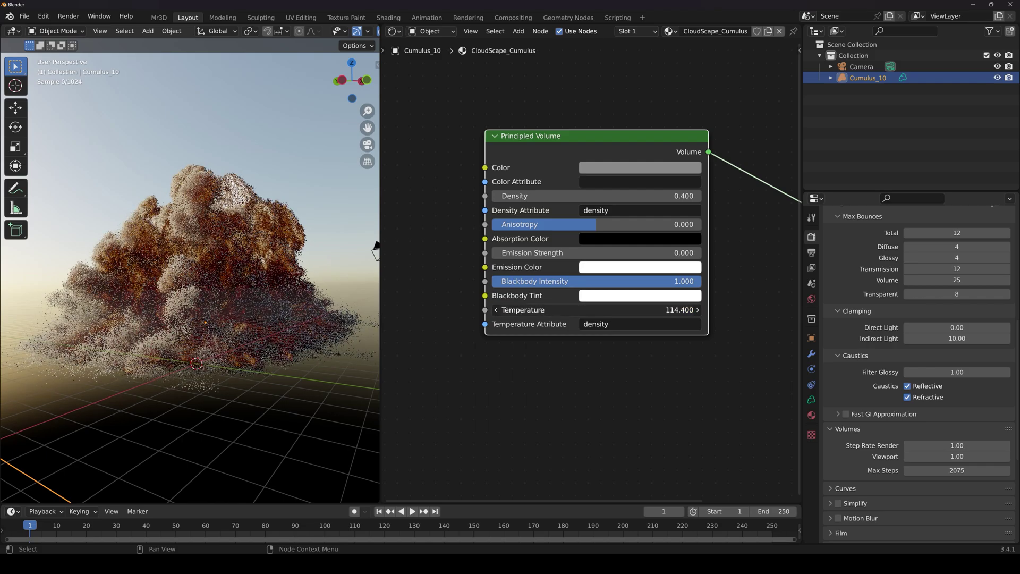
pyautogui.moveTo(564, 310); pyautogui.dragTo(567, 310)
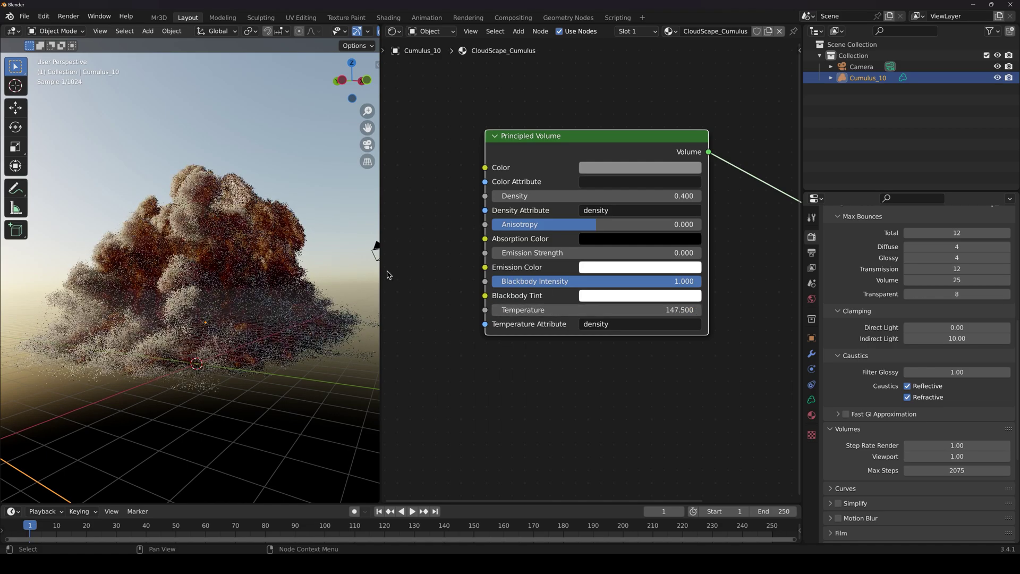
pyautogui.moveTo(298, 272); pyautogui.dragTo(234, 284, button='middle')
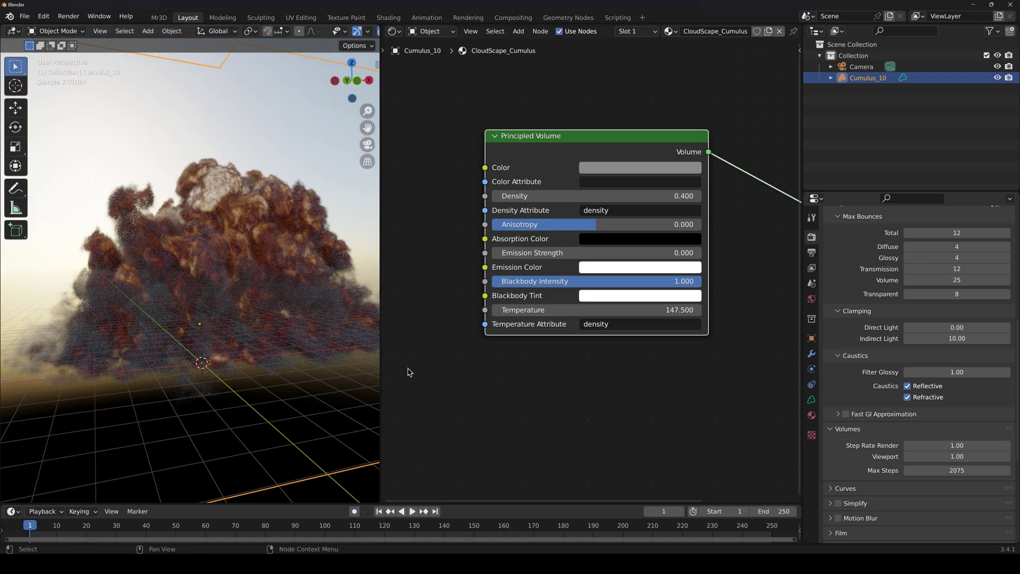
pyautogui.moveTo(252, 339); pyautogui.dragTo(354, 354, button='middle')
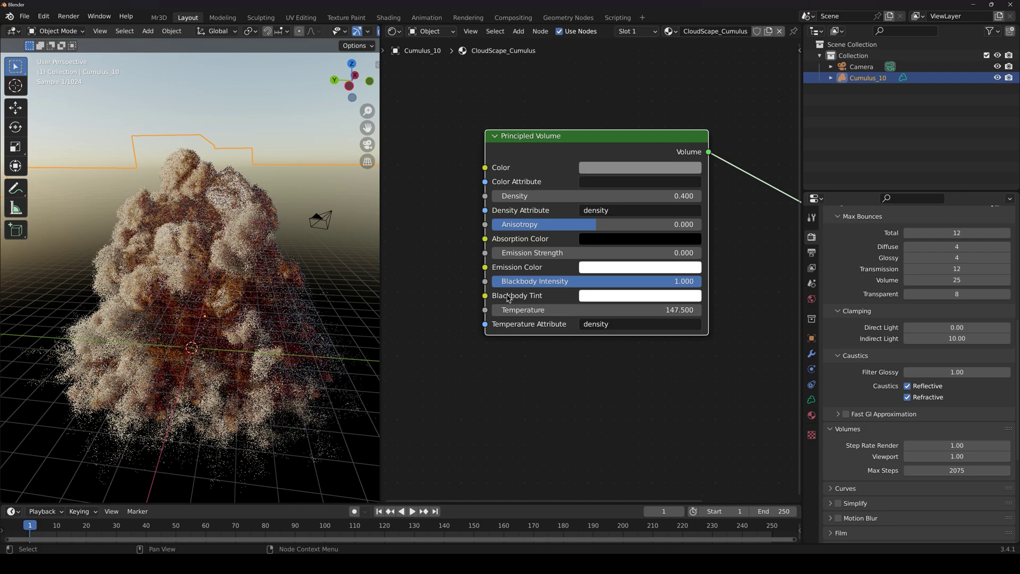
pyautogui.moveTo(535, 310); pyautogui.dragTo(535, 310)
pyautogui.moveTo(556, 186); pyautogui.dragTo(535, 172, button='middle')
pyautogui.moveTo(338, 312)
pyautogui.mouseDown(button='middle')
pyautogui.moveTo(287, 300)
pyautogui.moveTo(334, 303)
pyautogui.mouseUp(button='middle')
pyautogui.moveTo(543, 295); pyautogui.dragTo(549, 295)
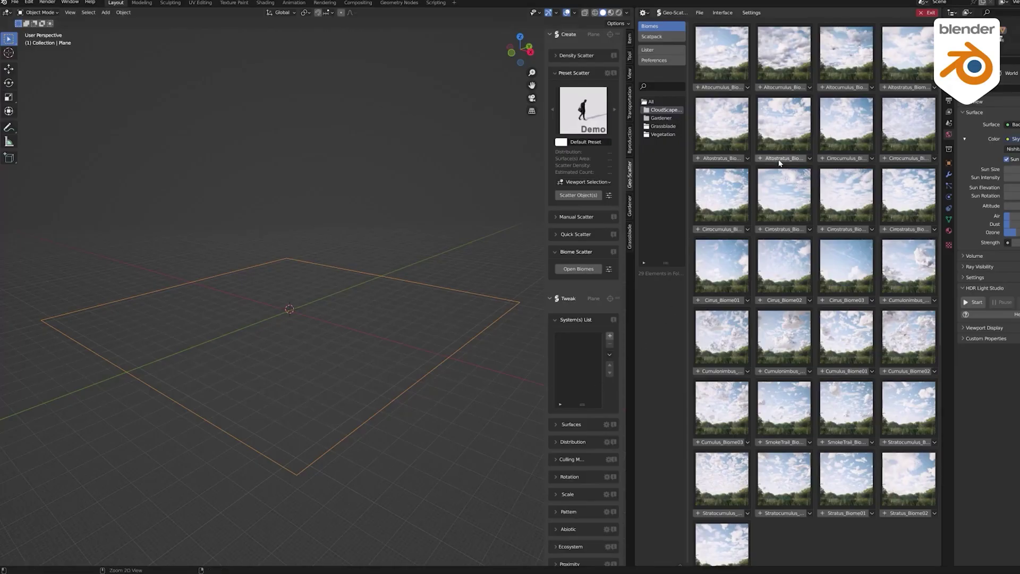
# Scatter an Altostratus biome from the CloudScapes library over the plane and preview it with rendered viewport shading.
pyautogui.click(779, 161)
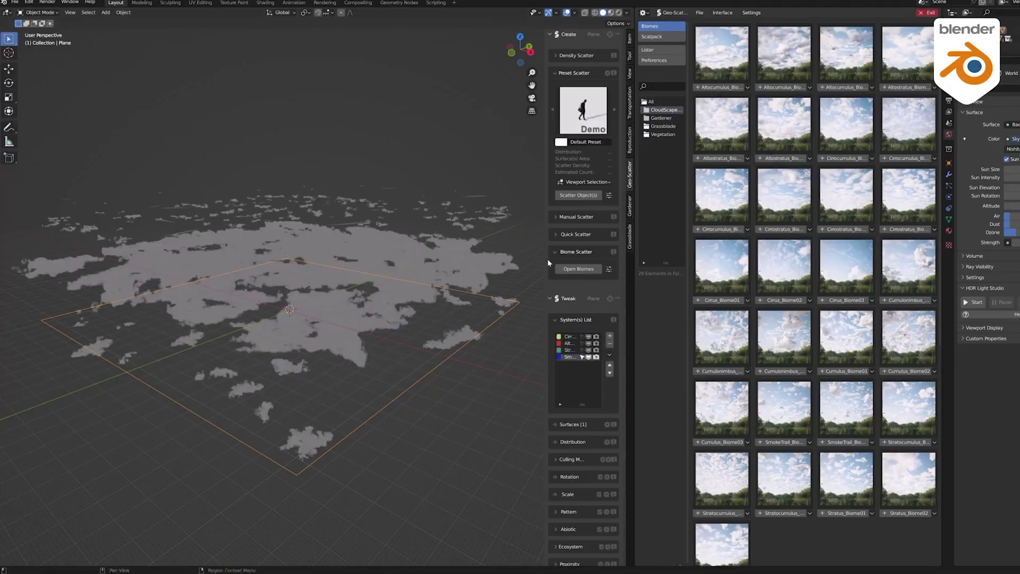
pyautogui.moveTo(323, 340)
pyautogui.mouseDown(button='middle')
pyautogui.moveTo(351, 310)
pyautogui.moveTo(344, 342)
pyautogui.moveTo(334, 339)
pyautogui.mouseUp(button='middle')
pyautogui.click(618, 12)
pyautogui.click(538, 12)
pyautogui.click(556, 12)
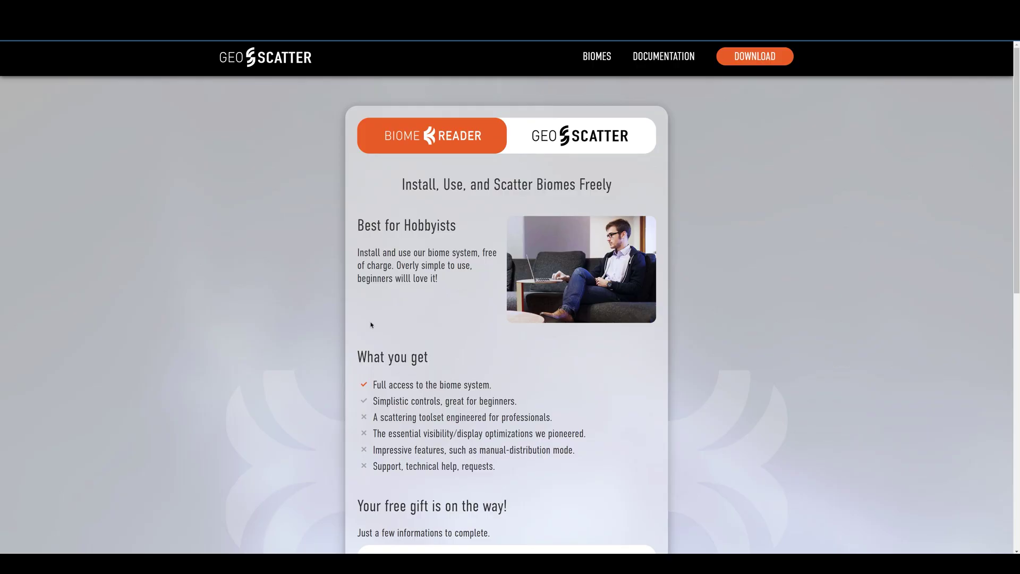
# Review the free Biome-Reader offer and its sign-up form on the Geo-Scatter website.
pyautogui.scroll(-3, 276, 274)
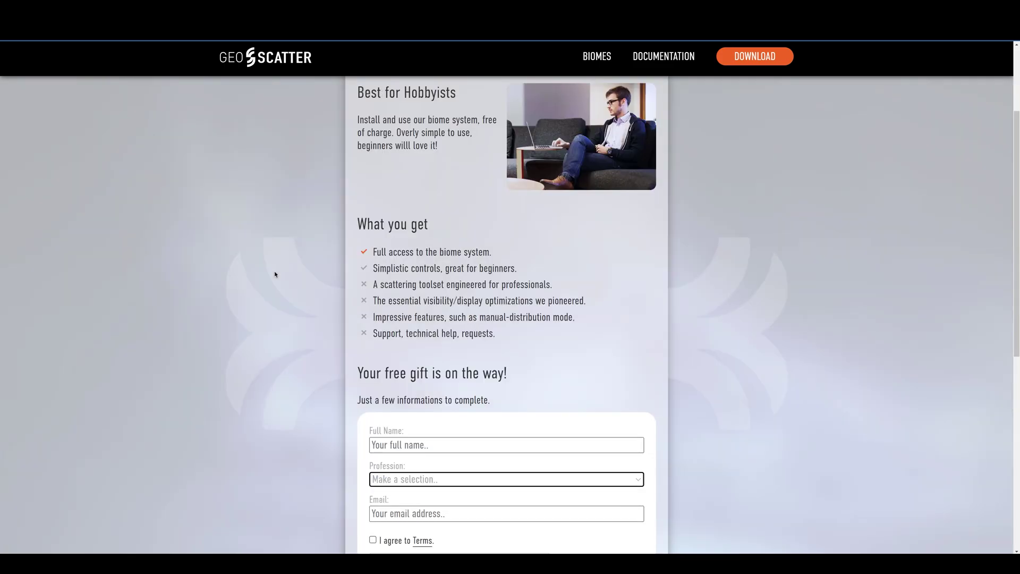
pyautogui.scroll(-3, 276, 274)
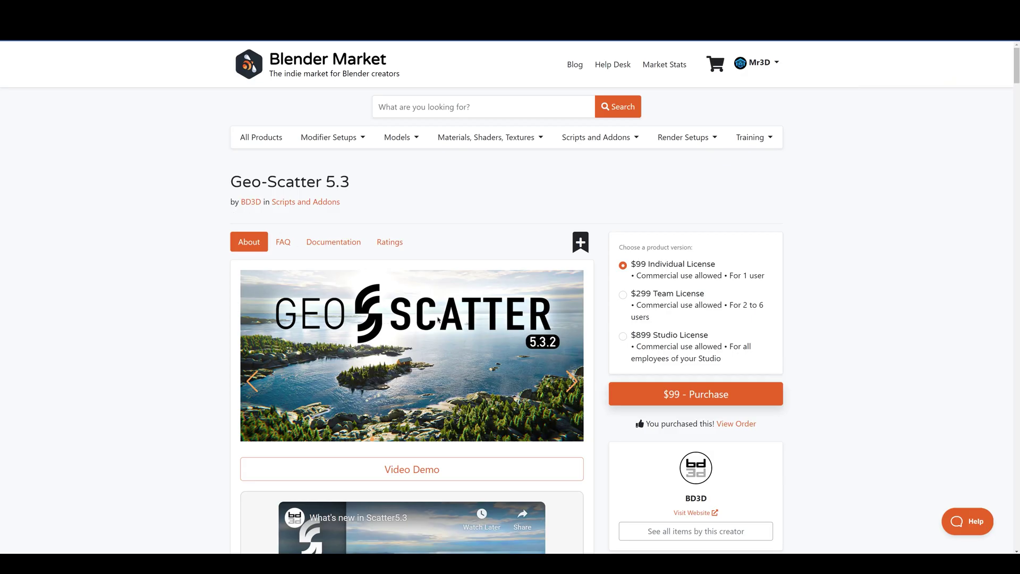
# Browse the gallery images and product description of Geo-Scatter 5.3 on Blender Market.
pyautogui.click(572, 384)
pyautogui.click(571, 383)
pyautogui.click(572, 383)
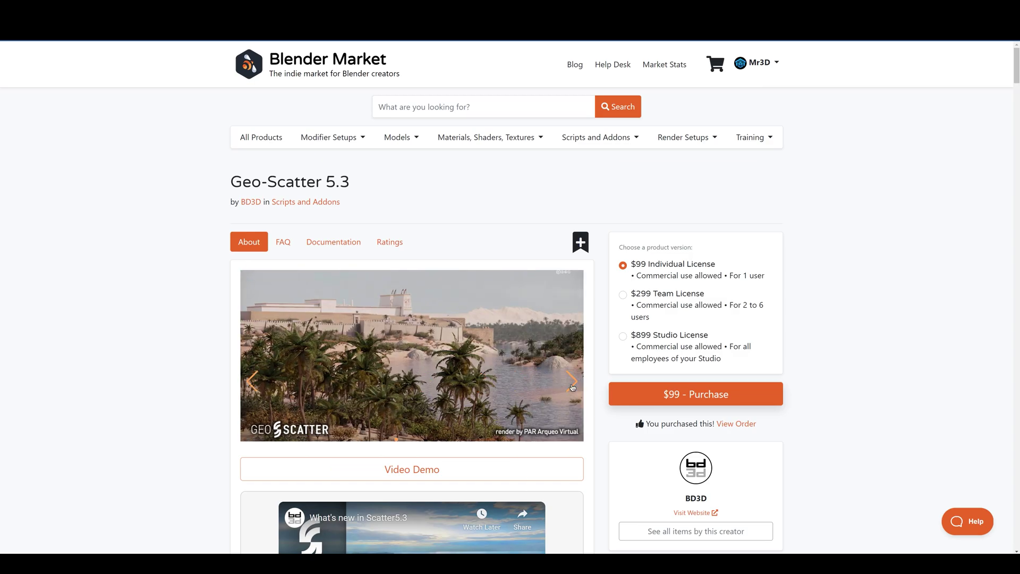
pyautogui.click(572, 383)
pyautogui.click(572, 381)
pyautogui.click(572, 382)
pyautogui.click(572, 381)
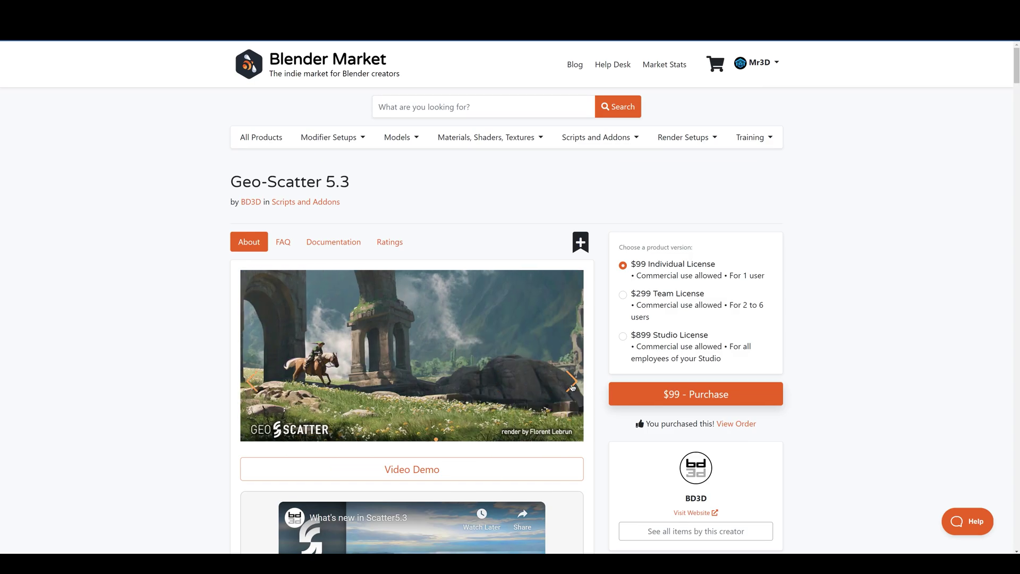
pyautogui.click(572, 382)
pyautogui.click(572, 382)
pyautogui.click(572, 383)
pyautogui.scroll(-15, 572, 386)
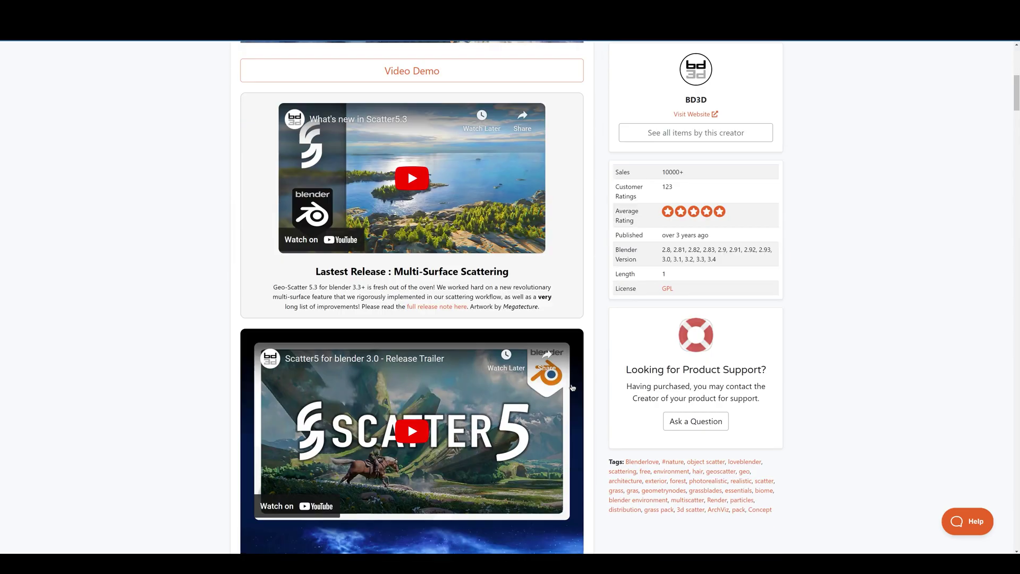
pyautogui.scroll(-20, 572, 387)
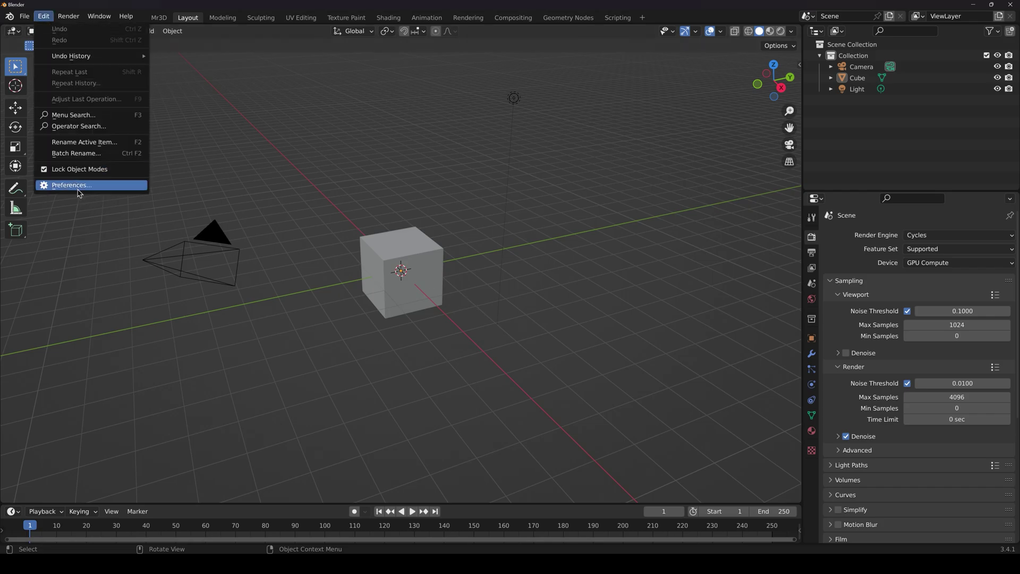
# Switch to Blender, show the Geo-Scatter add-on's details in the add-on preferences and enable it.
pyautogui.click(80, 185)
pyautogui.click(69, 146)
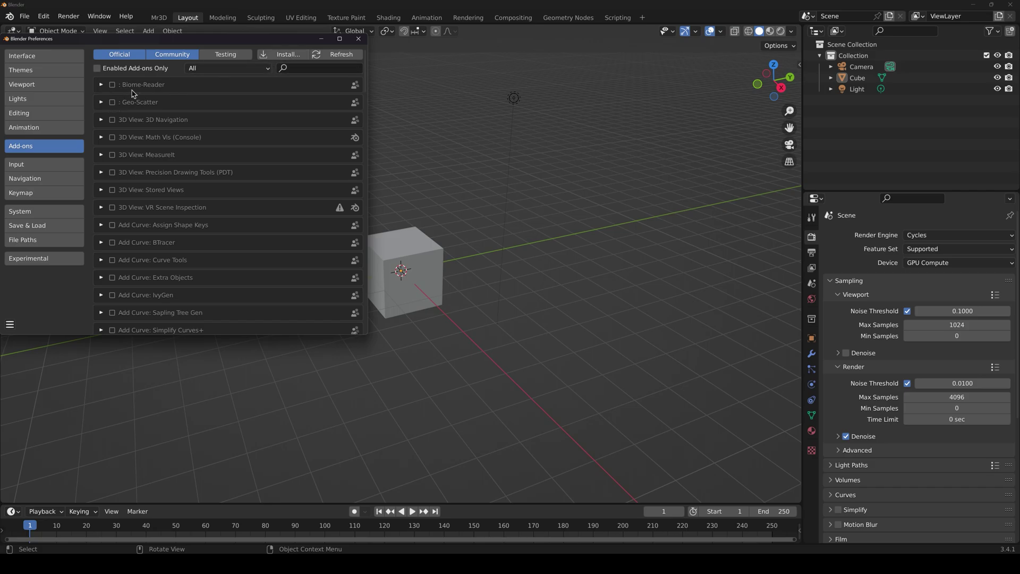
pyautogui.click(101, 102)
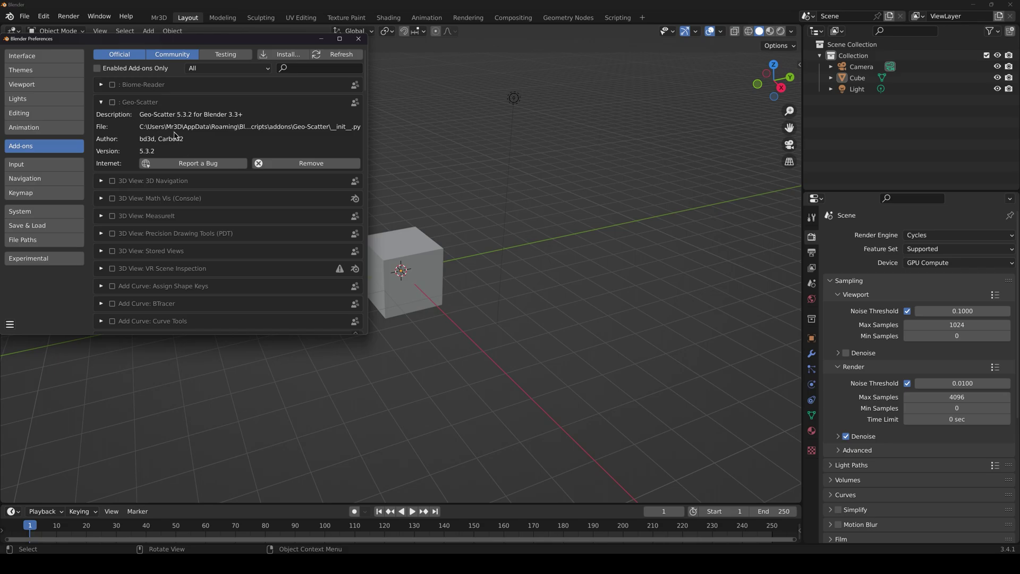
pyautogui.click(112, 102)
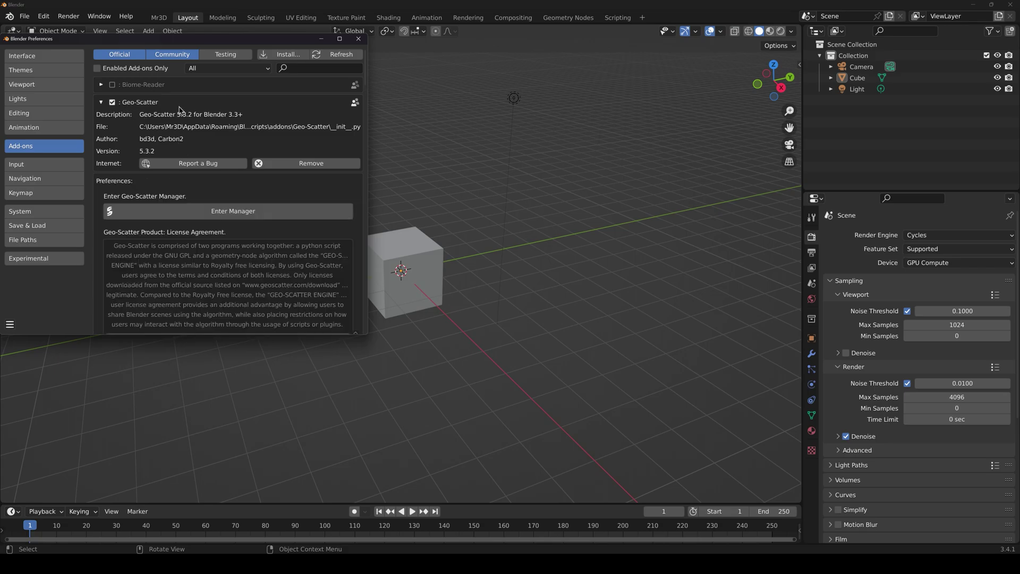
# Enter the Geo-Scatter Manager from the add-on's settings and look over its package, path and library preferences.
pyautogui.scroll(-1, 189, 193)
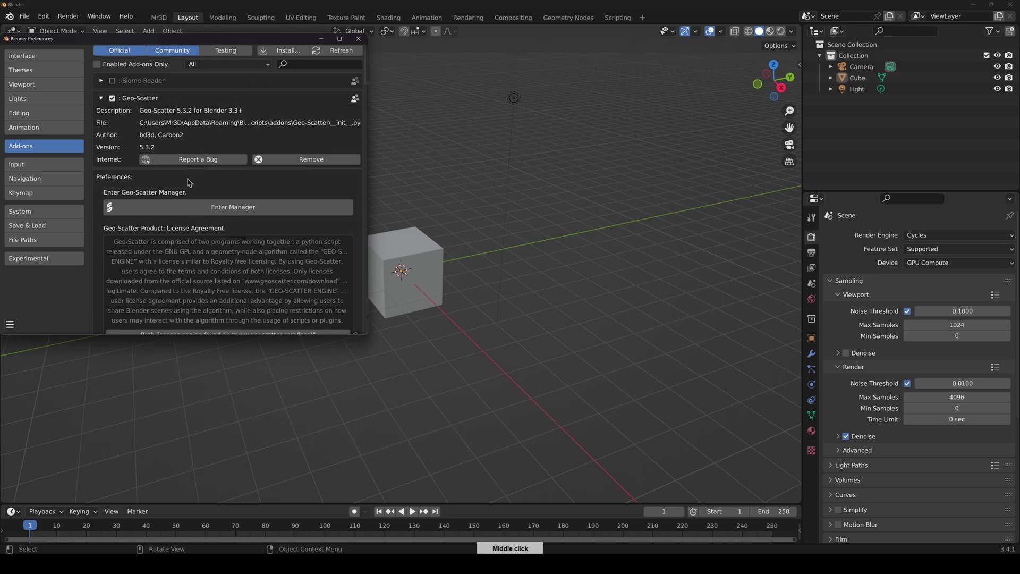
pyautogui.moveTo(121, 105); pyautogui.dragTo(216, 211, button='middle')
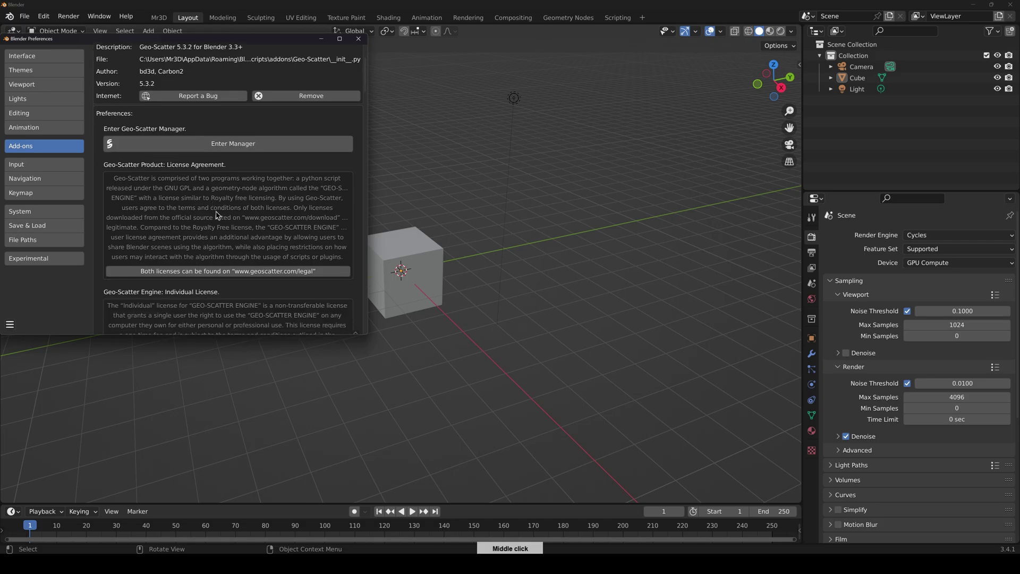
pyautogui.moveTo(197, 250); pyautogui.dragTo(193, 308, button='middle')
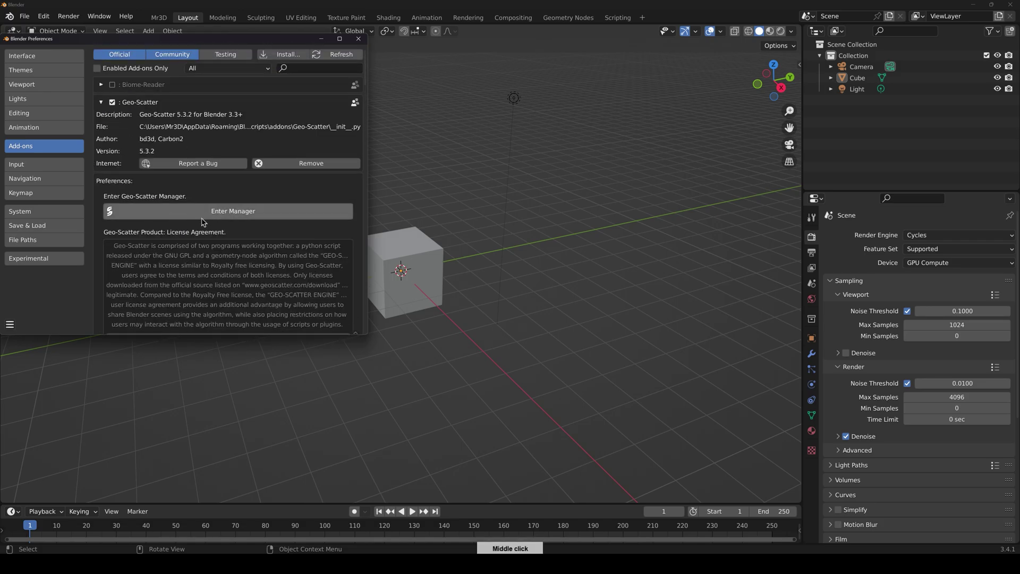
pyautogui.click(208, 212)
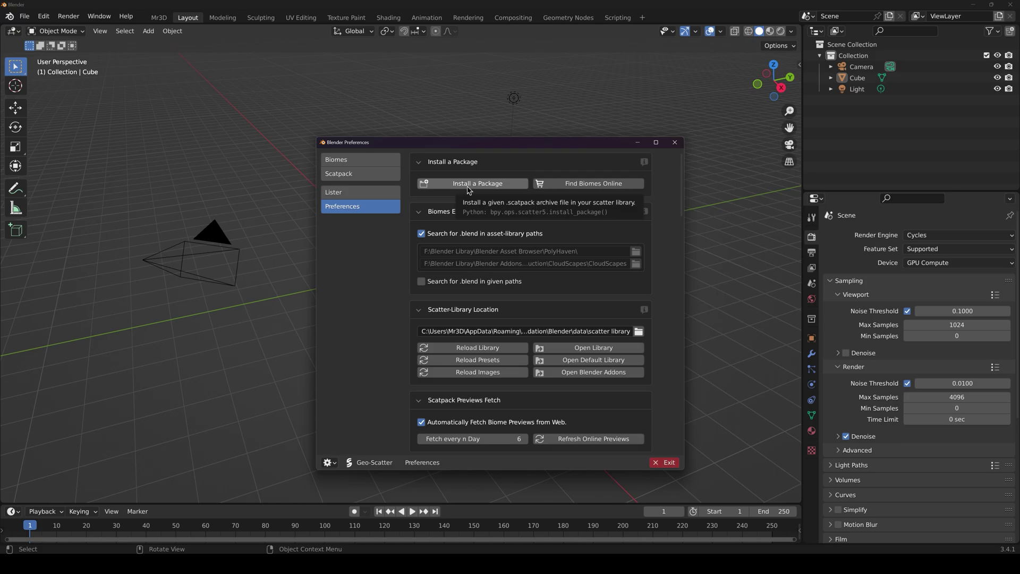
pyautogui.moveTo(523, 312); pyautogui.dragTo(526, 301, button='middle')
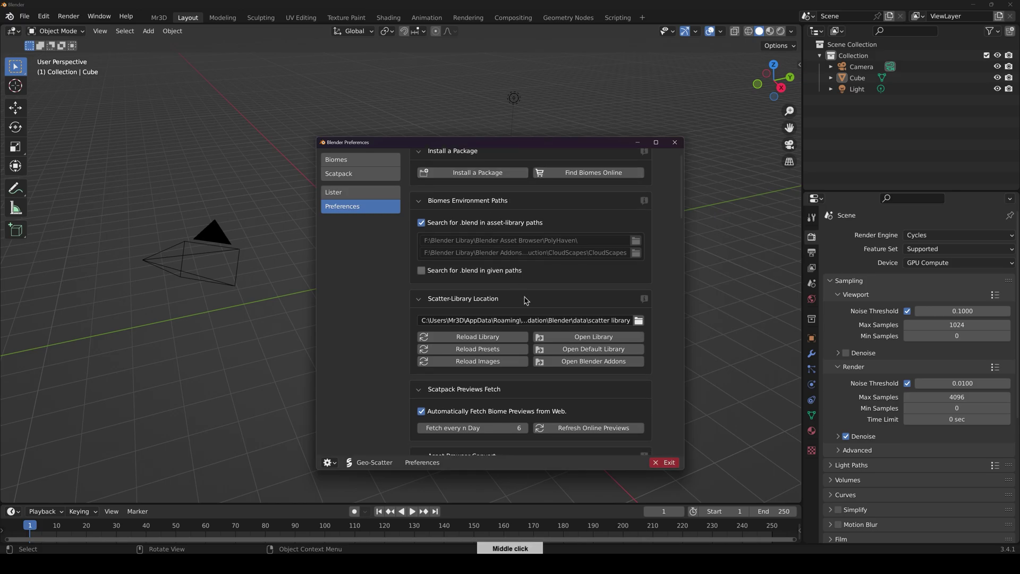
pyautogui.moveTo(521, 232); pyautogui.dragTo(506, 264, button='middle')
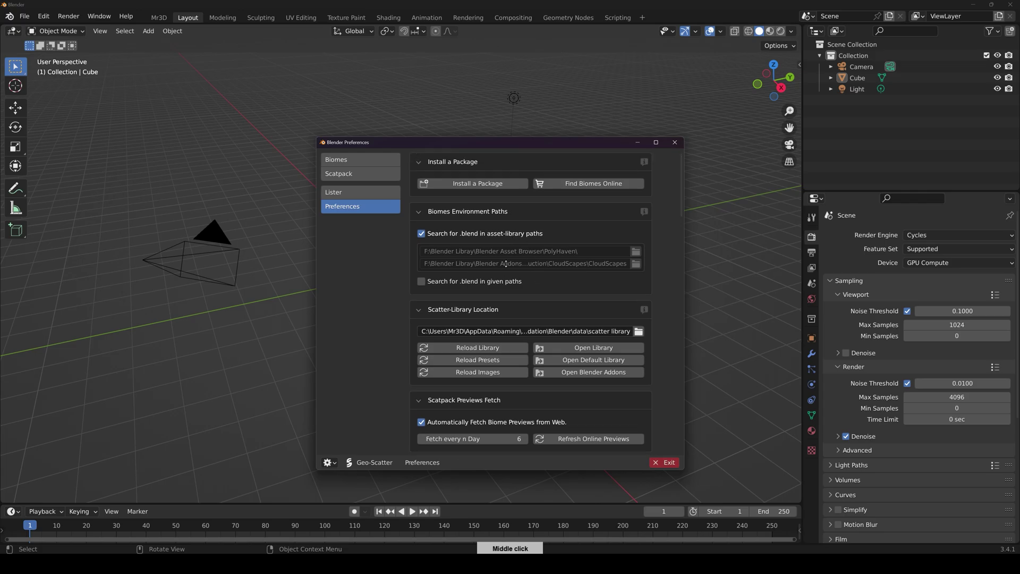
# Install the package cloudscapes_geoscatter_biomes.scatpack from the outer CloudScapes folder into the scatter library.
pyautogui.click(467, 184)
pyautogui.scroll(-3, 282, 340)
pyautogui.click(253, 409)
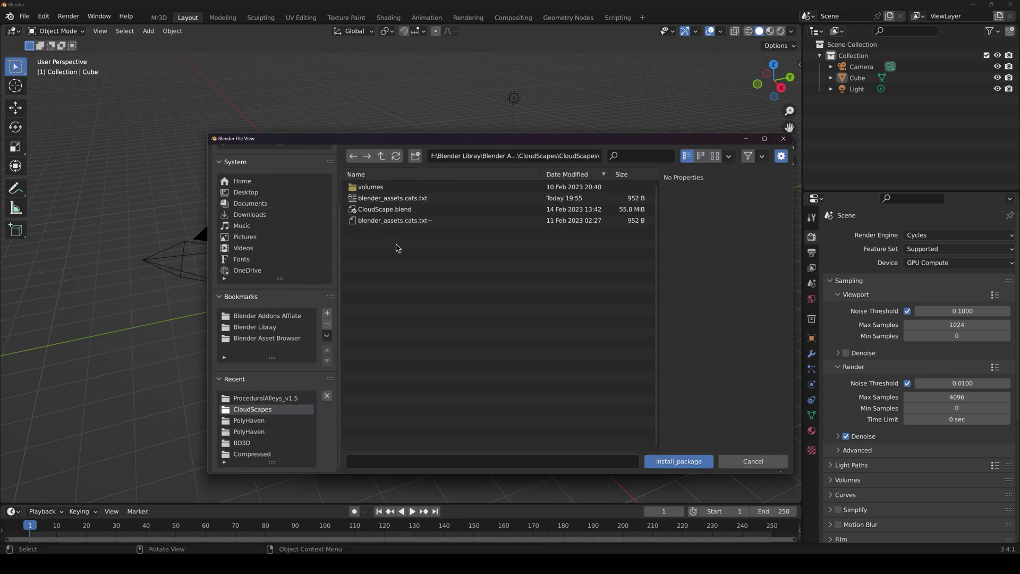
pyautogui.press('BackSpace')
pyautogui.click(384, 198)
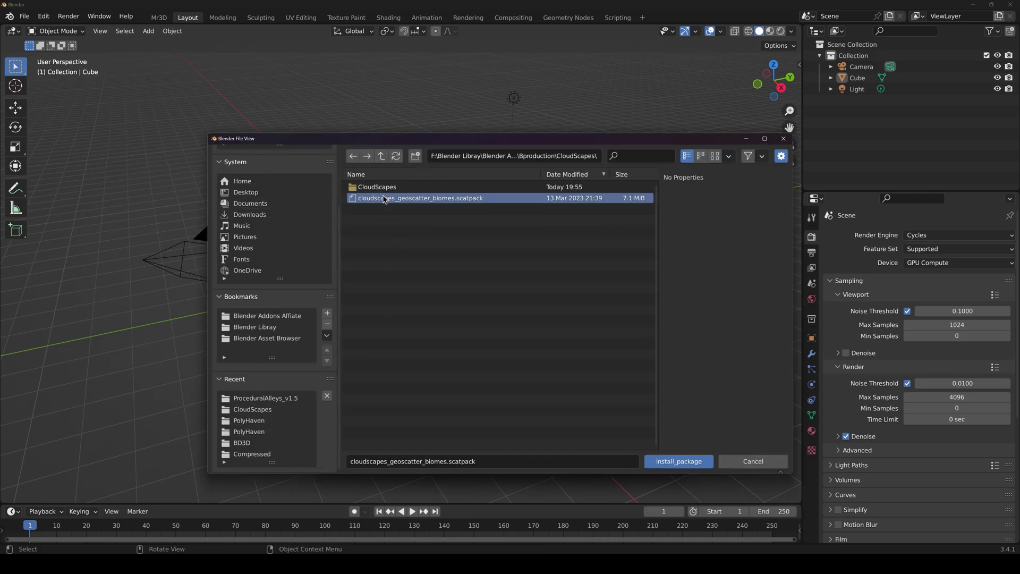
pyautogui.click(654, 461)
pyautogui.click(586, 460)
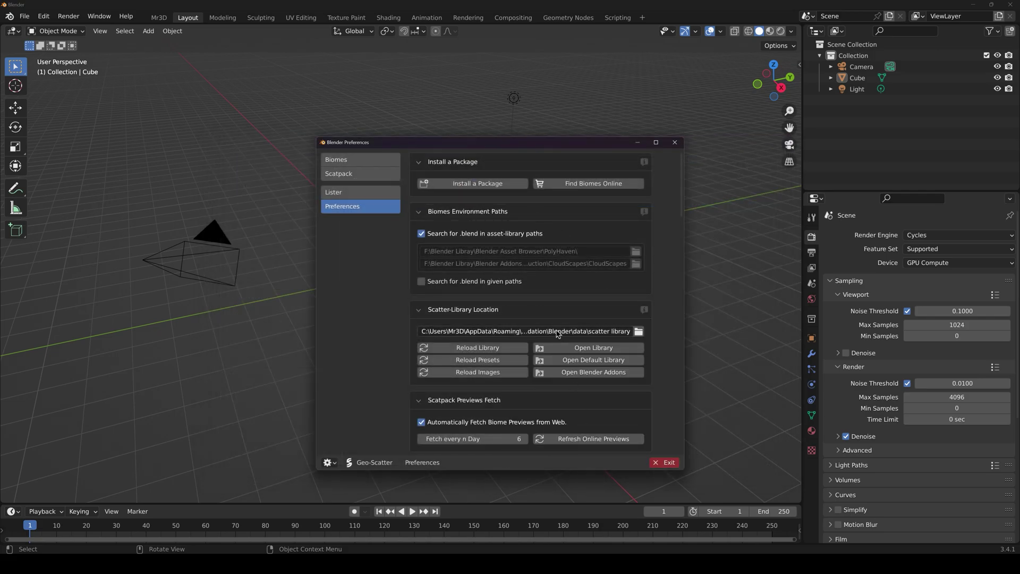
# Enable searching for .blend files in given paths and set the path to the inner CloudScapes folder containing CloudScape.blend.
pyautogui.click(427, 286)
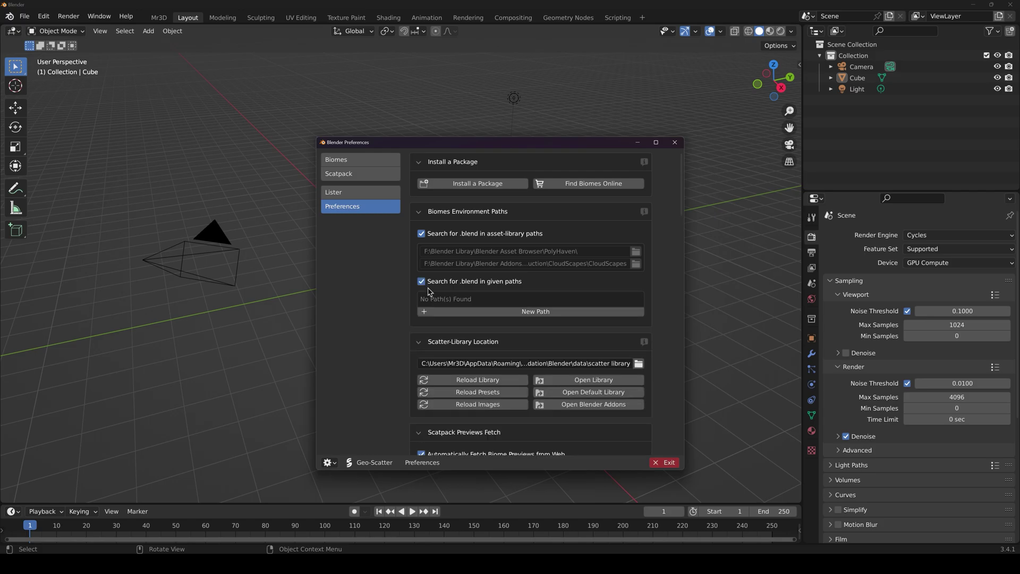
pyautogui.click(625, 300)
pyautogui.click(382, 158)
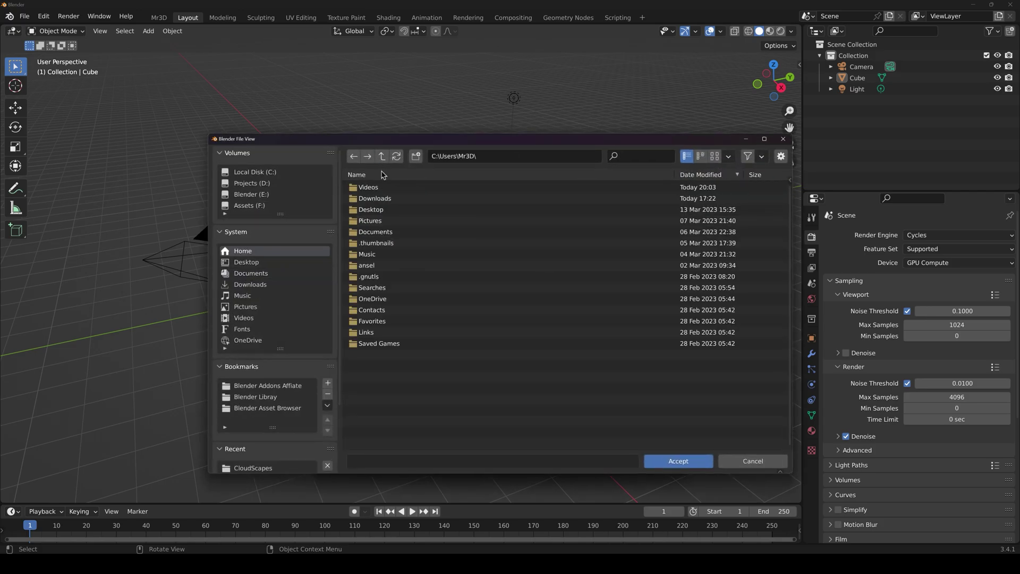
pyautogui.scroll(-4, 276, 318)
pyautogui.click(260, 387)
pyautogui.doubleClick(393, 188)
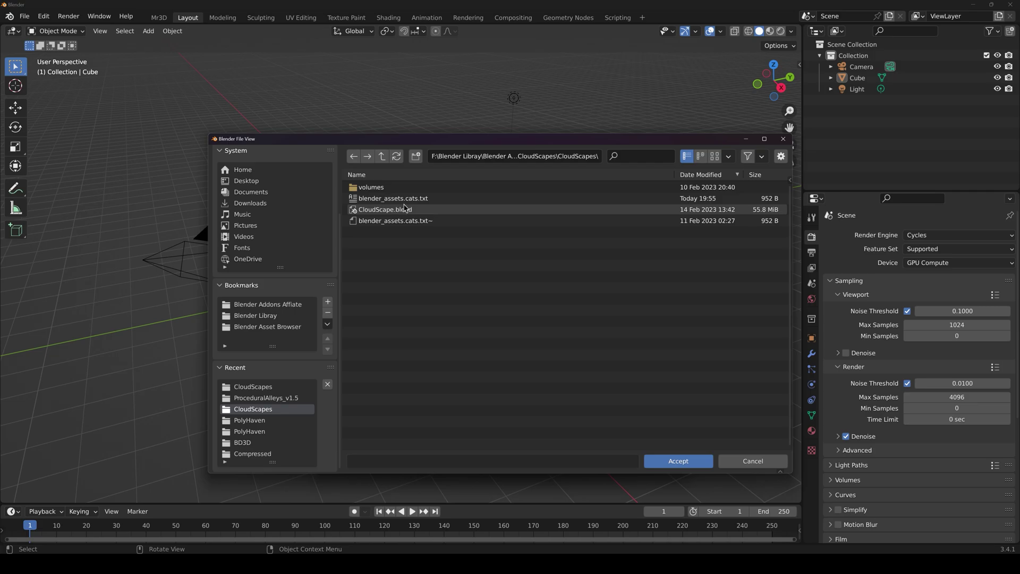
pyautogui.click(678, 461)
# Save the Geo-Scatter preferences and leave the manager.
pyautogui.click(408, 464)
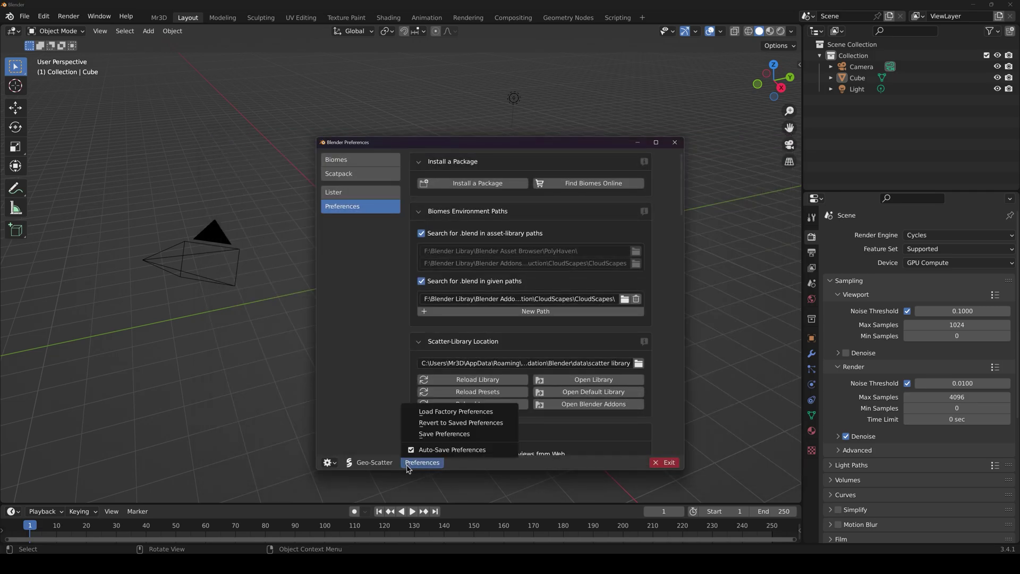
pyautogui.click(434, 433)
pyautogui.click(415, 466)
# Replace the default cube and light with a new plane and show the Geo-Scatter settings beside the viewport.
pyautogui.moveTo(649, 390); pyautogui.dragTo(254, 85)
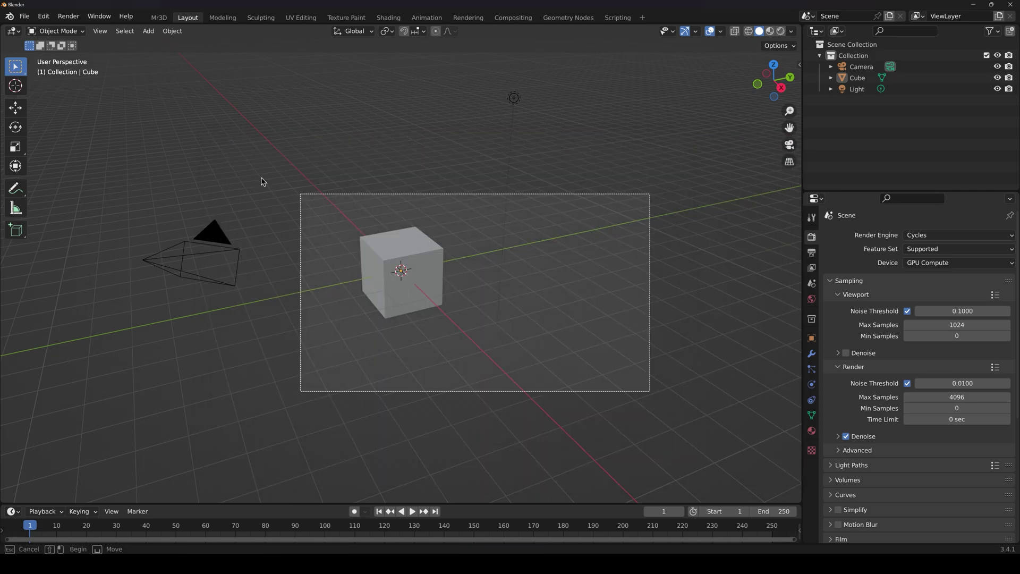
pyautogui.press('Delete')
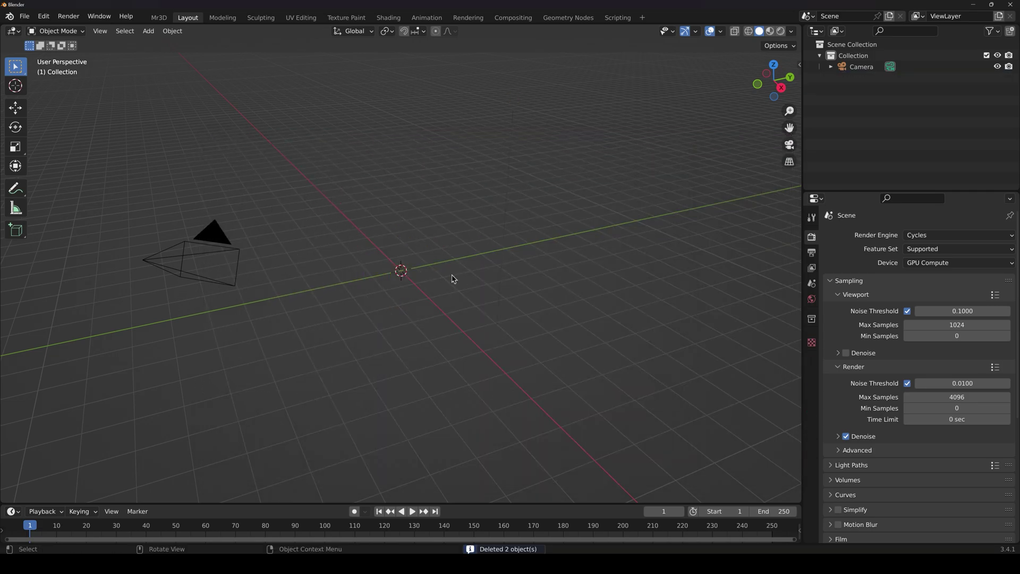
pyautogui.press('n')
pyautogui.click(796, 159)
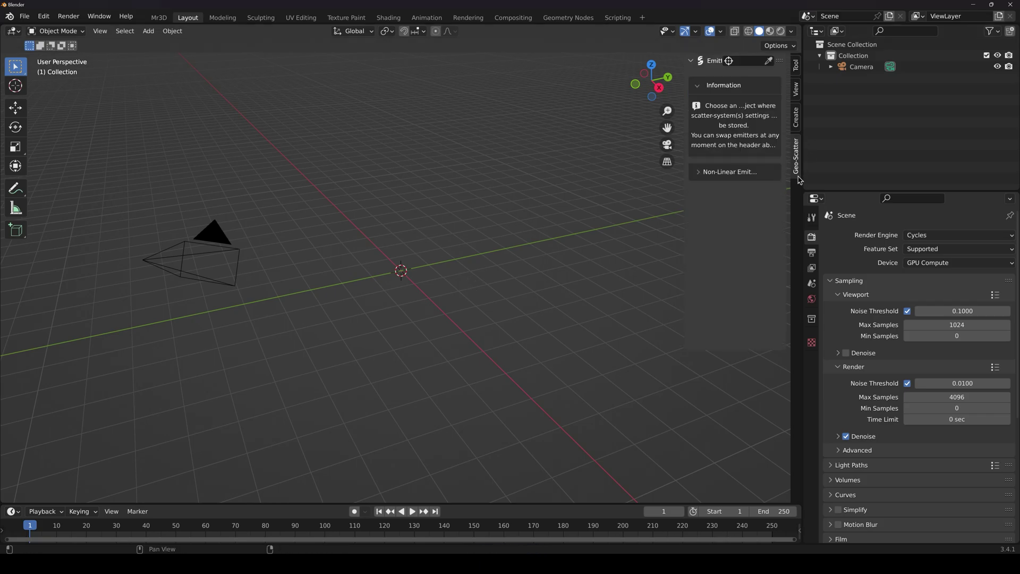
pyautogui.moveTo(686, 177); pyautogui.dragTo(622, 181)
pyautogui.hotkey('shift', 'a')
pyautogui.click(444, 269)
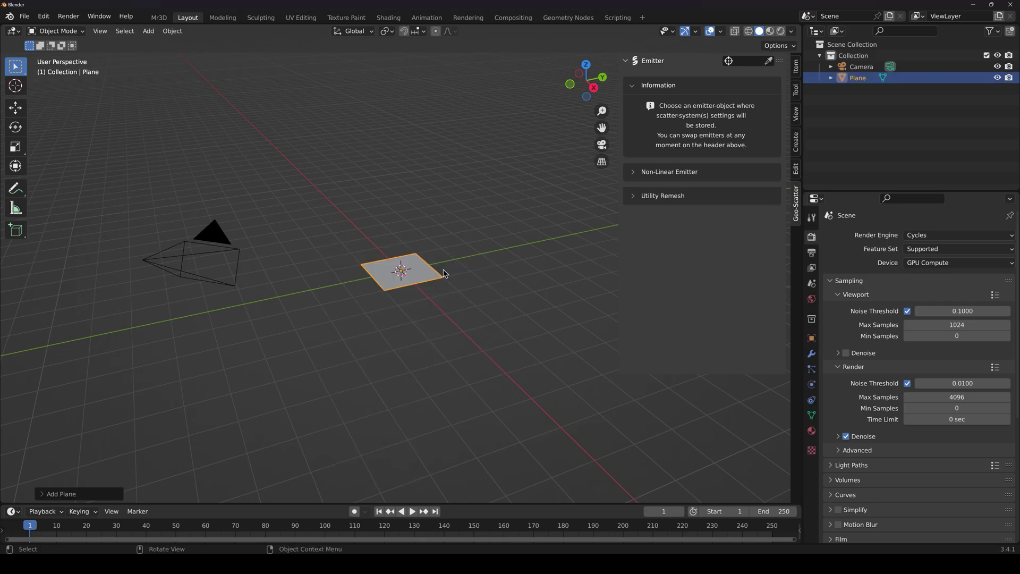
# Assign the plane as the Geo-Scatter emitter object.
pyautogui.scroll(4, 444, 269)
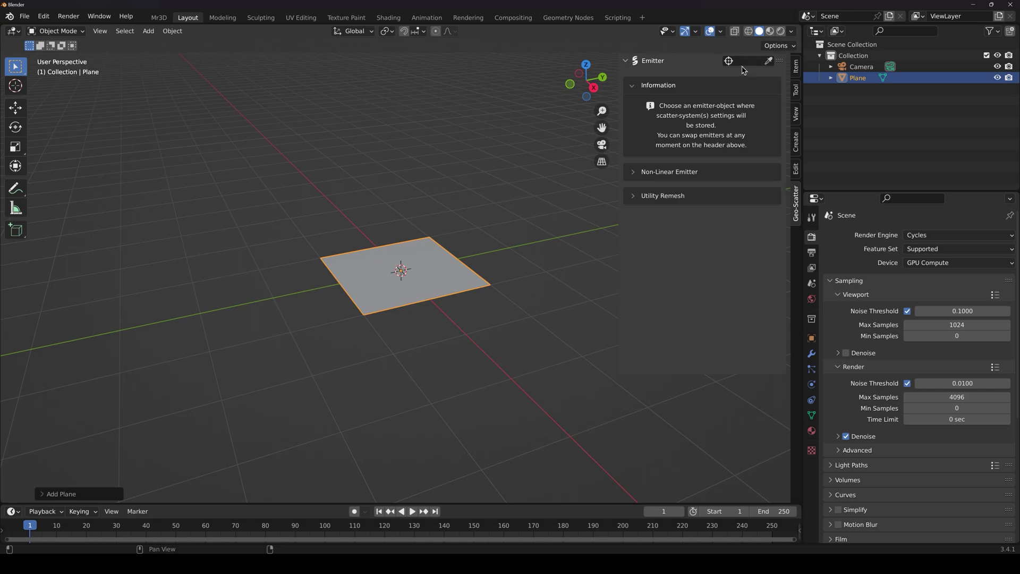
pyautogui.click(768, 61)
pyautogui.click(393, 268)
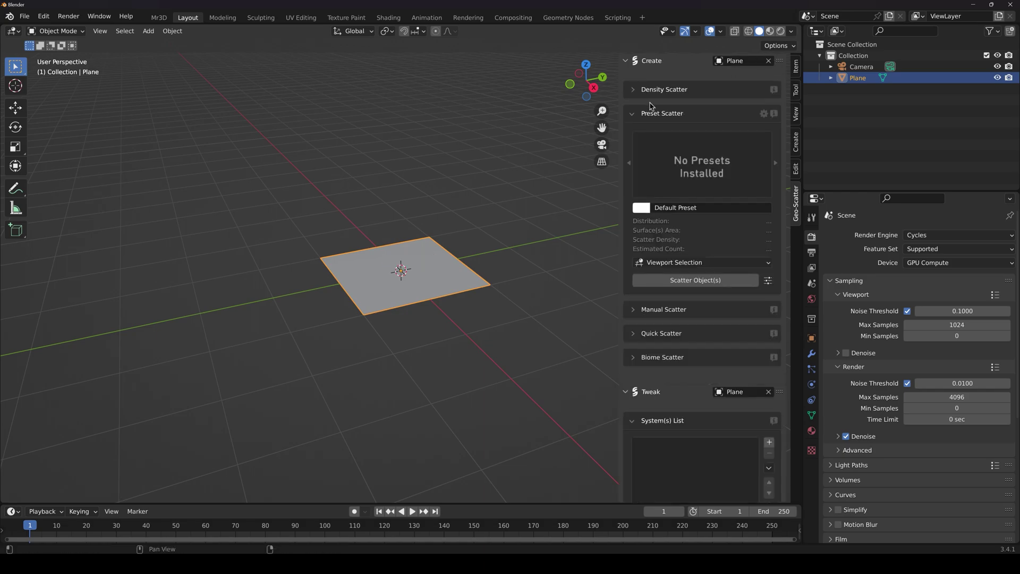
# Bring up the biome library from the Biome Scatter settings and enlarge its window to show several thumbnails per row.
pyautogui.click(635, 114)
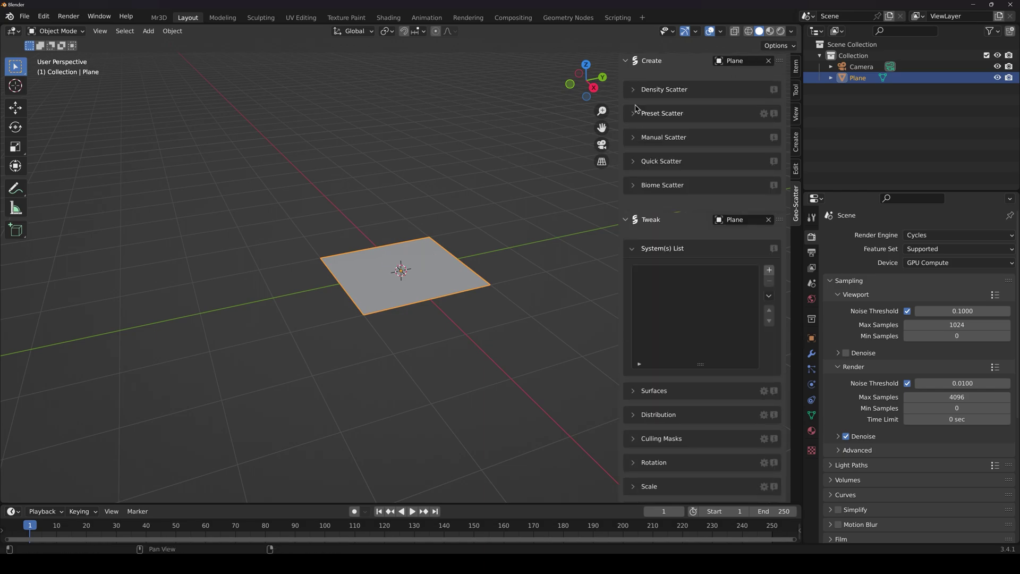
pyautogui.click(634, 190)
pyautogui.click(669, 207)
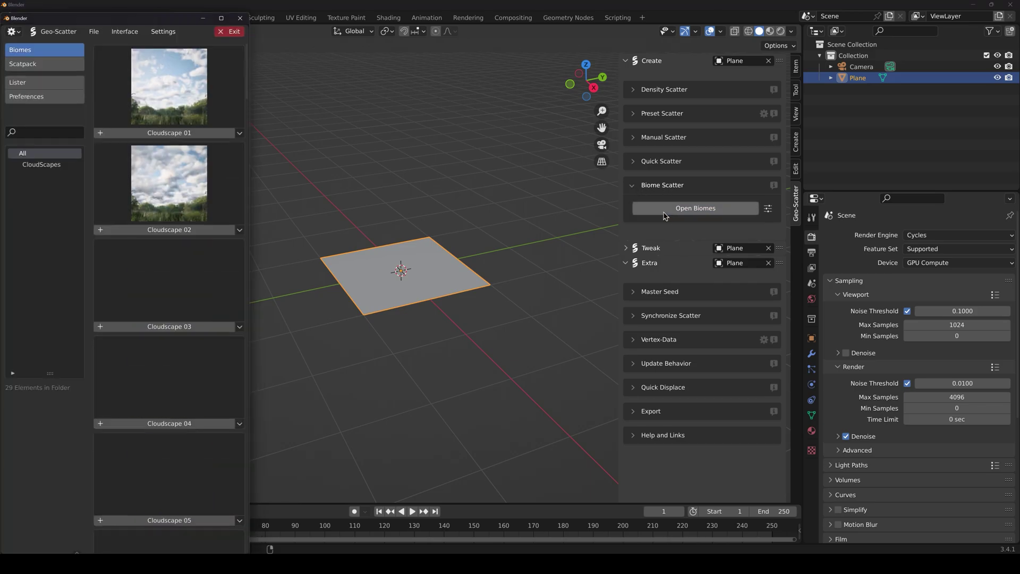
pyautogui.moveTo(176, 20); pyautogui.dragTo(353, 12)
pyautogui.moveTo(422, 144); pyautogui.dragTo(698, 167)
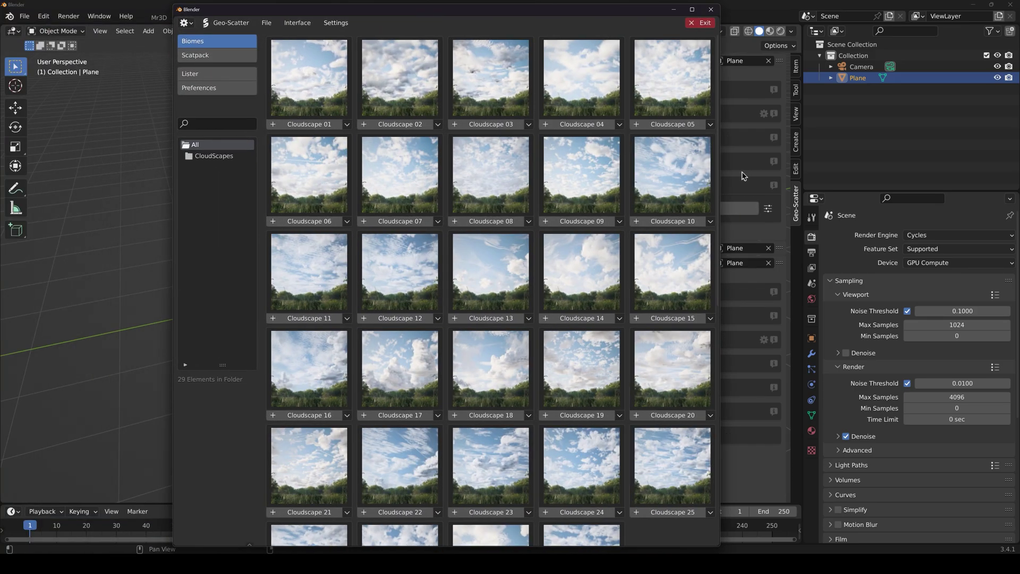
pyautogui.moveTo(478, 9); pyautogui.dragTo(446, 8)
pyautogui.moveTo(291, 5); pyautogui.dragTo(303, 61)
# Browse the Cloudscape biomes, scatter Cloudscape 15 on the plane, and exit the biome library.
pyautogui.scroll(-5, 421, 260)
pyautogui.scroll(-2, 425, 254)
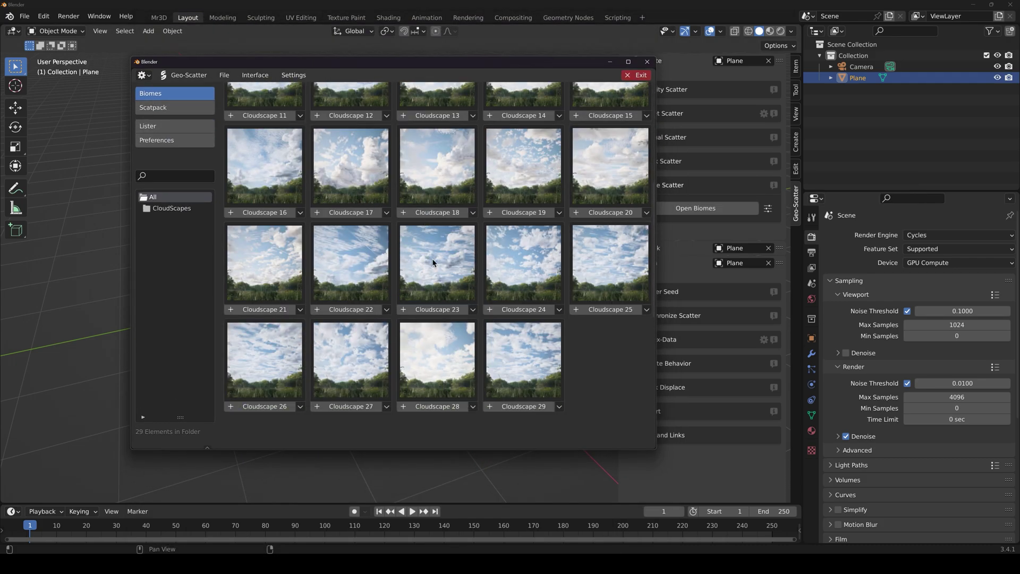
pyautogui.scroll(6, 420, 266)
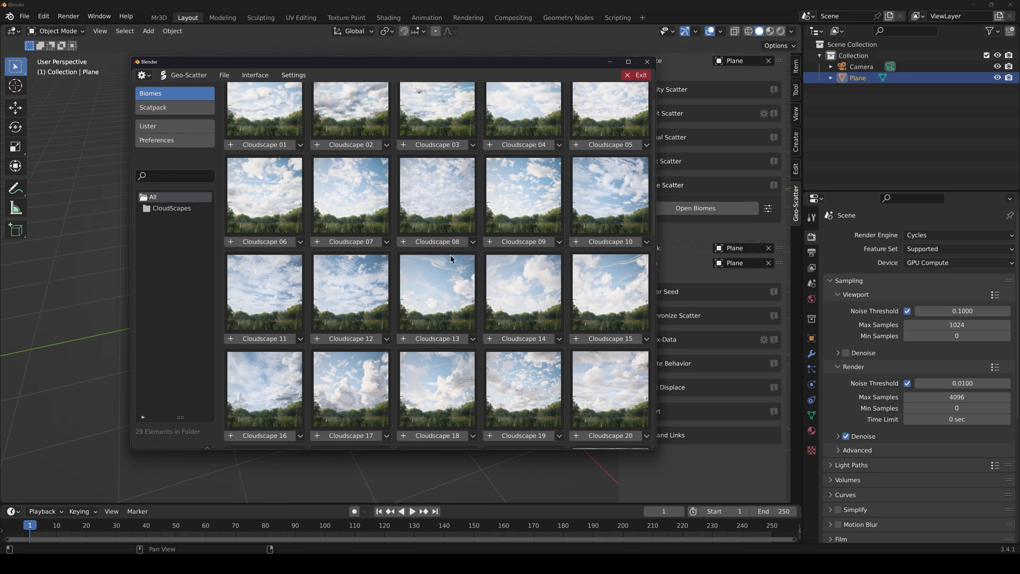
pyautogui.scroll(-2, 450, 259)
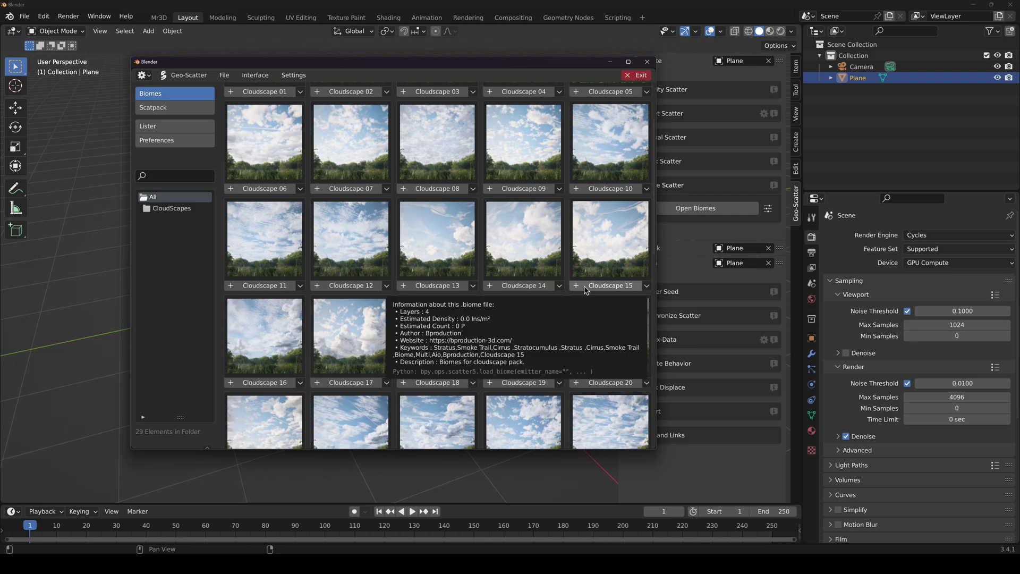
pyautogui.click(599, 286)
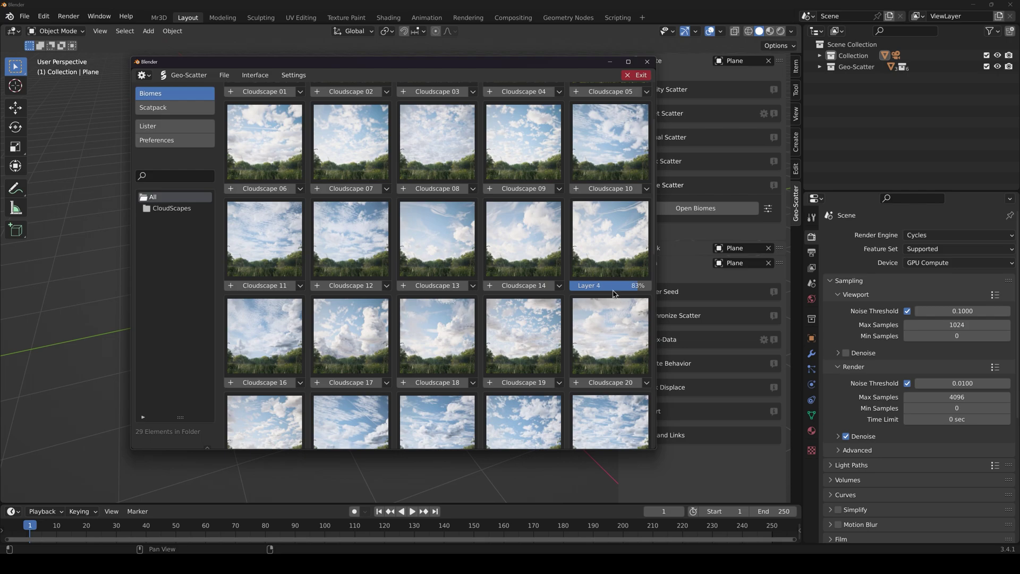
pyautogui.click(638, 75)
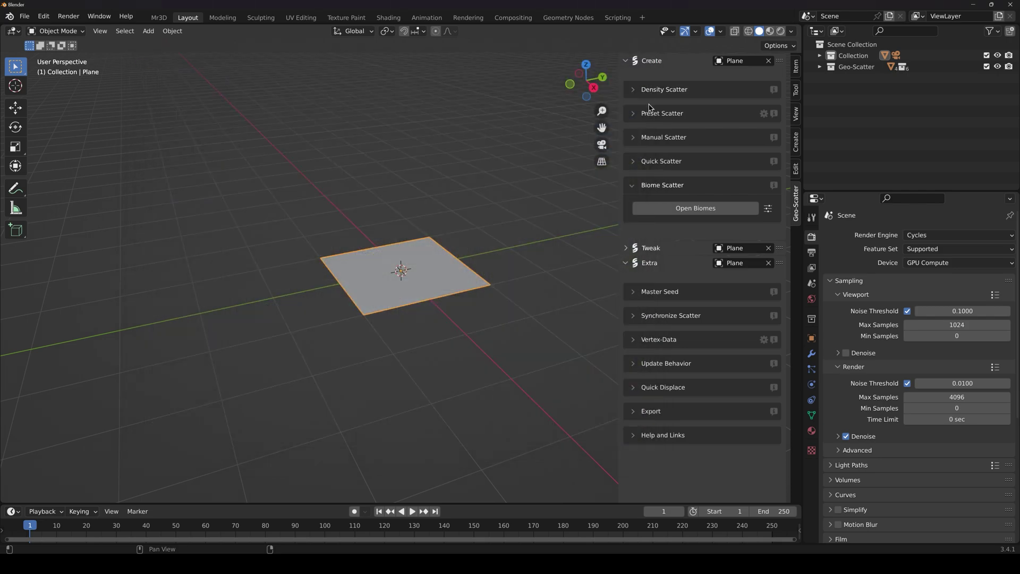
# Show the scatter systems under Tweak and look through the cirrus, Stratus, Stratocumulus and Smoke Trail layers.
pyautogui.click(627, 249)
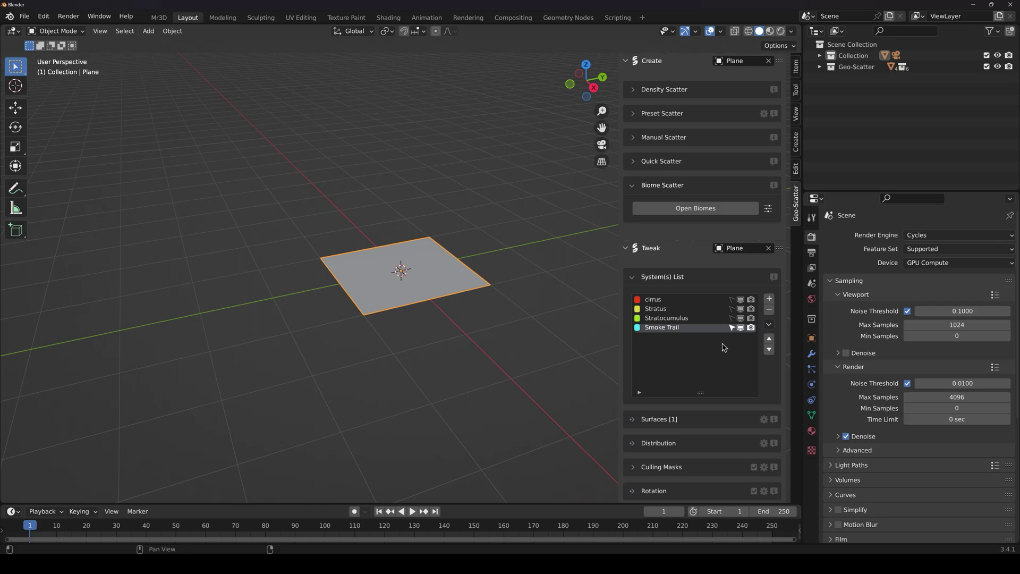
pyautogui.click(653, 309)
pyautogui.click(651, 301)
pyautogui.click(653, 311)
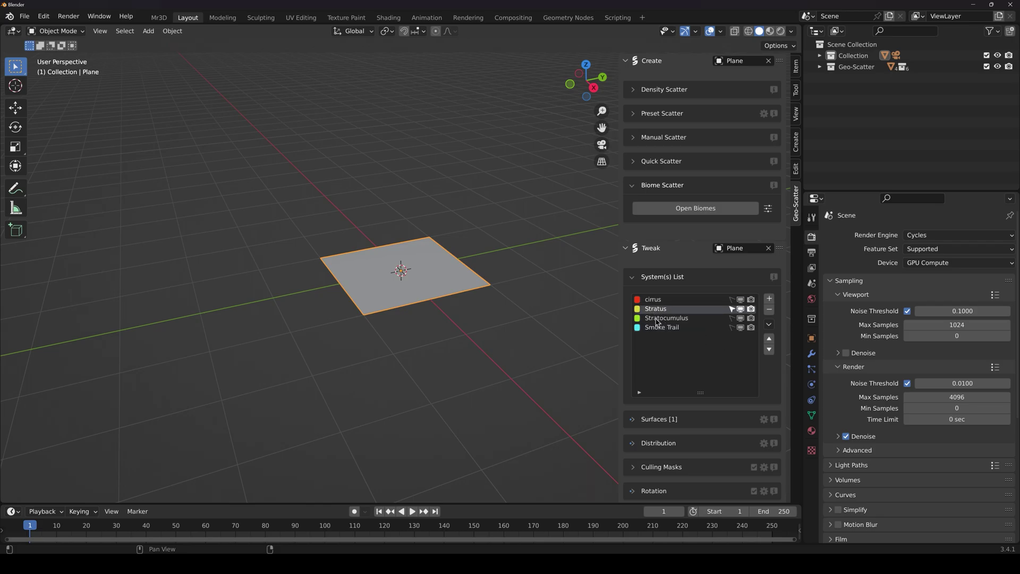
pyautogui.click(655, 327)
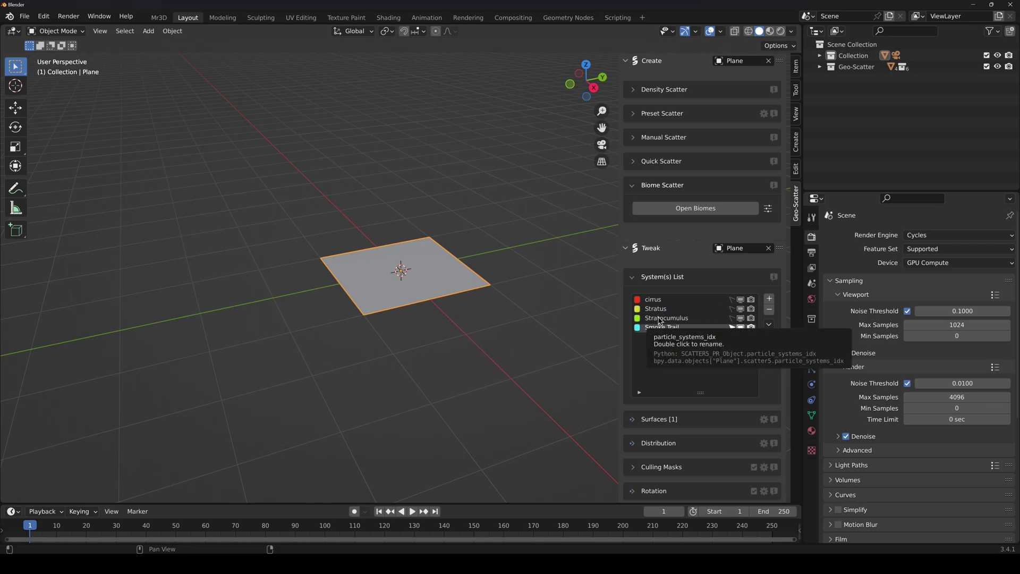
# Enter Edit Mode on the plane and scale its mesh up greatly so it can hold the scattered clouds.
pyautogui.click(514, 317)
pyautogui.scroll(2, 514, 317)
pyautogui.moveTo(514, 317); pyautogui.dragTo(435, 300, button='middle')
pyautogui.scroll(-1, 425, 300)
pyautogui.click(434, 301)
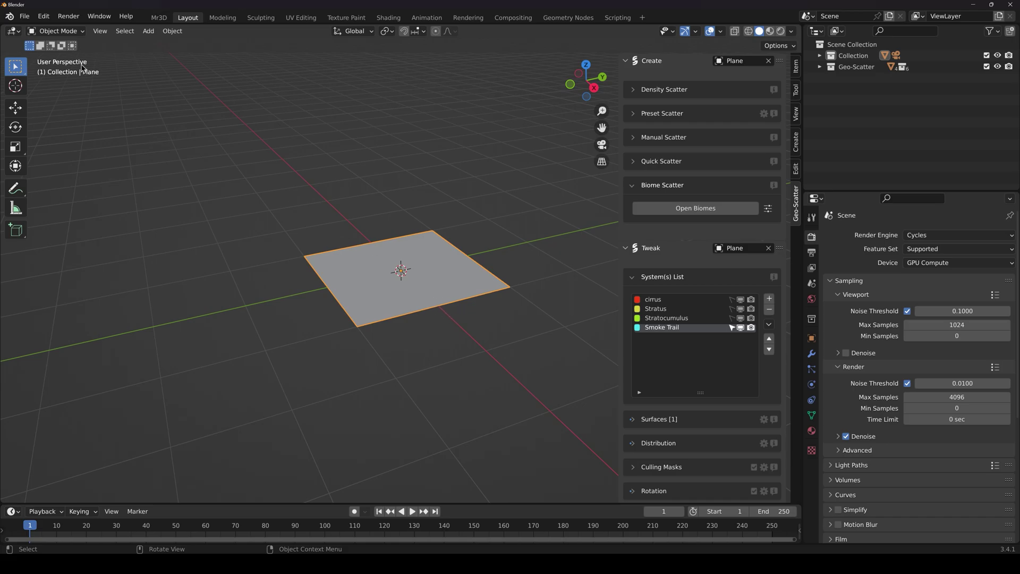
pyautogui.click(56, 31)
pyautogui.click(53, 55)
pyautogui.scroll(-4, 371, 319)
pyautogui.press('s')
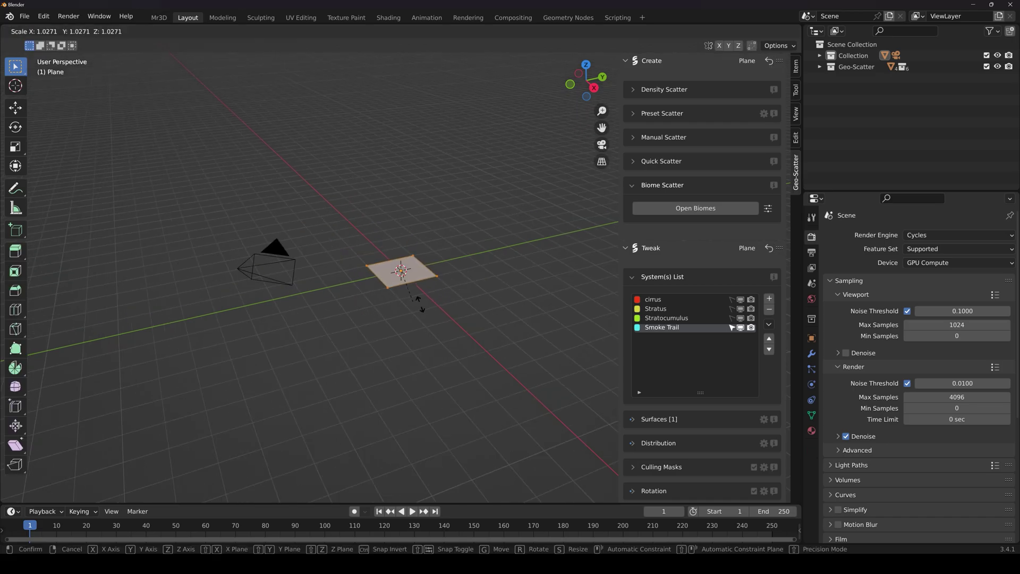
pyautogui.click(355, 328)
pyautogui.scroll(-13, 355, 327)
pyautogui.moveTo(355, 328); pyautogui.dragTo(346, 273, button='middle')
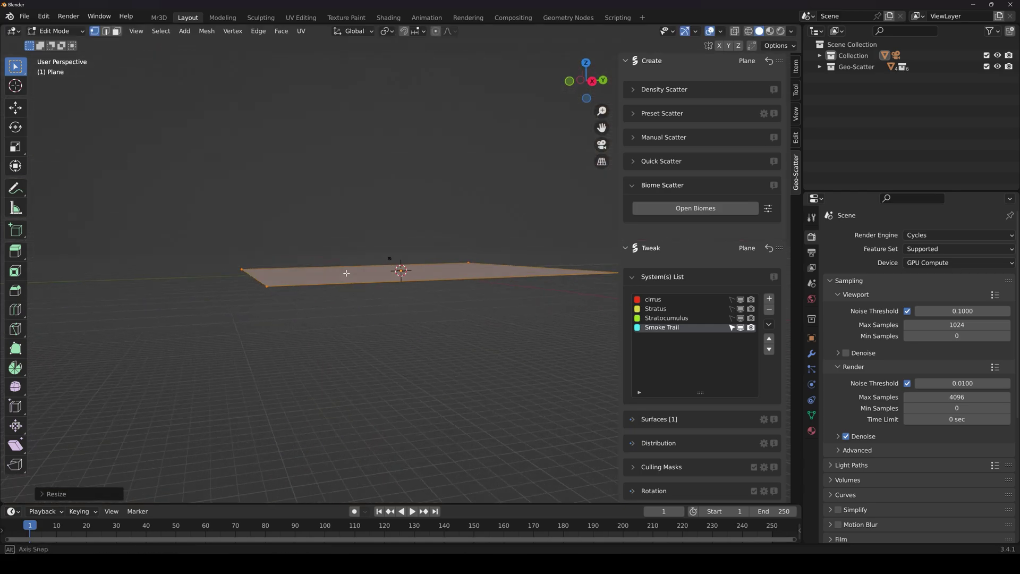
pyautogui.press('s')
pyautogui.click(481, 377)
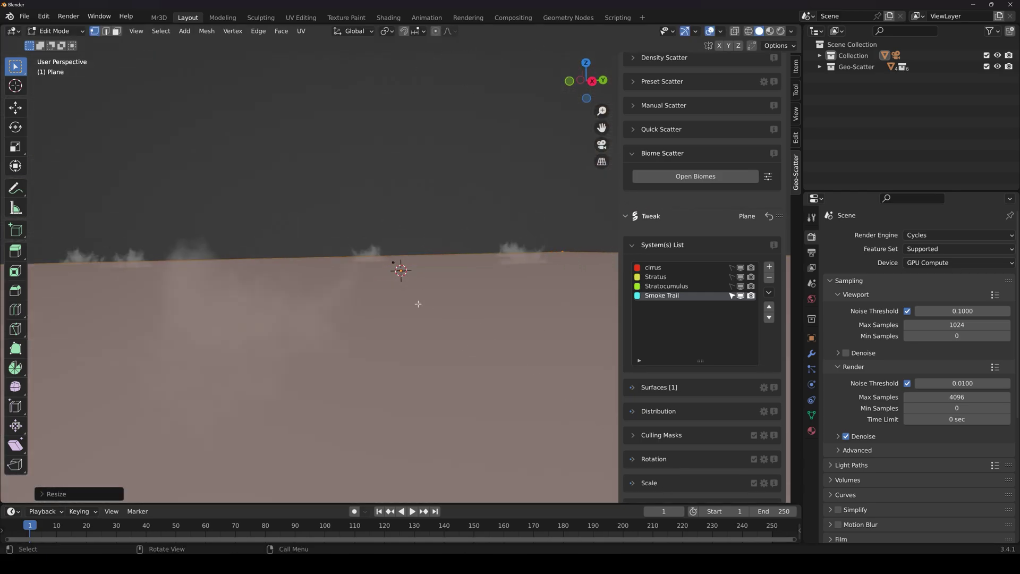
# Set the viewport's clip end to 9000 m and hide the sidebar.
pyautogui.scroll(-5, 481, 350)
pyautogui.scroll(5, 481, 340)
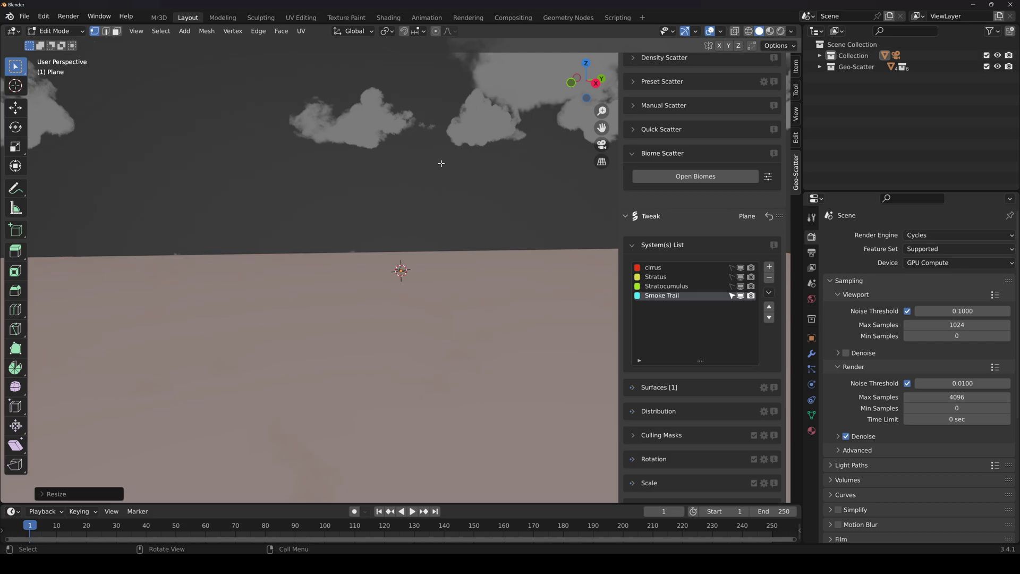
pyautogui.click(796, 113)
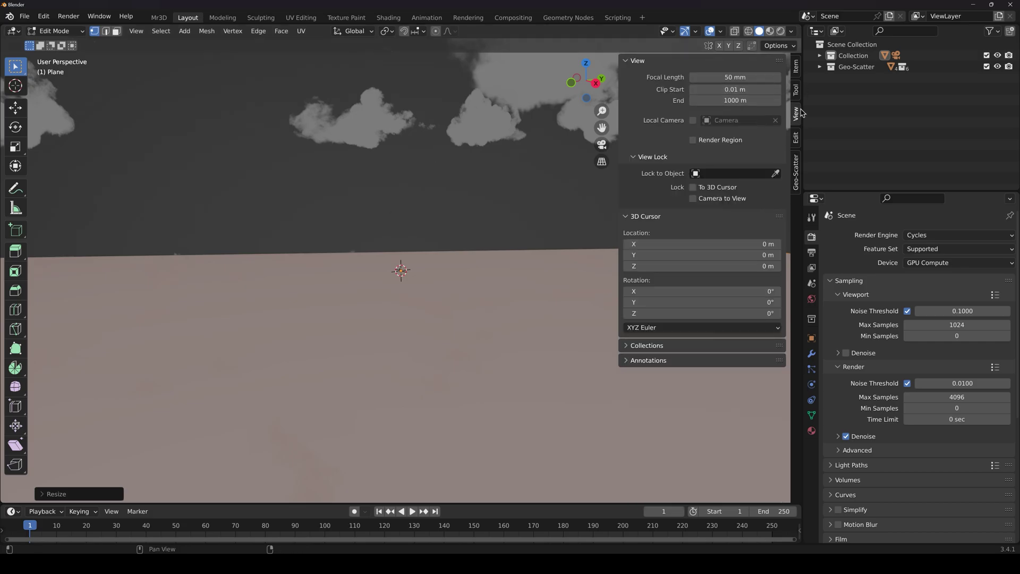
pyautogui.click(695, 101)
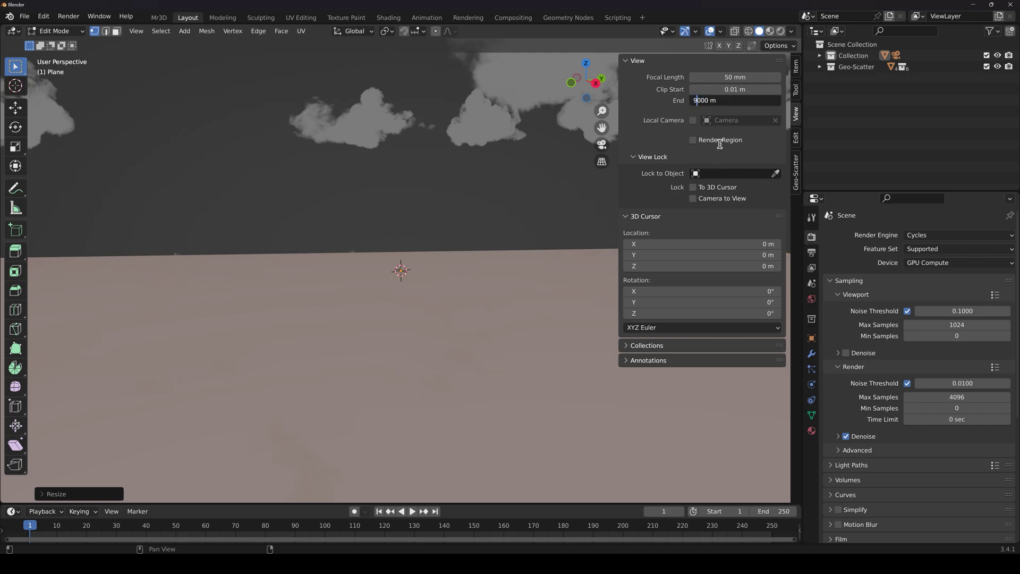
pyautogui.press('Return')
pyautogui.press('n')
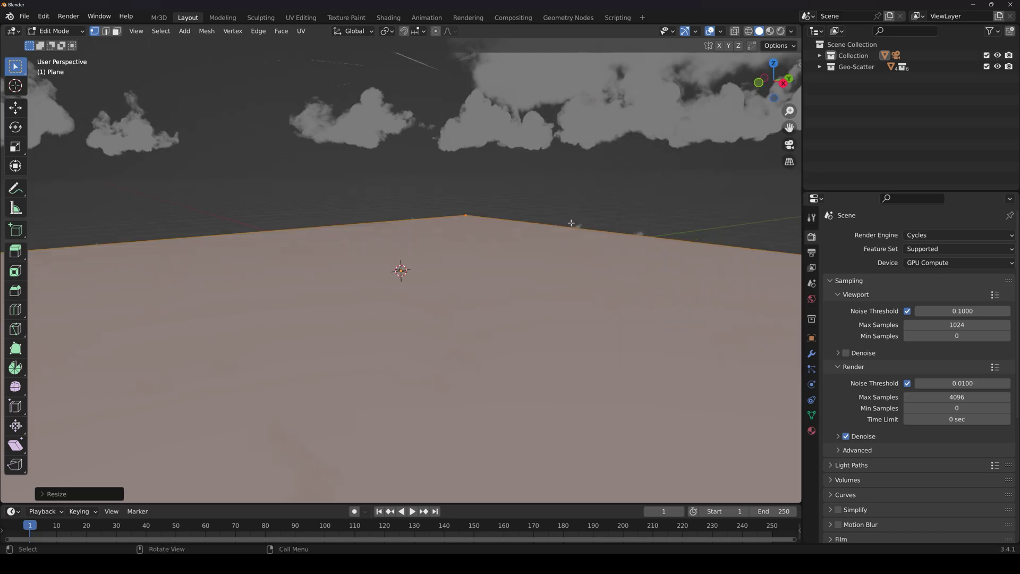
# Examine the scattered cloud layers above the enlarged plane and return to Object Mode.
pyautogui.moveTo(573, 216); pyautogui.dragTo(446, 210, button='middle')
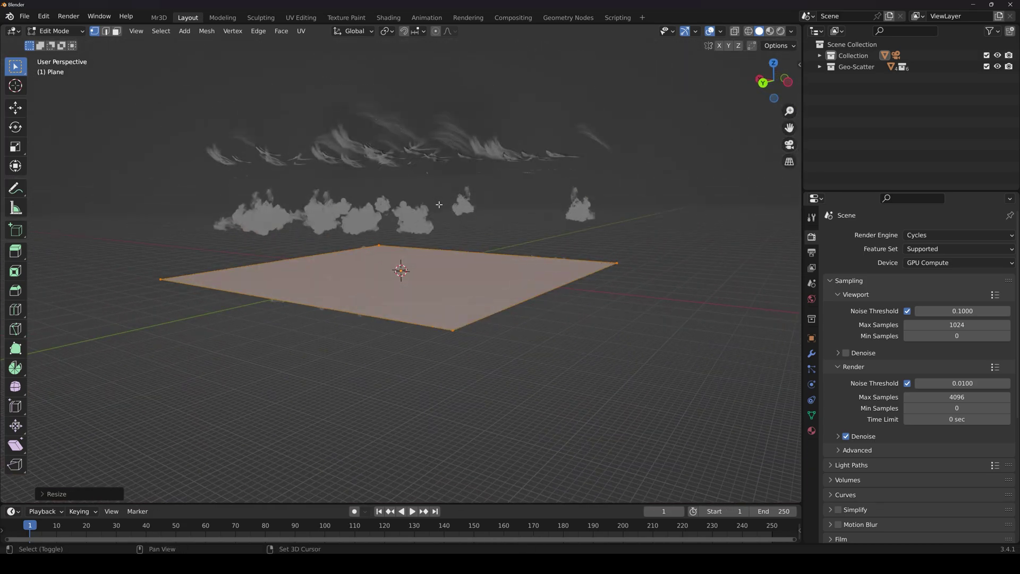
pyautogui.scroll(5, 446, 210)
pyautogui.moveTo(459, 254); pyautogui.dragTo(448, 255, button='middle')
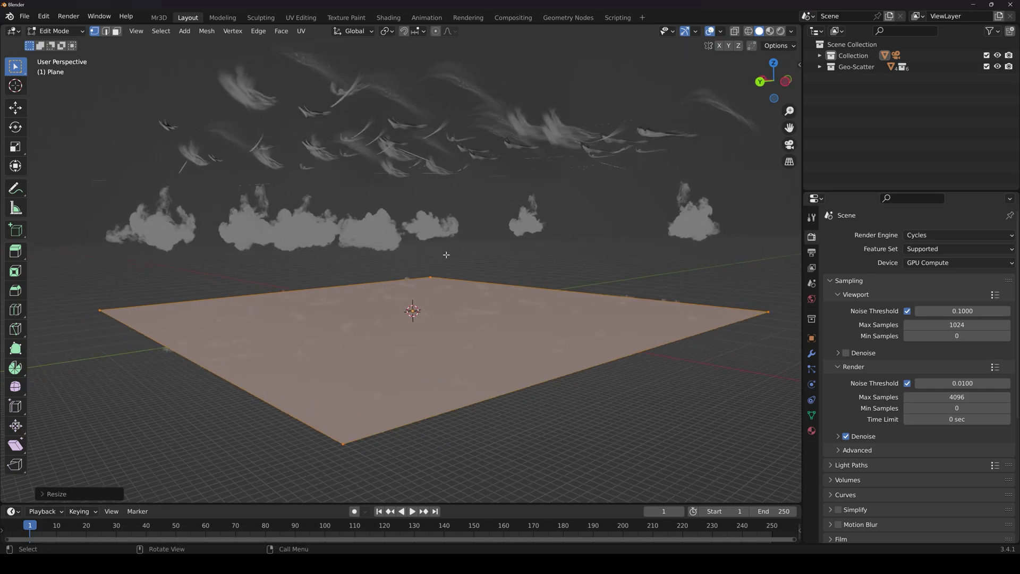
pyautogui.moveTo(649, 174); pyautogui.dragTo(577, 254, button='middle')
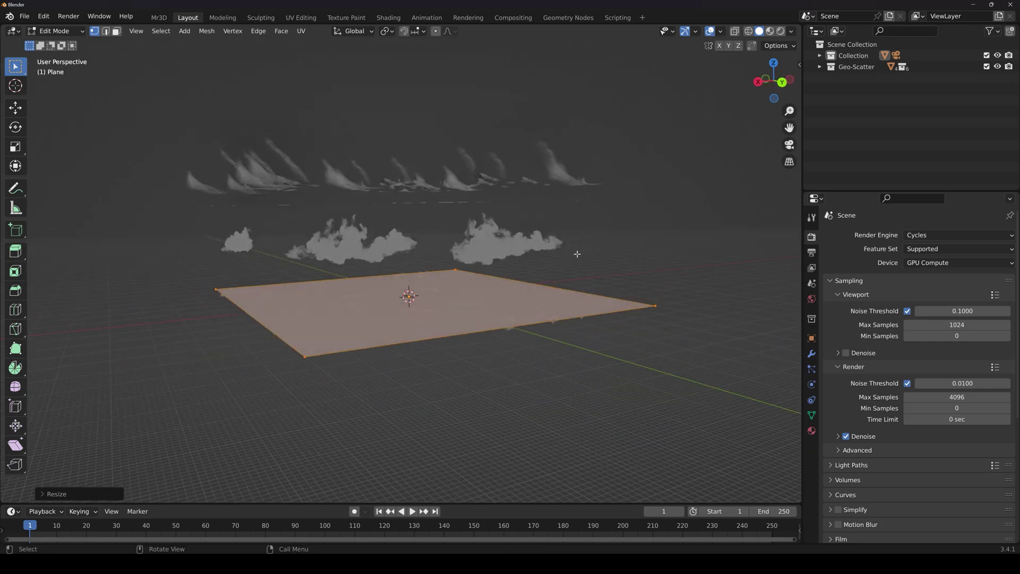
pyautogui.press('s')
pyautogui.rightClick(742, 305)
pyautogui.moveTo(650, 212); pyautogui.dragTo(610, 229, button='middle')
pyautogui.press('Tab')
# Use a Nishita Sky Texture as the world background color and set its strength to 0.1.
pyautogui.click(811, 299)
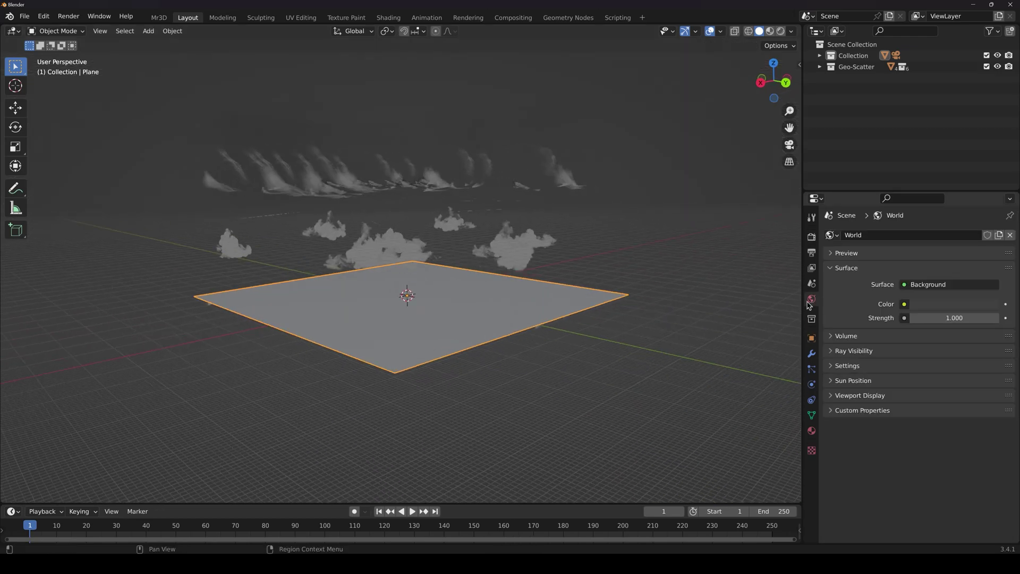
pyautogui.click(904, 304)
pyautogui.click(657, 428)
pyautogui.click(918, 444)
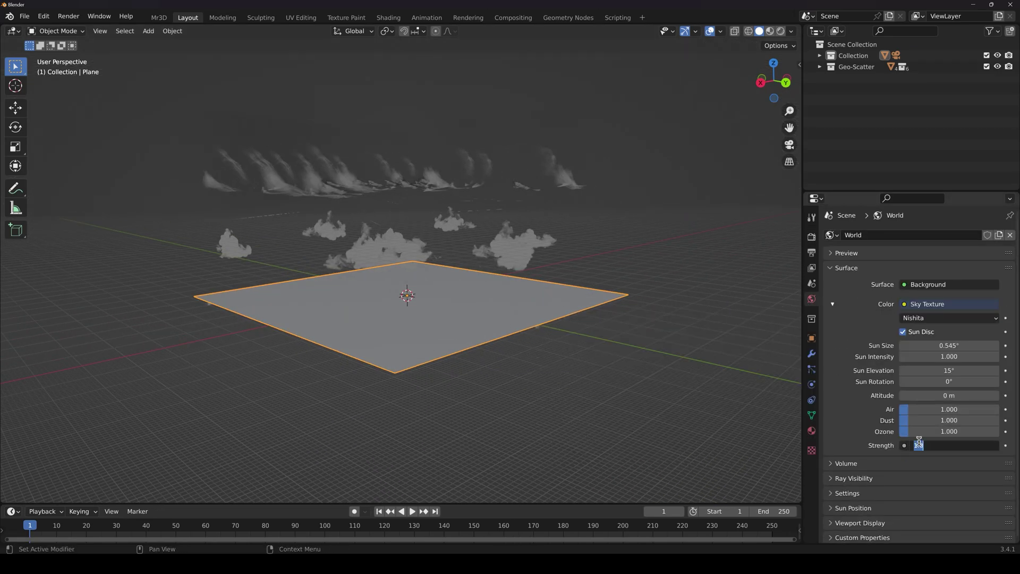
pyautogui.write('.1')
pyautogui.press('Return')
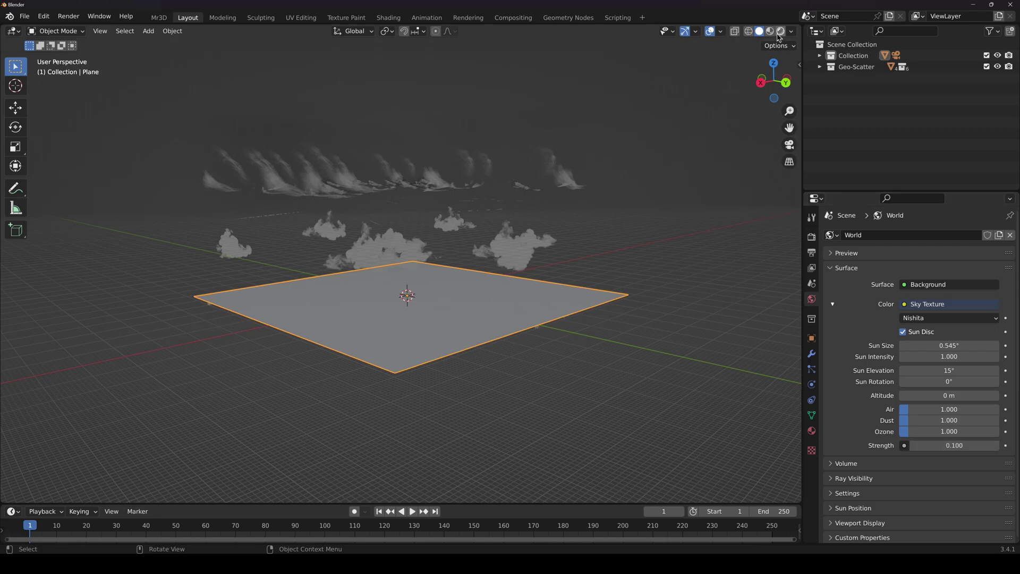
# Switch the viewport to rendered shading and view the clouds over the plane more closely.
pyautogui.click(780, 31)
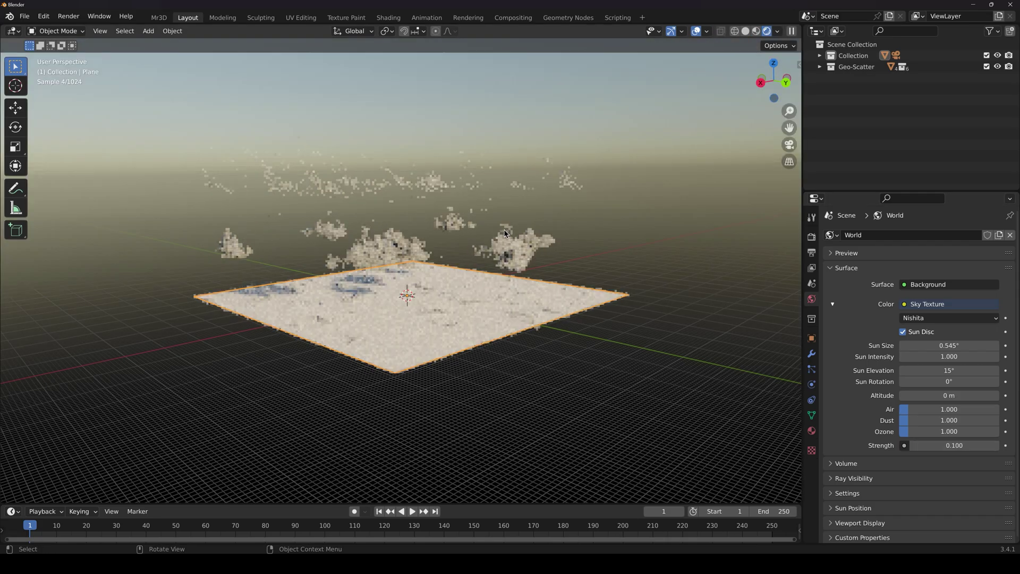
pyautogui.moveTo(489, 229)
pyautogui.mouseDown(button='middle')
pyautogui.moveTo(431, 225)
pyautogui.moveTo(488, 228)
pyautogui.mouseUp(button='middle')
pyautogui.scroll(2, 433, 224)
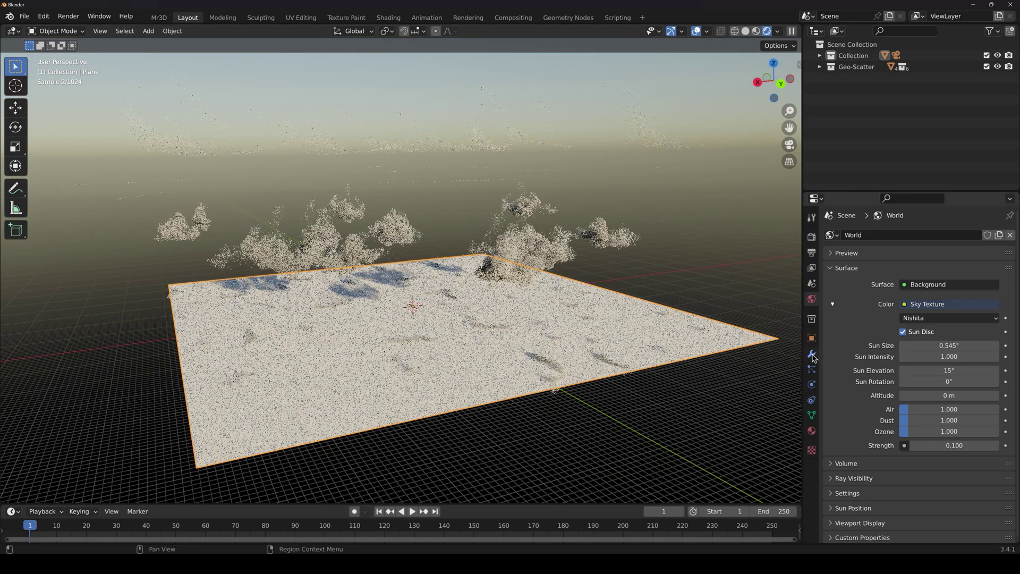
# Turn off the plane's ray visibility options in its object visibility settings.
pyautogui.click(811, 338)
pyautogui.moveTo(872, 369); pyautogui.dragTo(872, 361, button='middle')
pyautogui.click(832, 490)
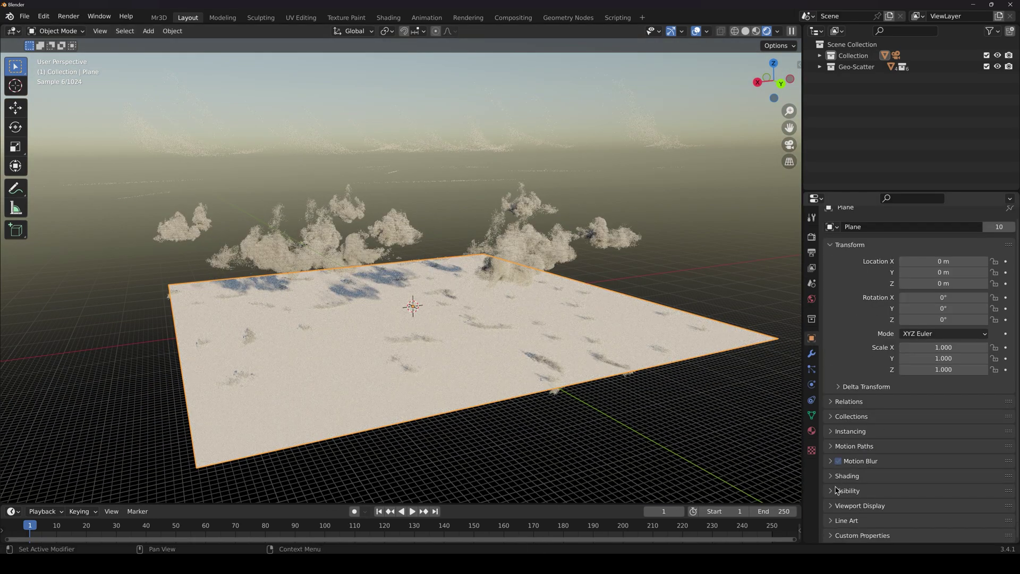
pyautogui.moveTo(830, 445); pyautogui.dragTo(829, 271, button='middle')
pyautogui.moveTo(907, 419); pyautogui.dragTo(908, 481)
pyautogui.click(839, 403)
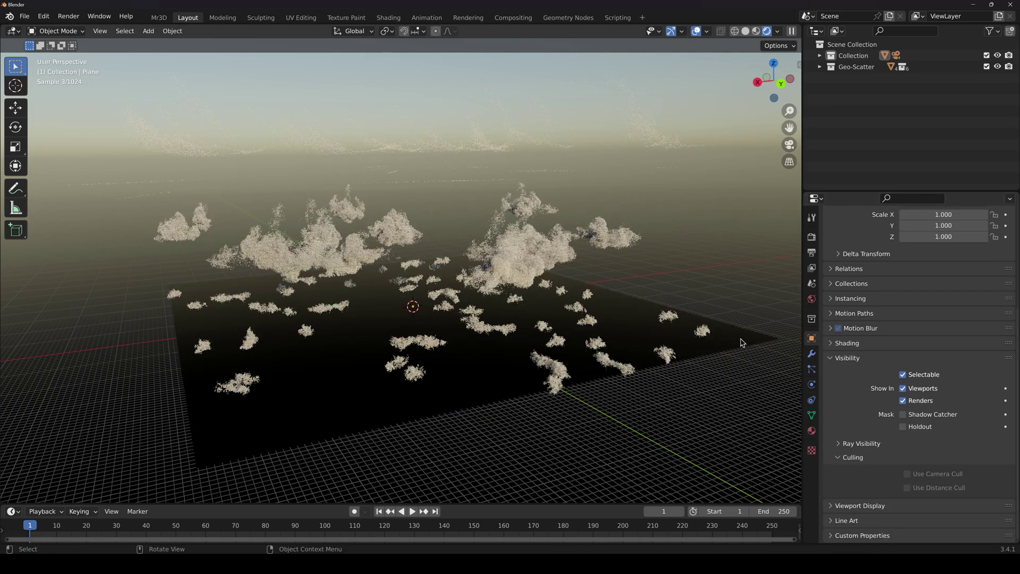
pyautogui.moveTo(744, 345); pyautogui.dragTo(717, 289, button='middle')
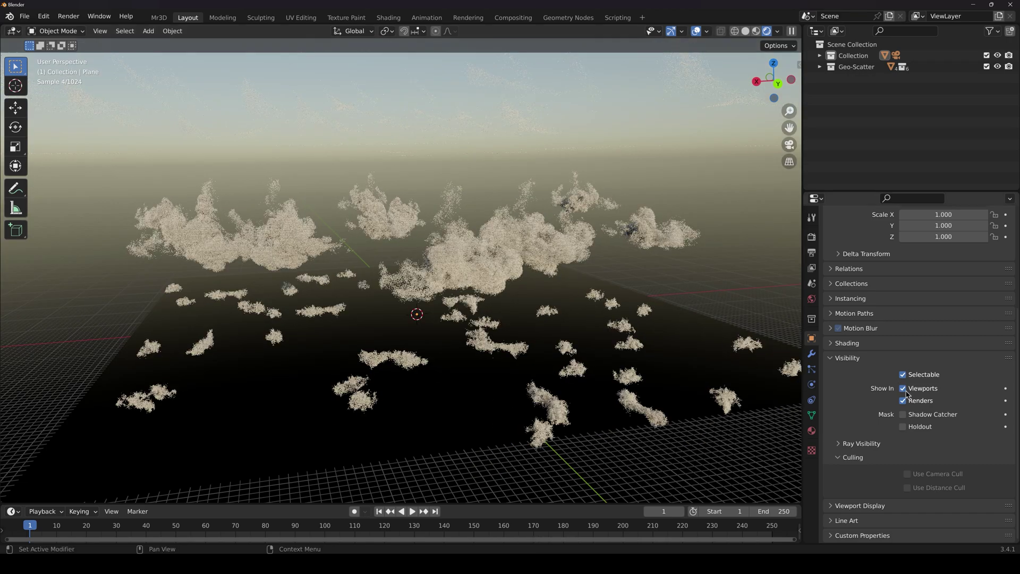
# Disable the plane's display in both viewports and renders, and view the clouds without it.
pyautogui.moveTo(902, 401); pyautogui.dragTo(903, 388)
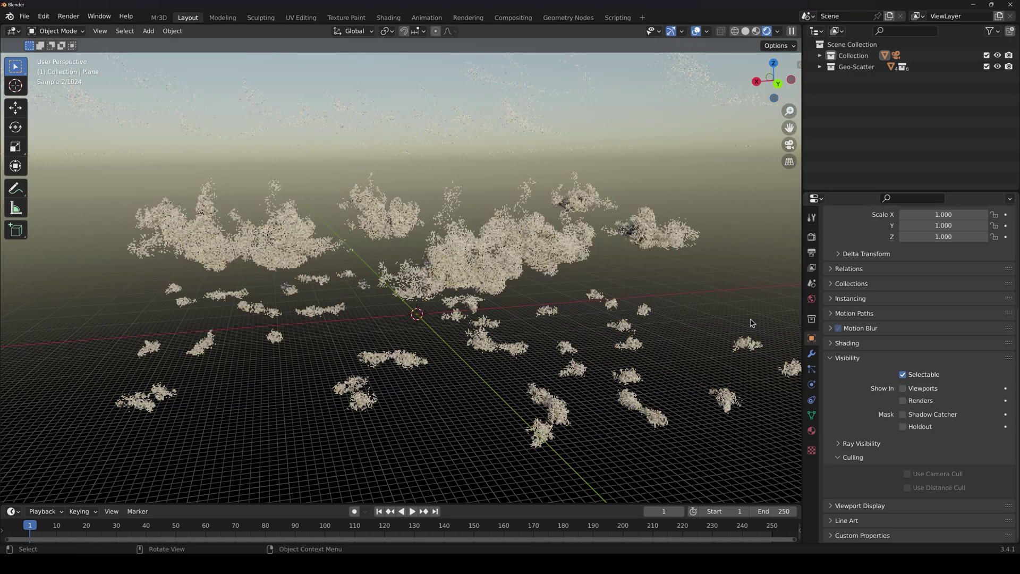
pyautogui.moveTo(692, 267); pyautogui.dragTo(670, 248, button='middle')
pyautogui.moveTo(591, 245); pyautogui.dragTo(528, 237, button='middle')
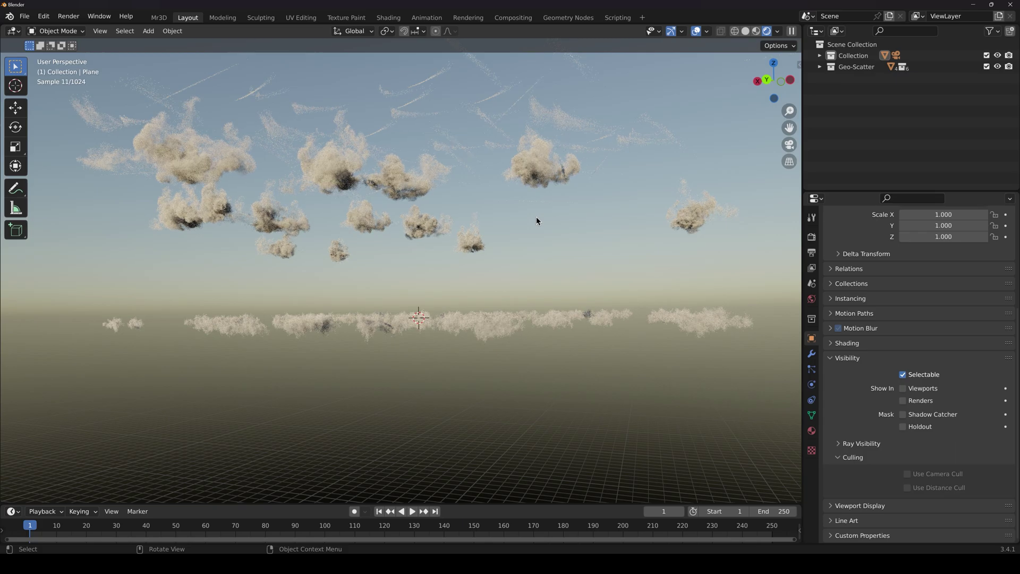
pyautogui.moveTo(536, 219); pyautogui.dragTo(494, 274, button='middle')
# Set the maximum volume bounces to 5 in the render light path settings.
pyautogui.click(811, 236)
pyautogui.scroll(5, 903, 319)
pyautogui.scroll(-8, 938, 371)
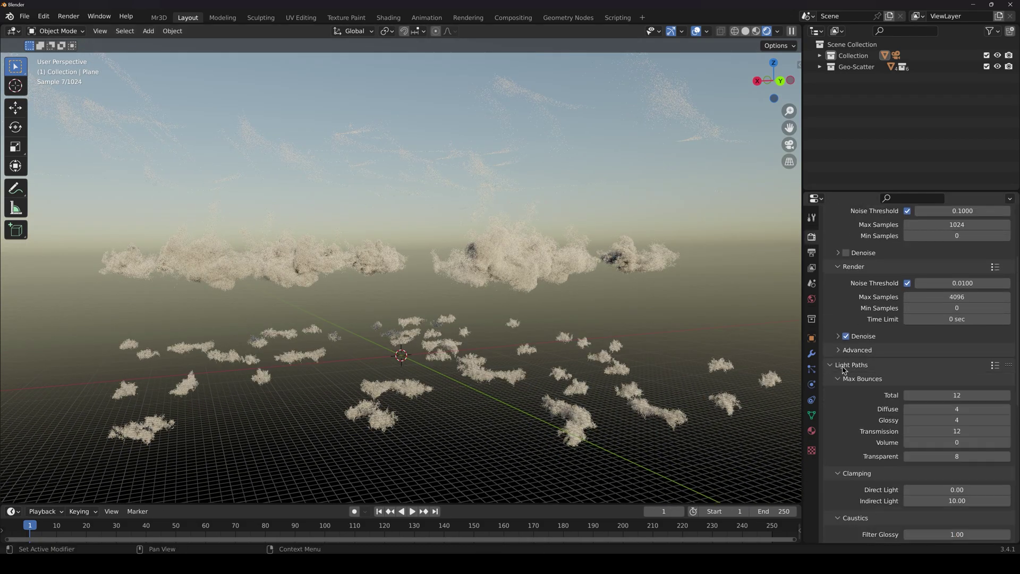
pyautogui.click(934, 363)
pyautogui.write('5')
pyautogui.press('Return')
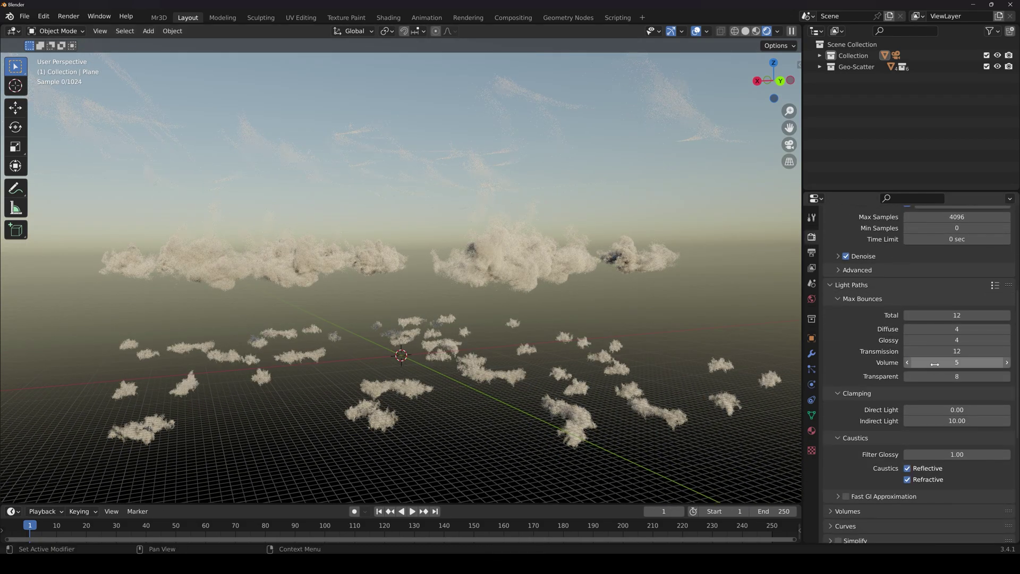
pyautogui.moveTo(595, 260); pyautogui.dragTo(510, 309, button='middle')
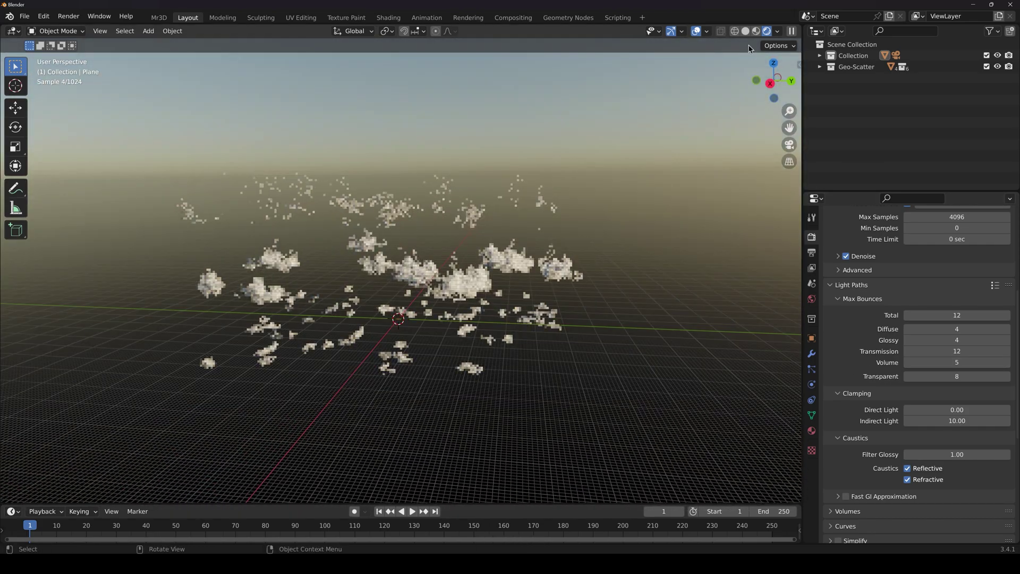
# Switch the viewport to solid shading and make cirrus the active system in the Geo-Scatter system list.
pyautogui.click(745, 31)
pyautogui.press('n')
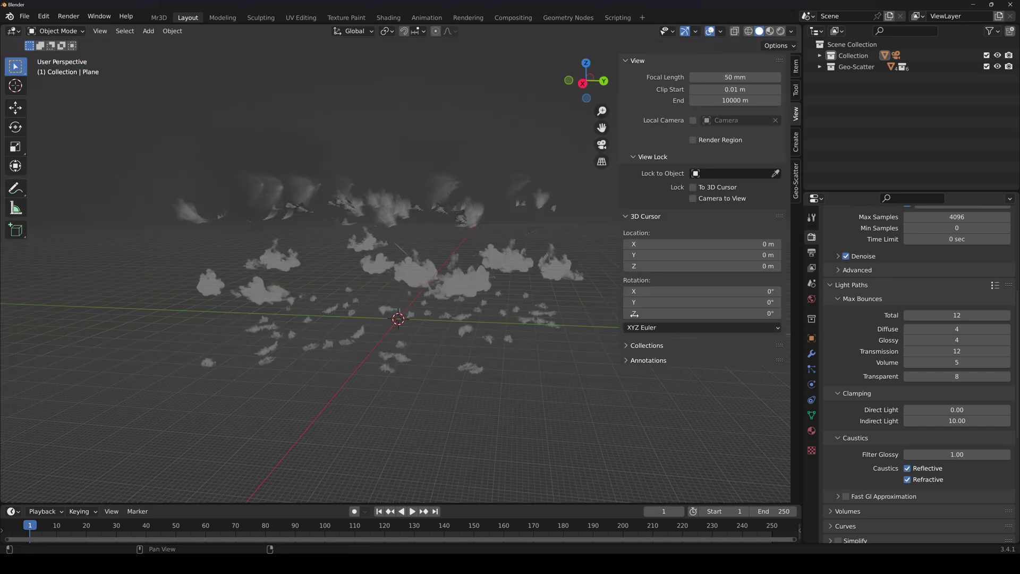
pyautogui.click(796, 194)
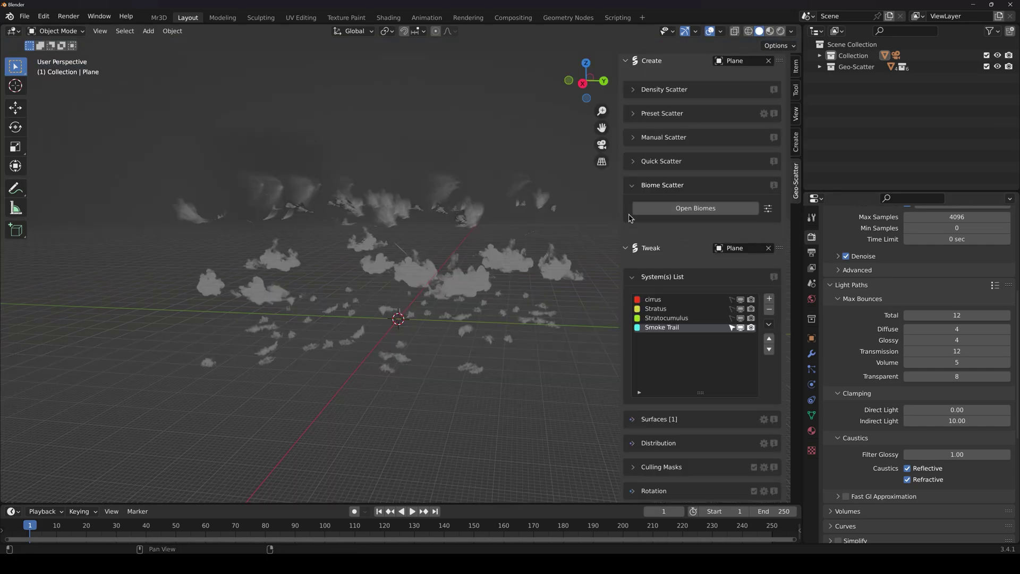
pyautogui.scroll(-2, 658, 292)
pyautogui.click(659, 287)
pyautogui.click(653, 267)
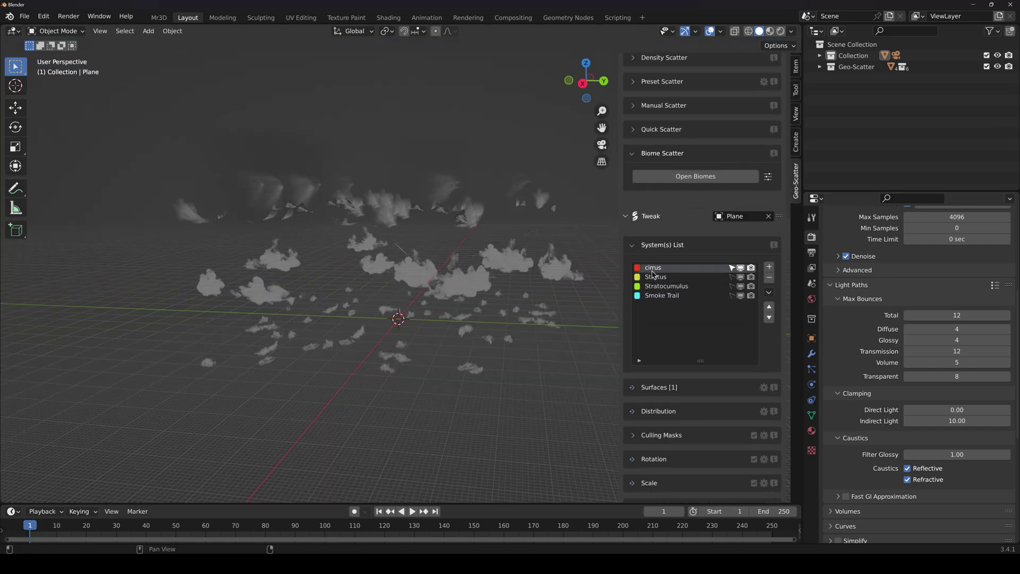
# Distribute the cirrus system by count instead of density, with an instance count of 32.
pyautogui.scroll(-2, 650, 308)
pyautogui.click(643, 352)
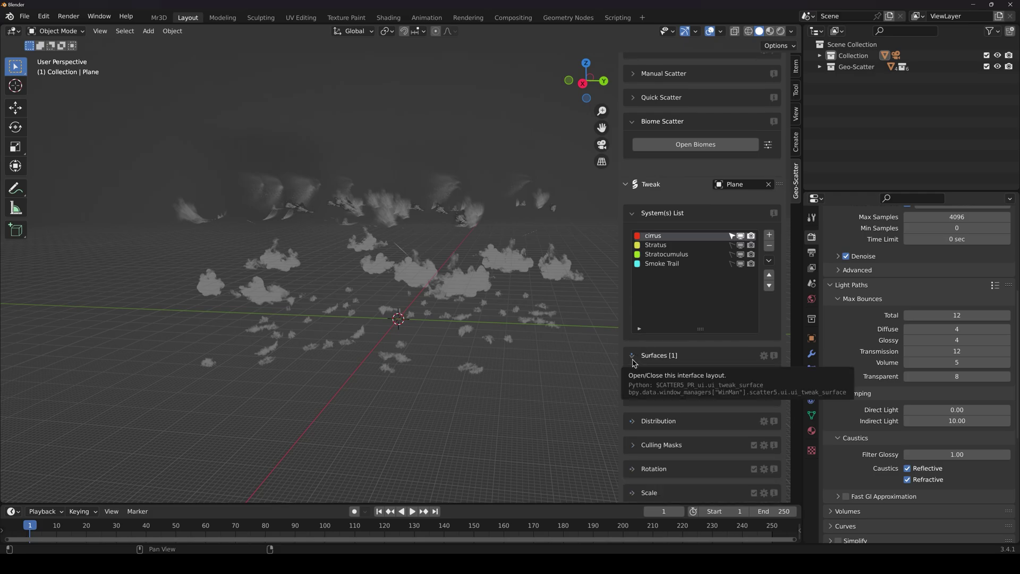
pyautogui.click(634, 360)
pyautogui.click(637, 379)
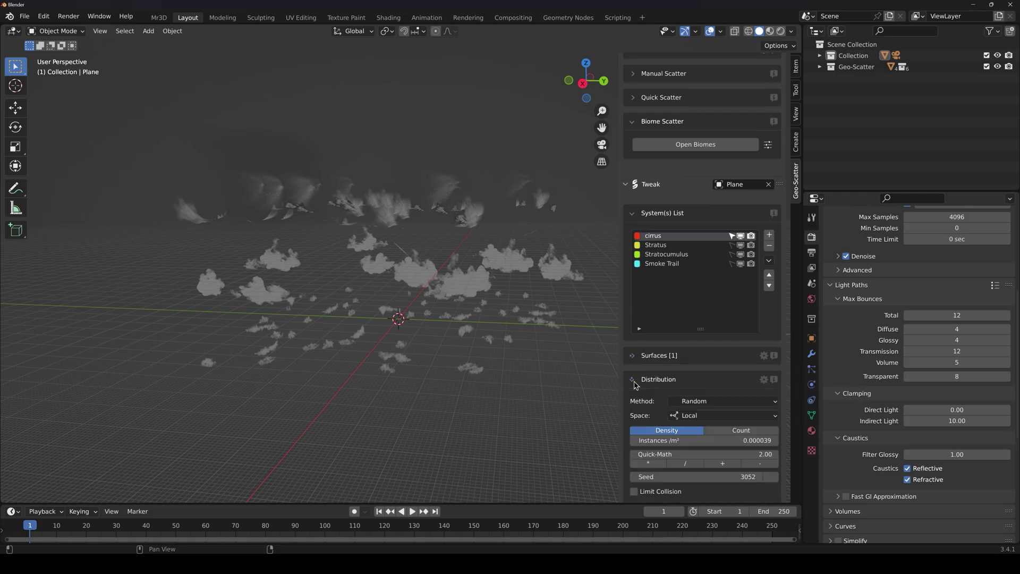
pyautogui.scroll(-3, 648, 381)
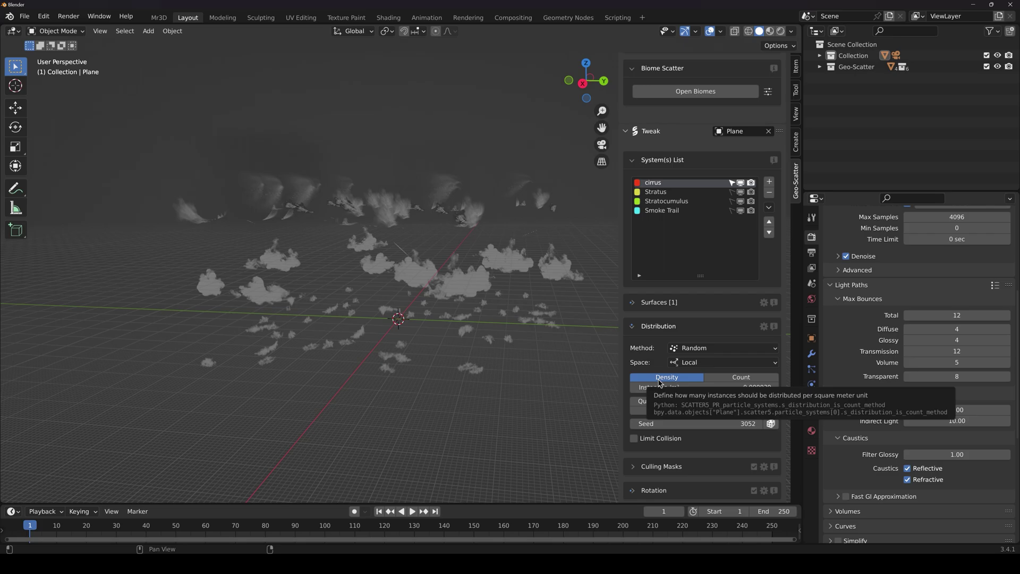
pyautogui.moveTo(361, 281); pyautogui.dragTo(385, 290, button='middle')
pyautogui.click(740, 377)
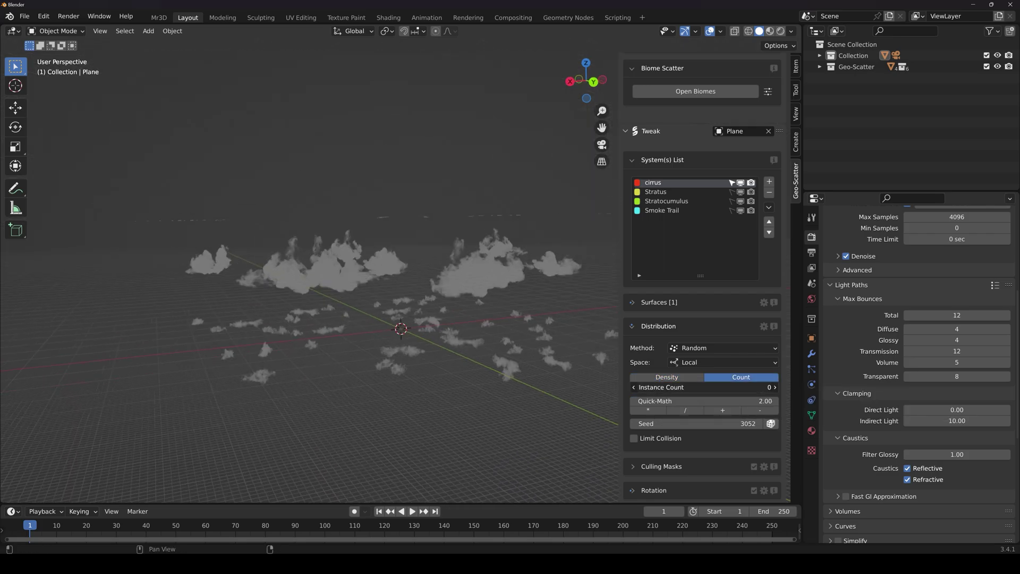
pyautogui.moveTo(735, 387); pyautogui.dragTo(659, 387)
pyautogui.moveTo(504, 250); pyautogui.dragTo(430, 250, button='middle')
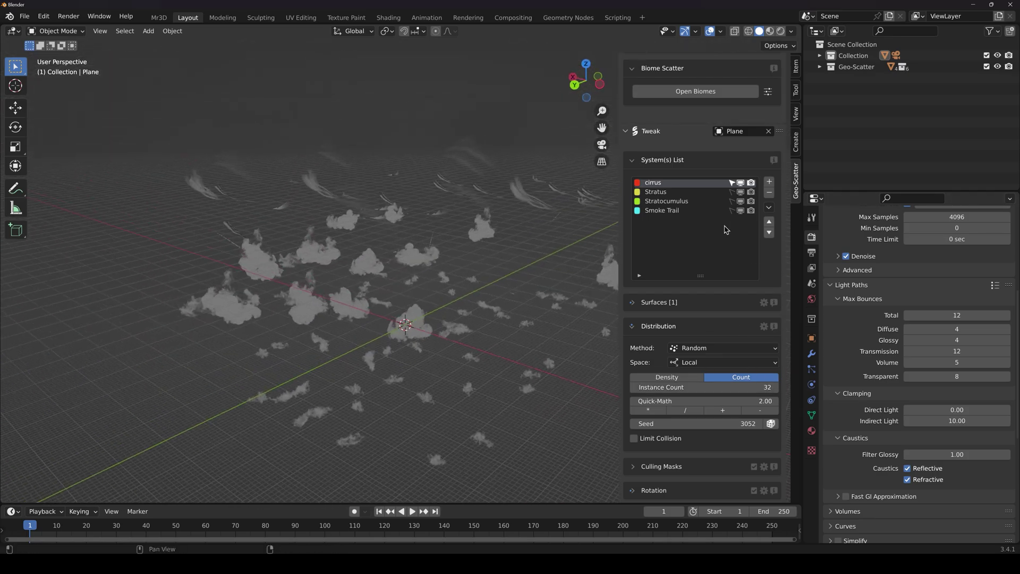
# Make Stratus the active system and hide the cirrus, Stratocumulus and Smoke Trail systems in the viewport.
pyautogui.click(679, 193)
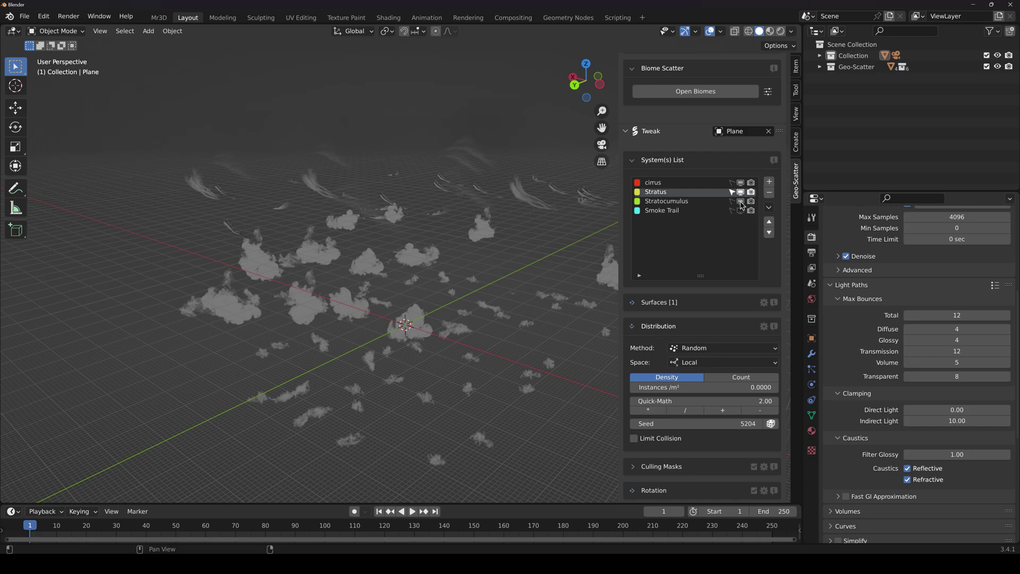
pyautogui.click(741, 201)
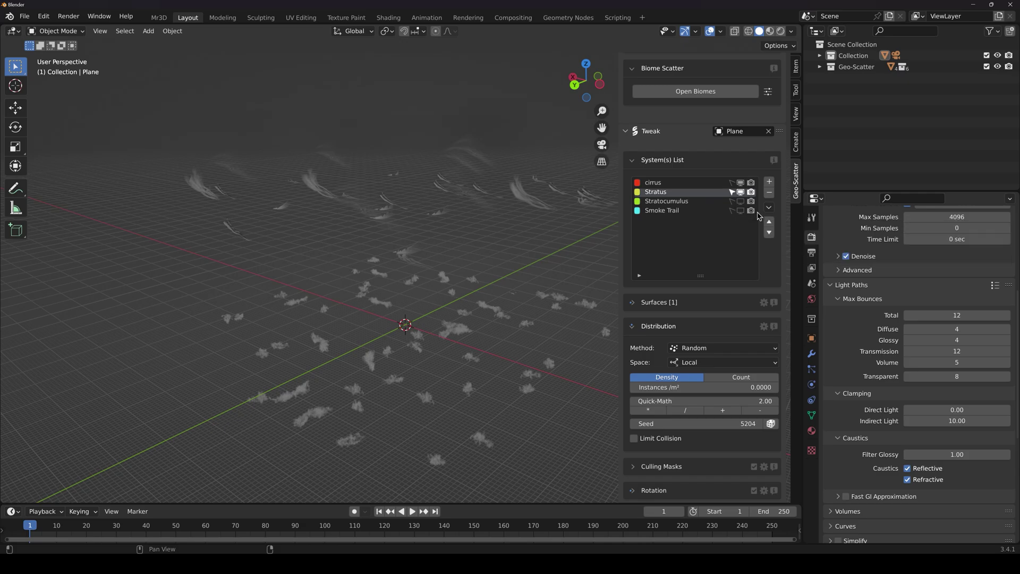
pyautogui.click(740, 192)
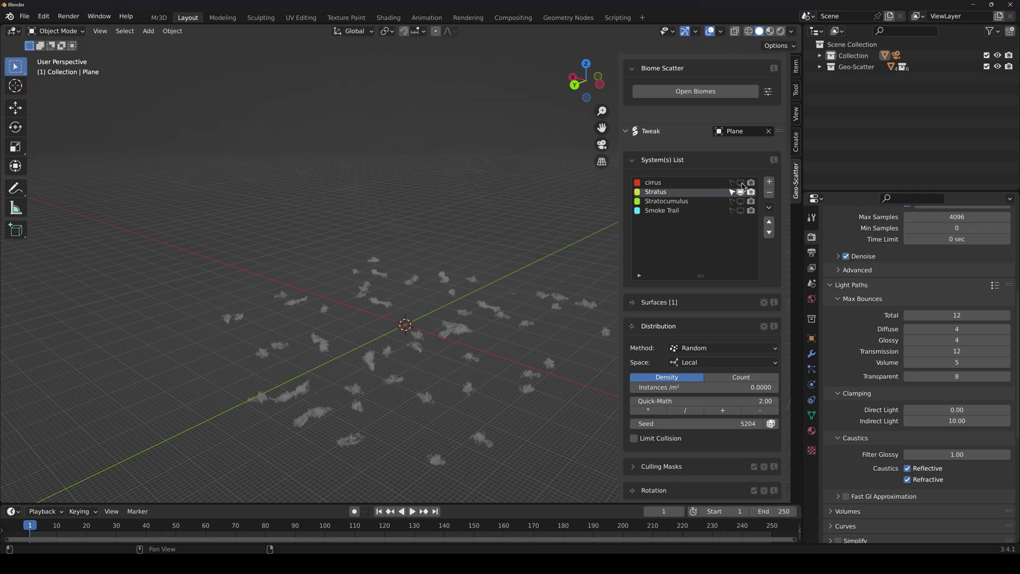